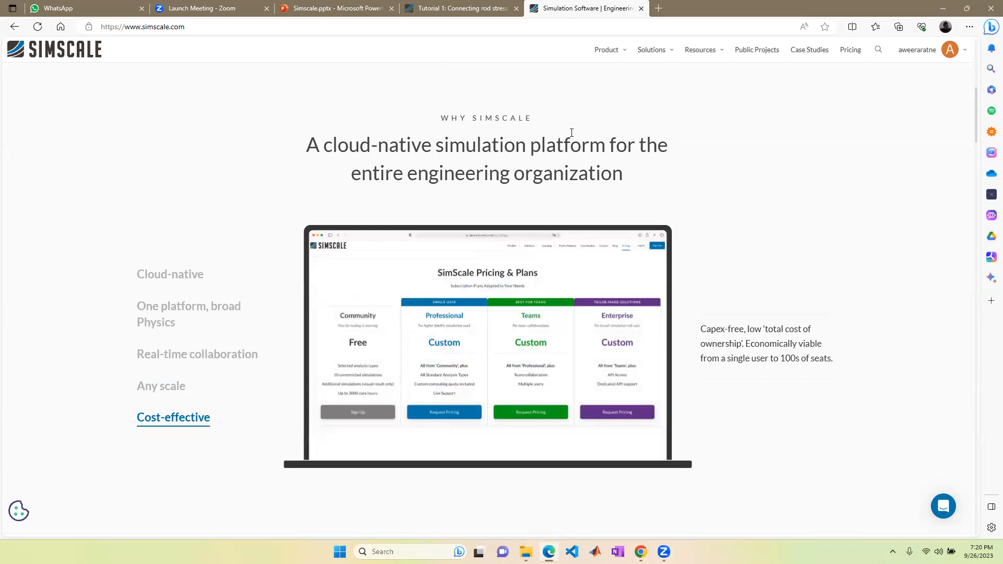
Step: Browse the homepage's sections on how it works, customer ROI, industries and applications, and the user community
scroll(501, 104, "down", 8)
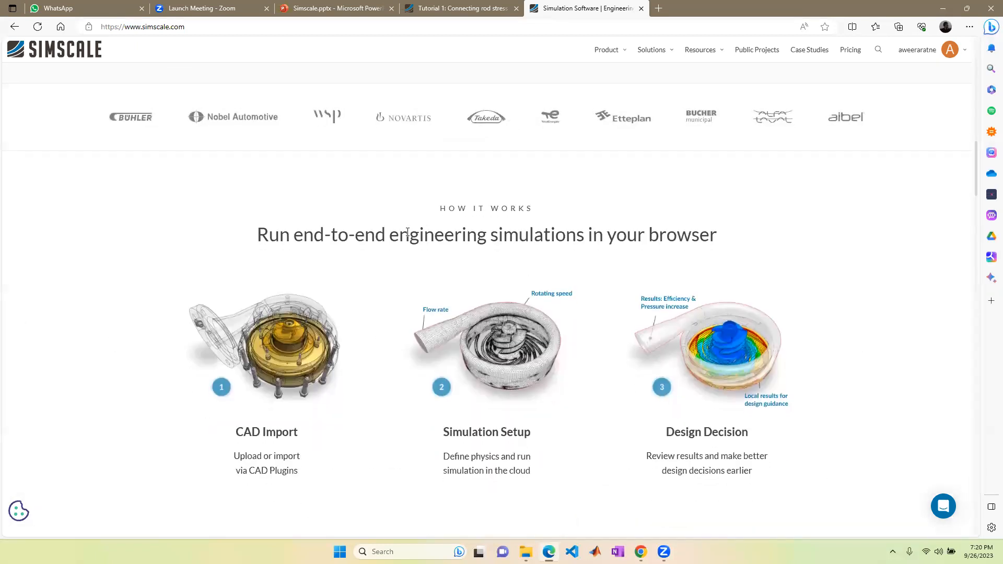
scroll(409, 233, "down", 5)
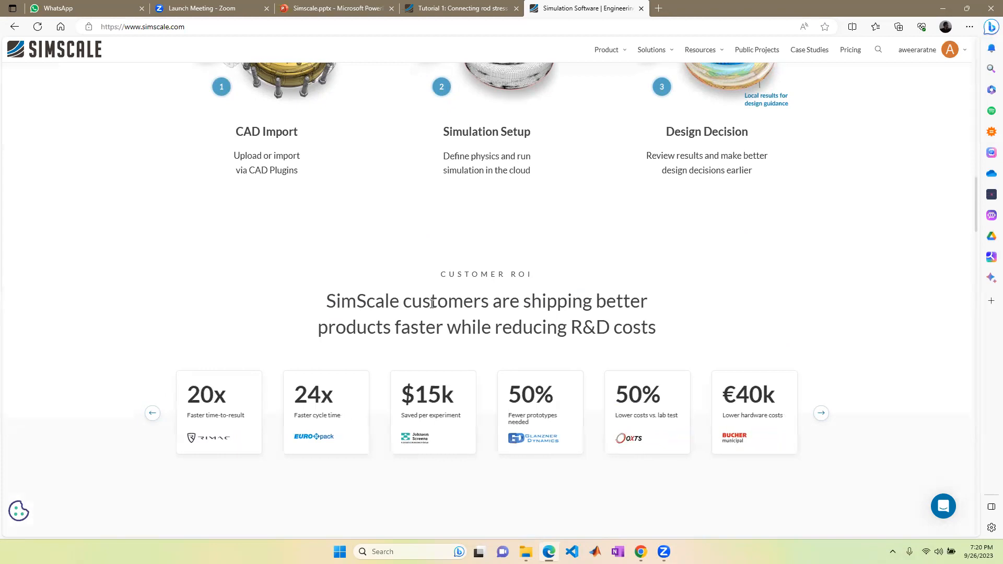
scroll(464, 293, "down", 3)
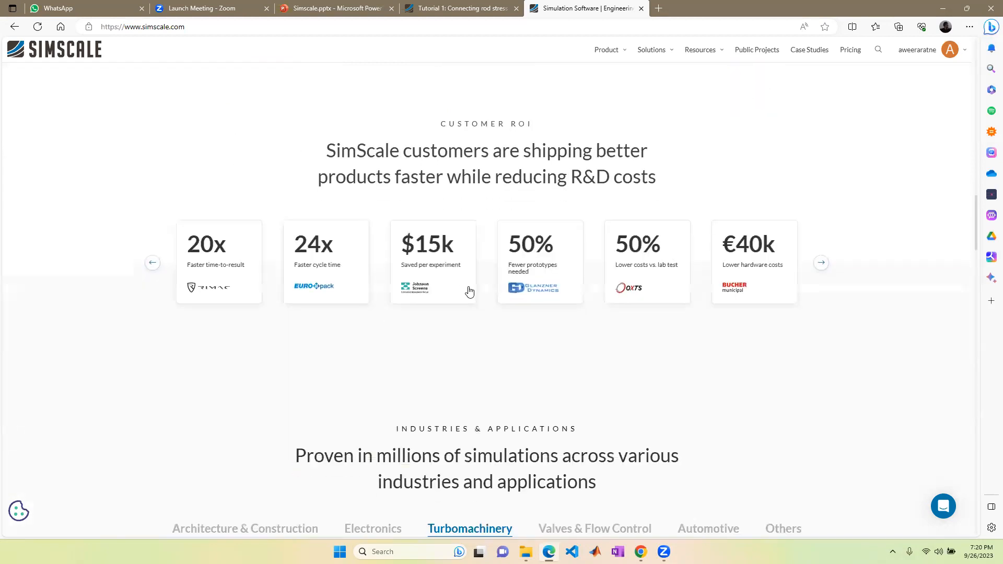
scroll(496, 335, "down", 3)
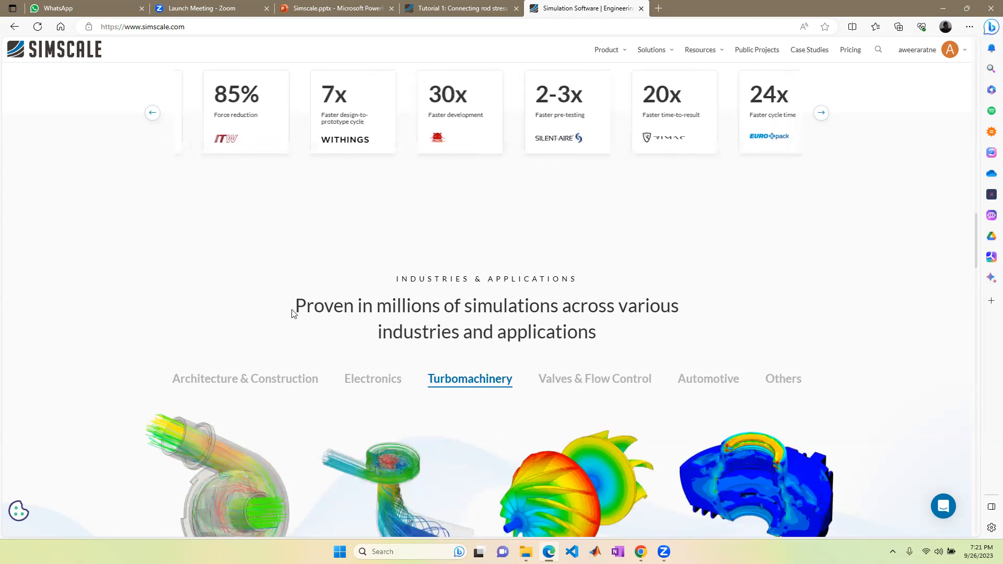
scroll(291, 309, "down", 9)
scroll(292, 309, "down", 10)
scroll(293, 307, "up", 3)
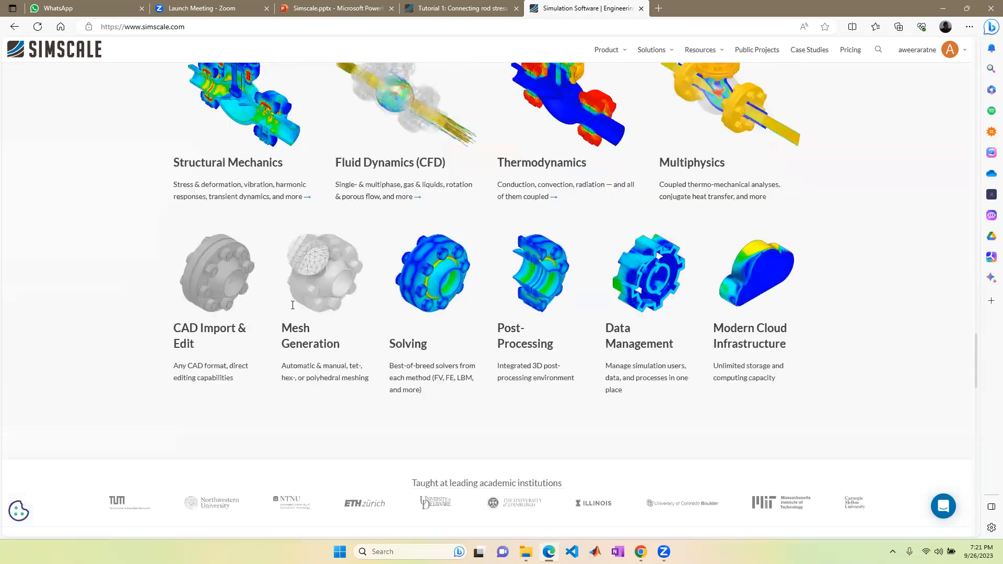
scroll(295, 308, "down", 4)
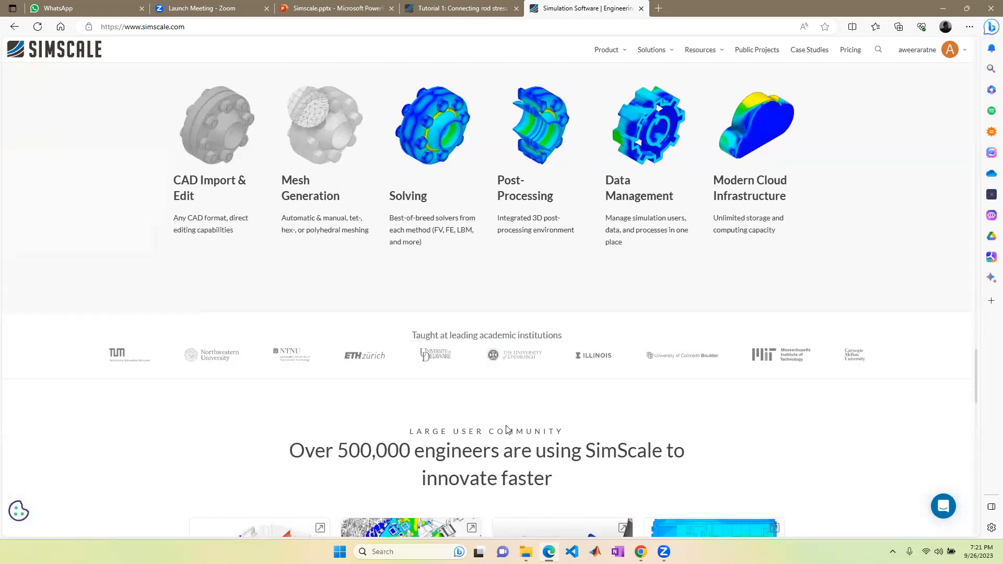
scroll(507, 423, "down", 4)
scroll(486, 355, "up", 4)
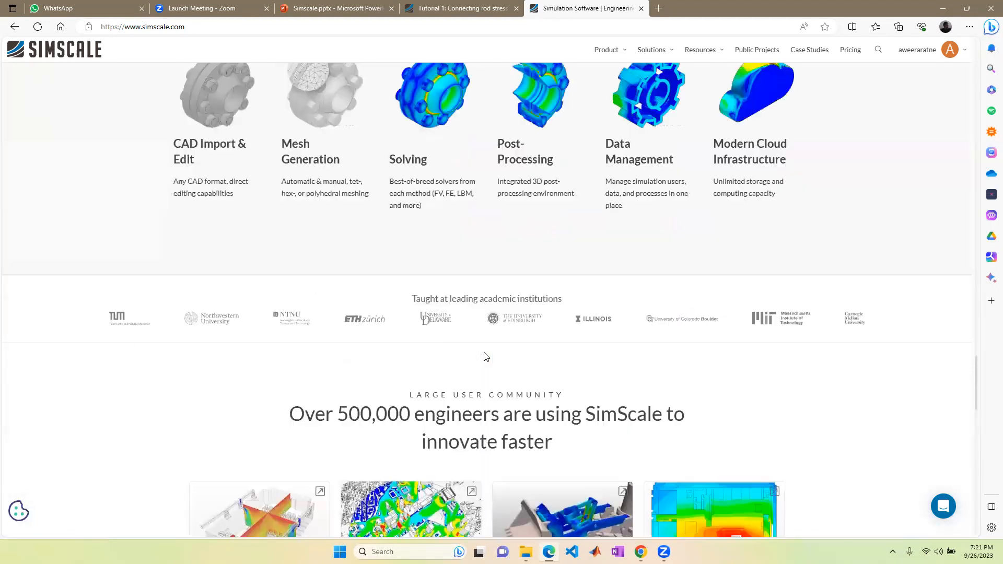
Step: Review the homepage's available physics and simulation methods, from structural mechanics to cloud infrastructure, and the academic institutions and community projects
scroll(372, 374, "up", 1)
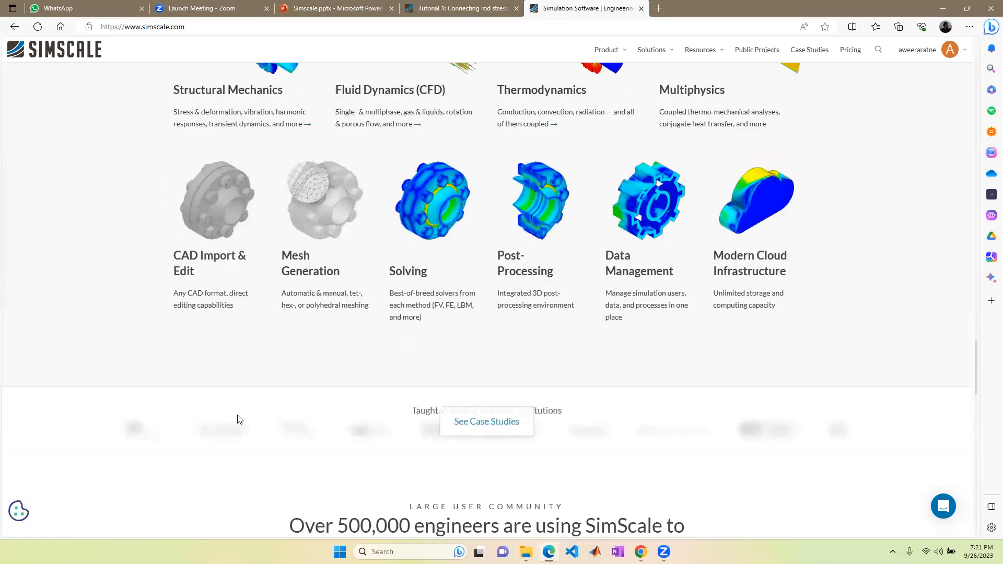
scroll(608, 316, "up", 5)
scroll(608, 316, "up", 2)
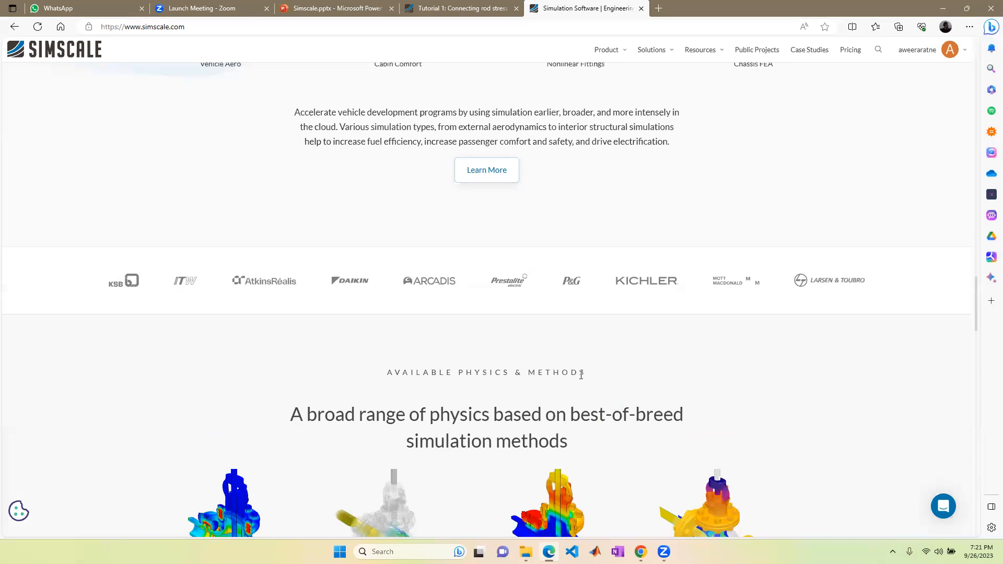
scroll(581, 375, "down", 3)
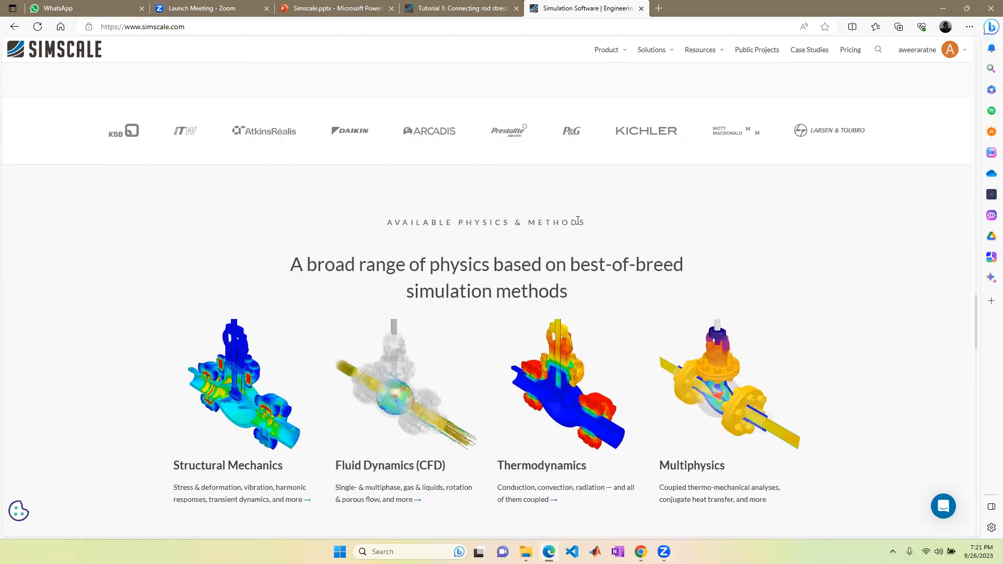
scroll(578, 220, "down", 3)
scroll(424, 233, "down", 1)
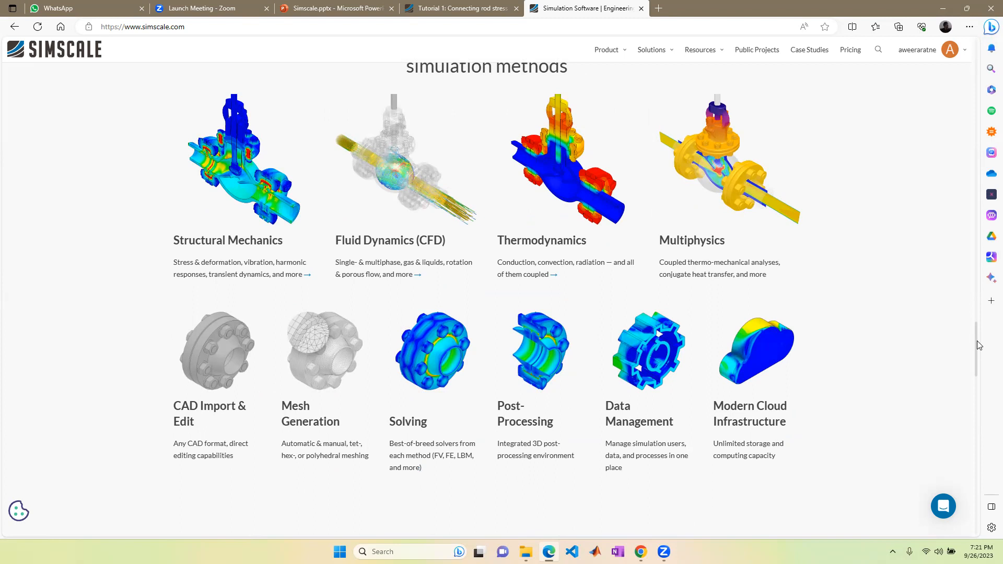
left_click_drag(977, 348, 979, 393)
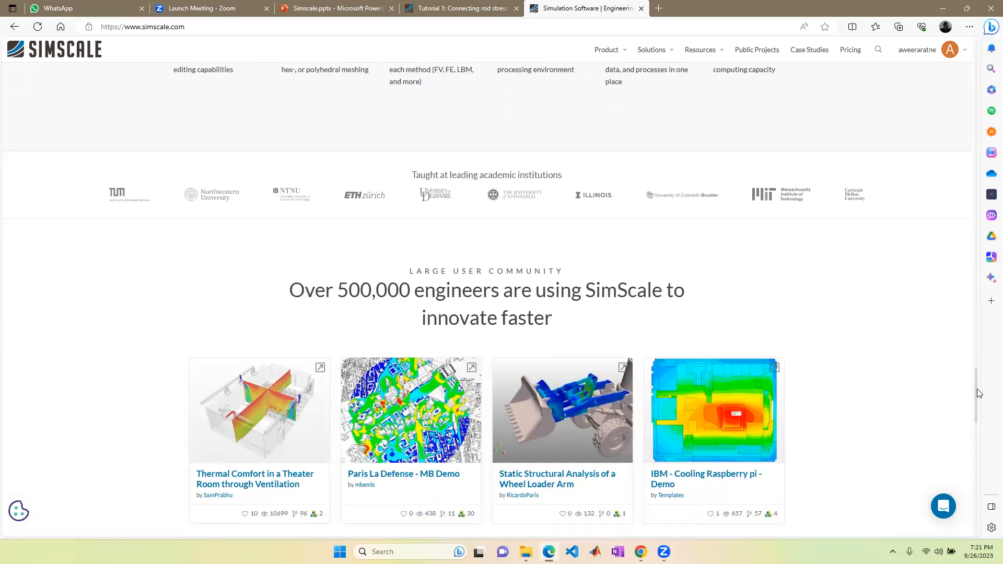
Step: Open the Pricing page and highlight the Community plan's "10 unrestricted simulations" allowance, then clear the highlight
left_click_drag(977, 393, 987, 62)
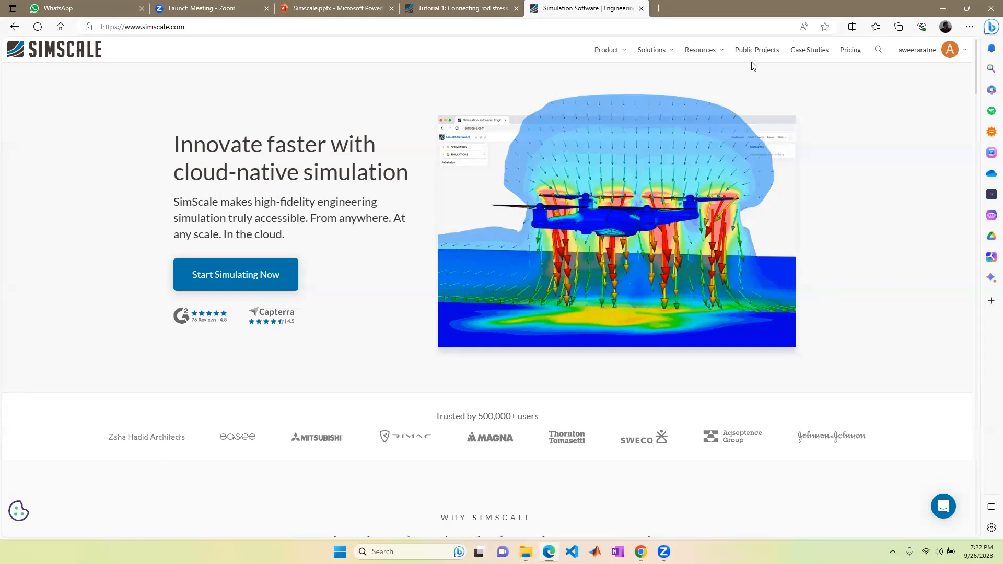
left_click(852, 51)
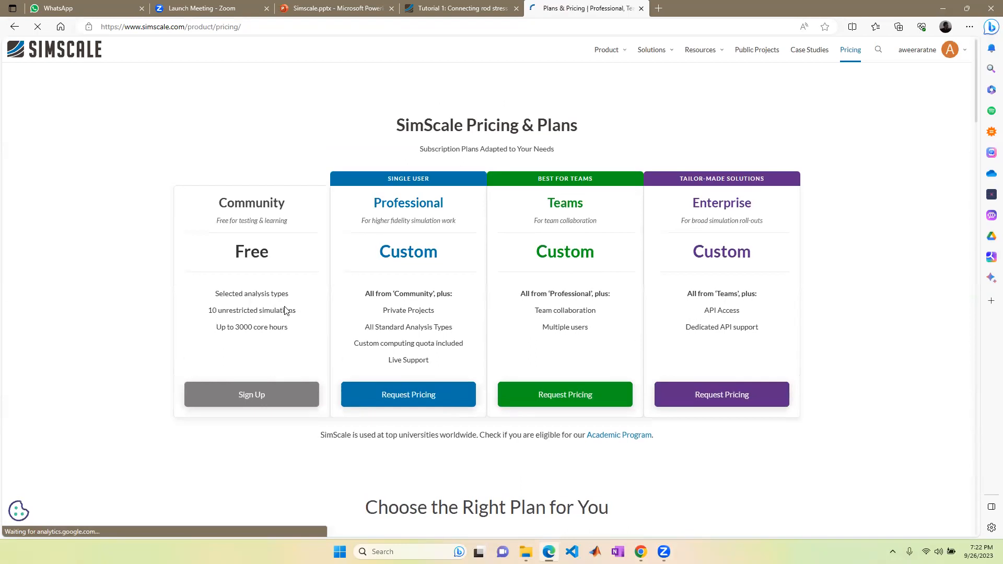
scroll(242, 280, "down", 1)
left_click_drag(235, 252, 288, 253)
left_click(206, 237)
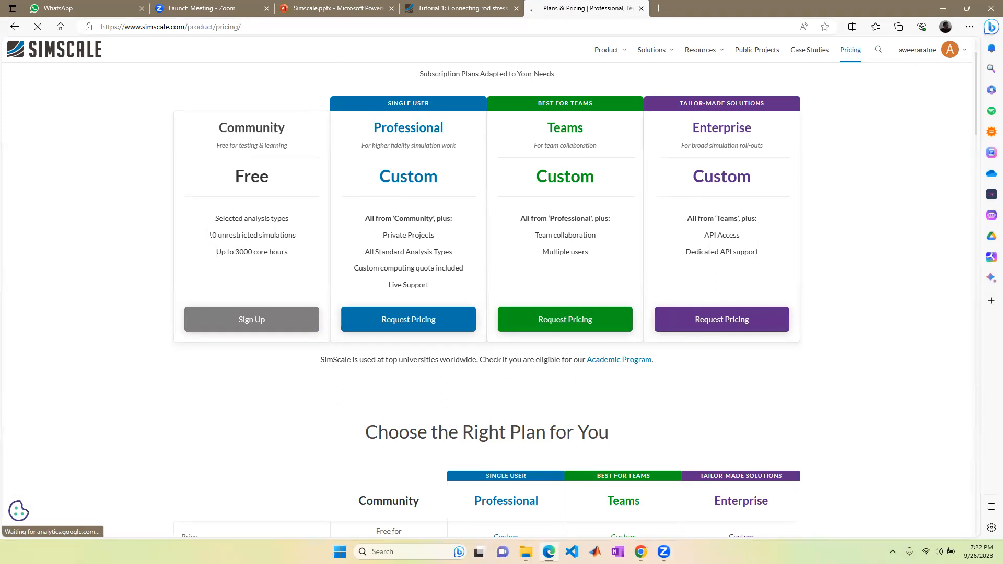
left_click_drag(209, 233, 303, 241)
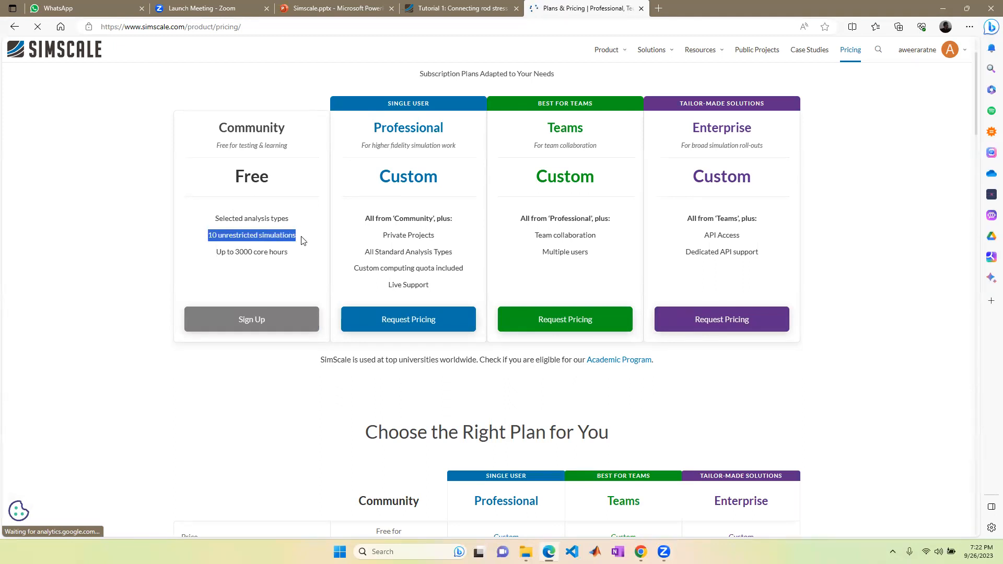
left_click(281, 247)
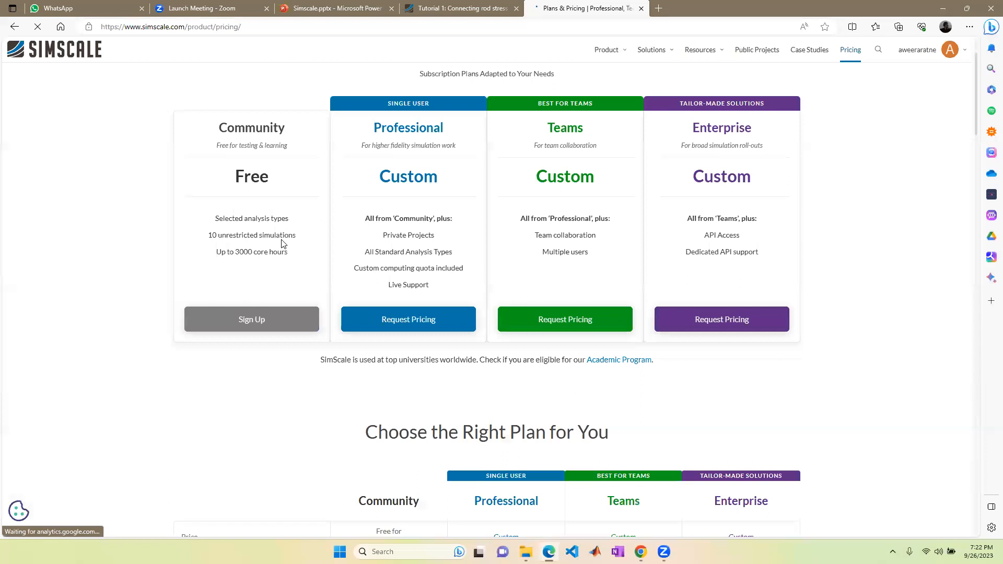
Step: Examine the plan comparison table's simulation features, platform features, support, collaboration and integration for the Community plan against the paid plans
scroll(293, 259, "down", 4)
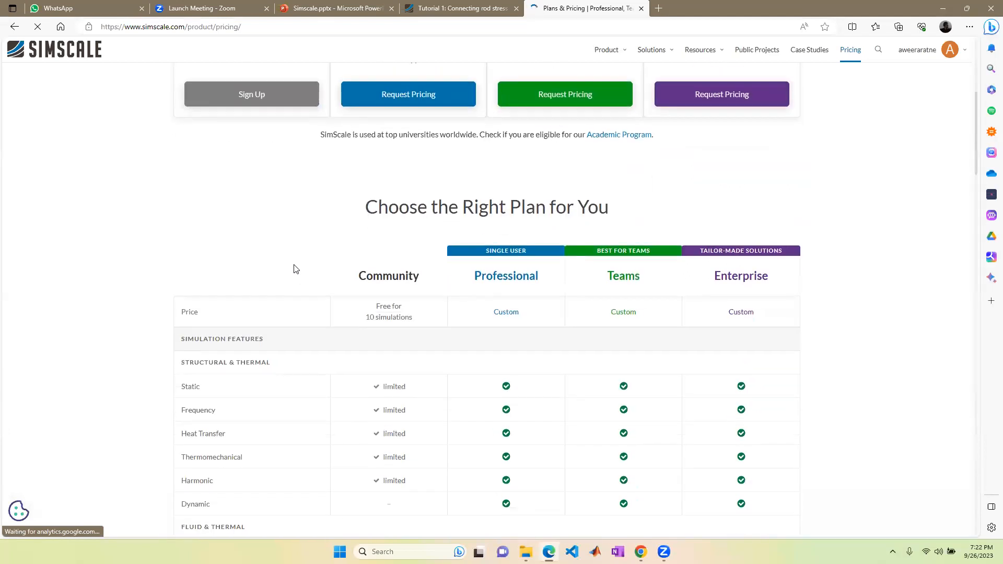
scroll(300, 289, "down", 3)
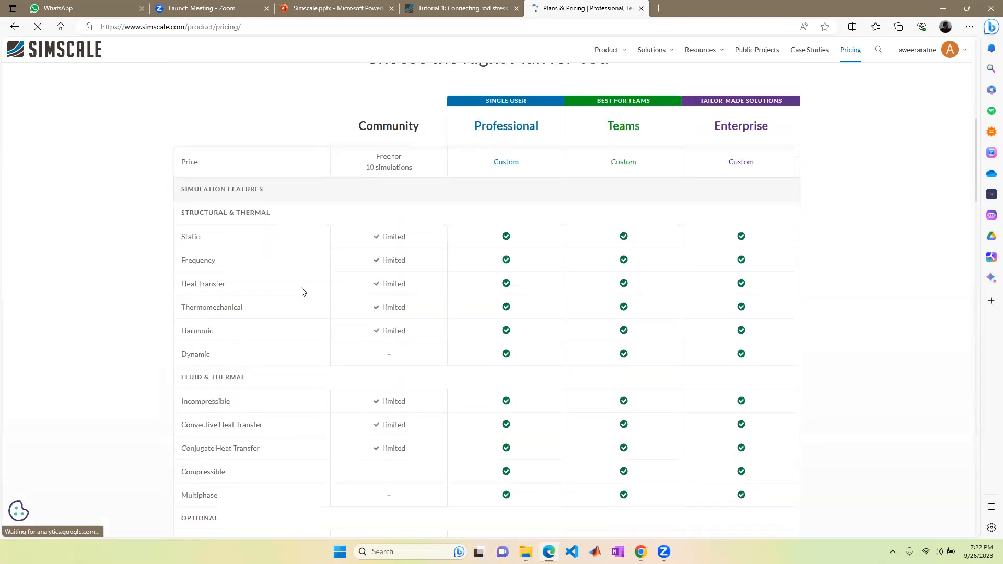
scroll(301, 292, "up", 8)
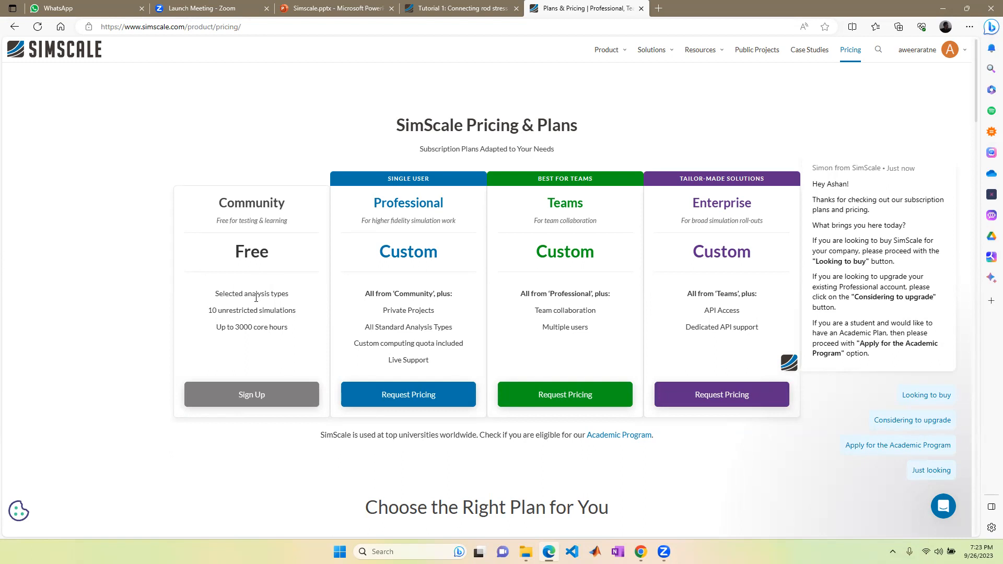
scroll(251, 306, "down", 5)
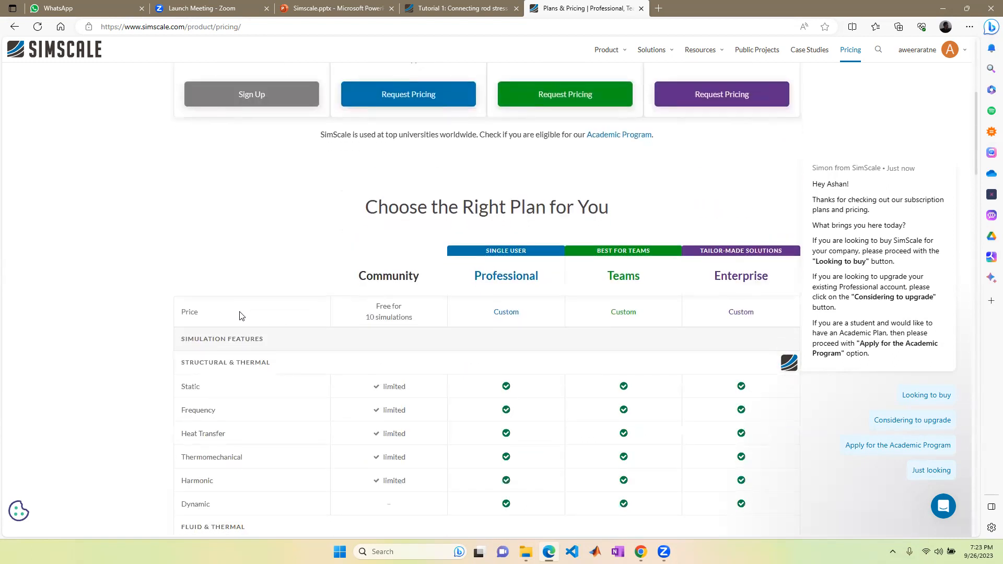
scroll(240, 316, "down", 6)
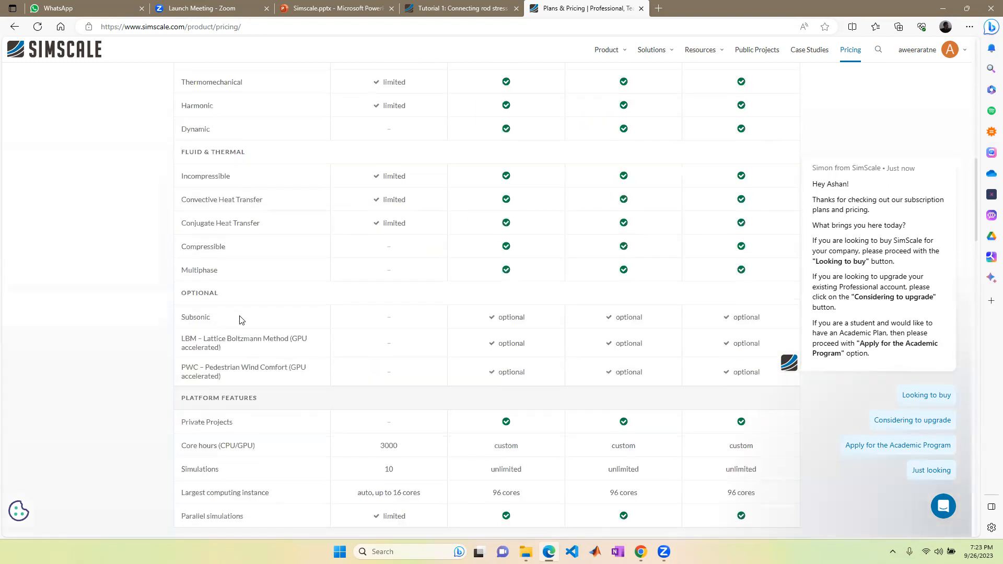
scroll(239, 320, "down", 5)
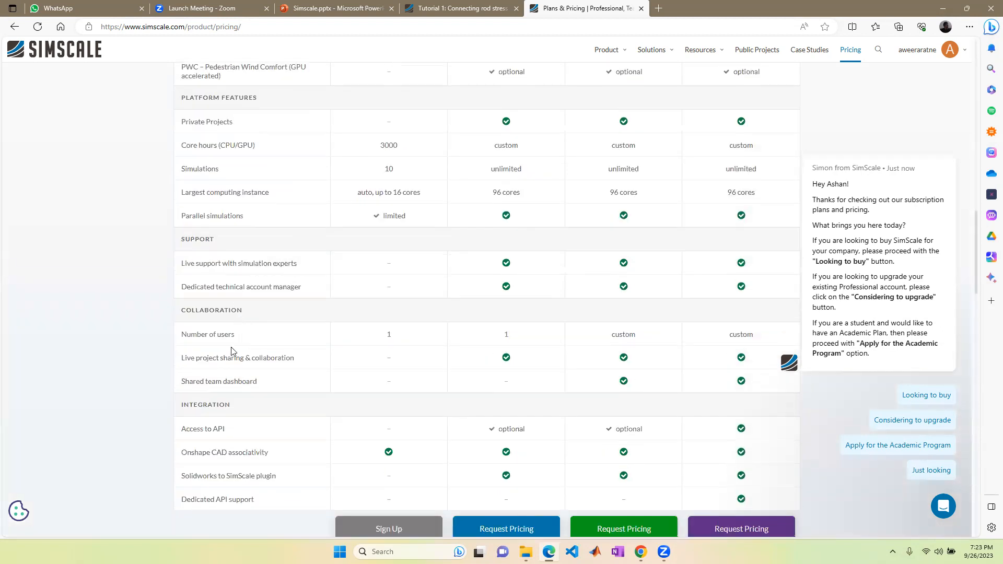
scroll(232, 349, "down", 5)
scroll(234, 345, "up", 12)
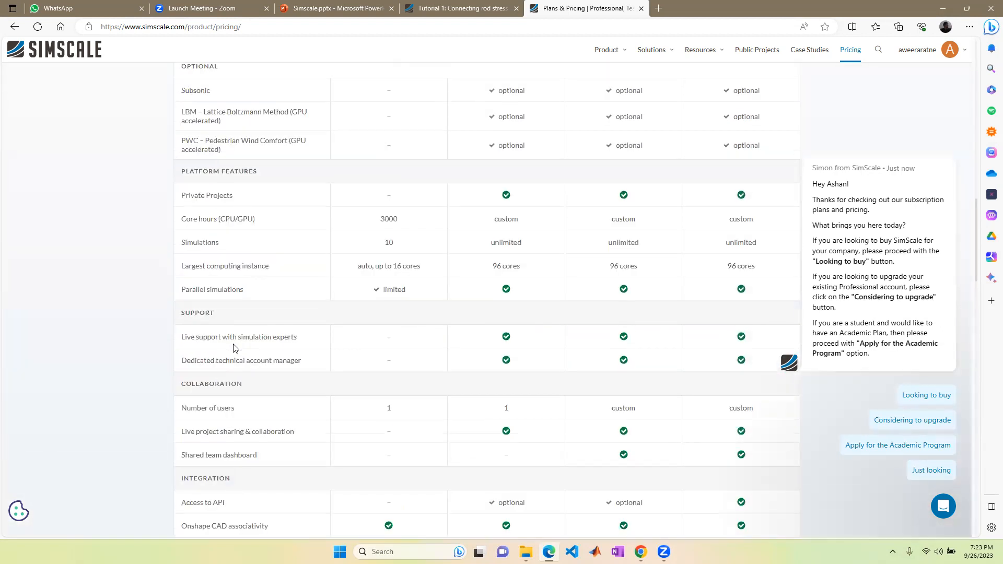
scroll(236, 346, "up", 8)
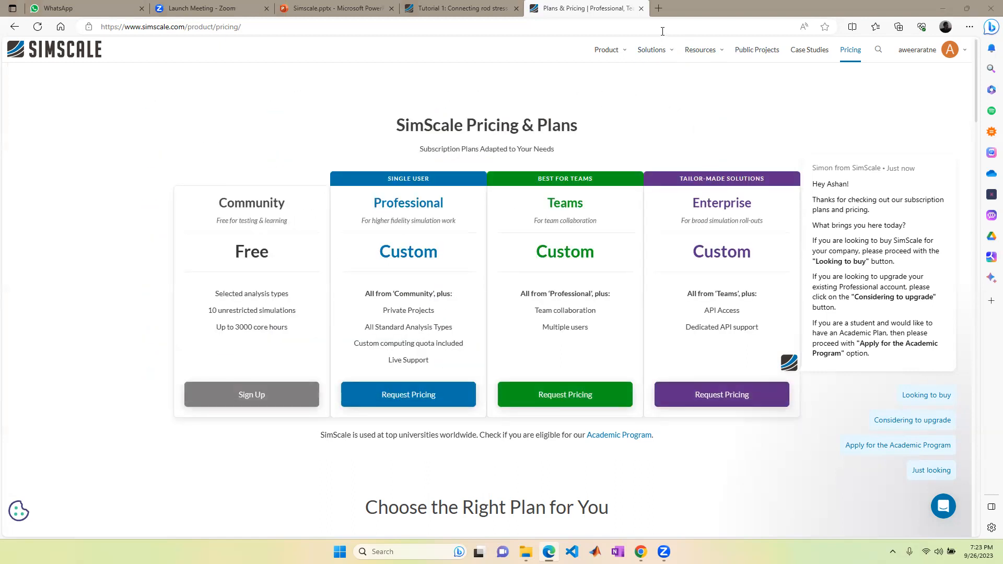
Step: Close the pricing page and return to the "Tutorial 1: Connecting rod stress analysis" project in the workbench
mouse_move(651, 57)
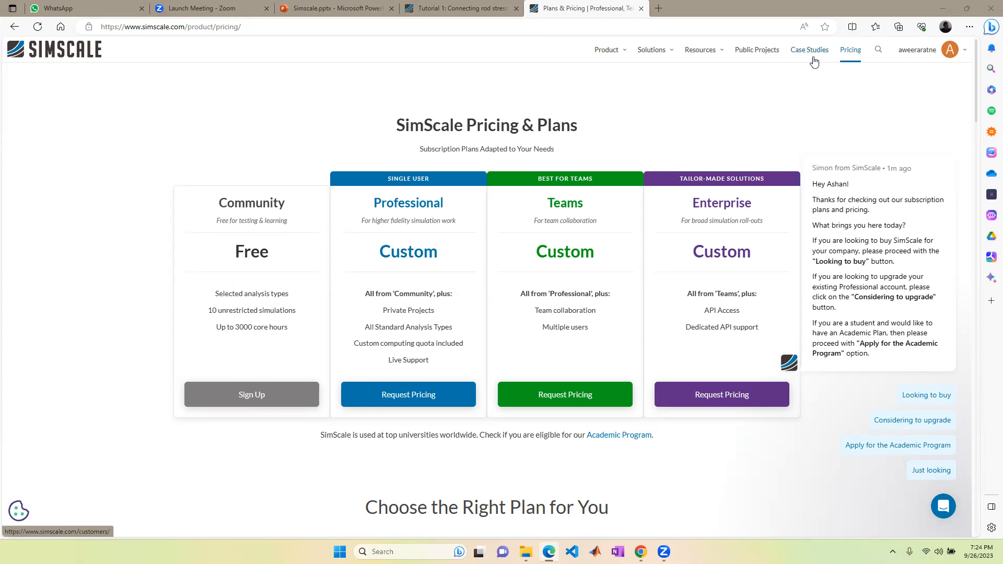
mouse_move(686, 54)
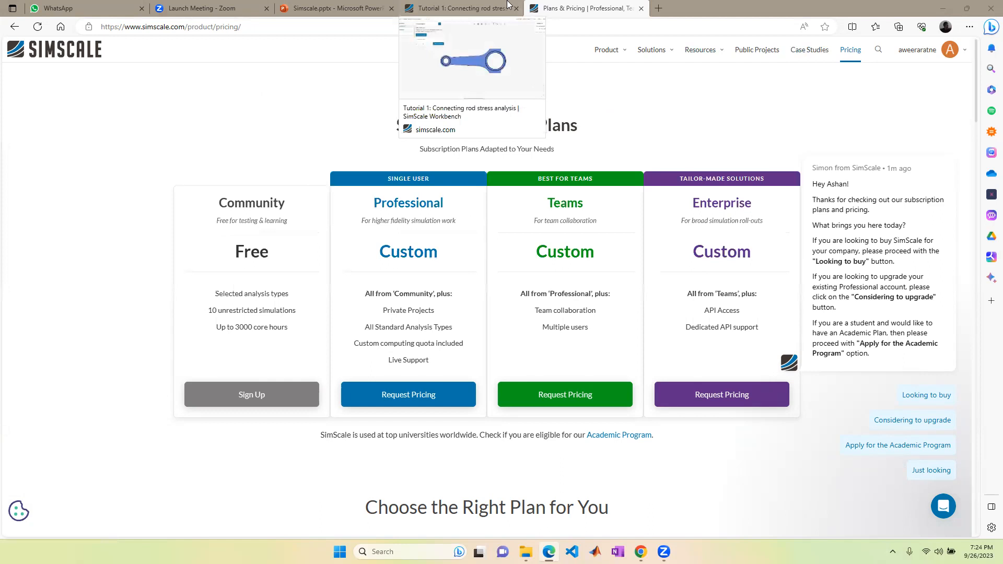
left_click(641, 8)
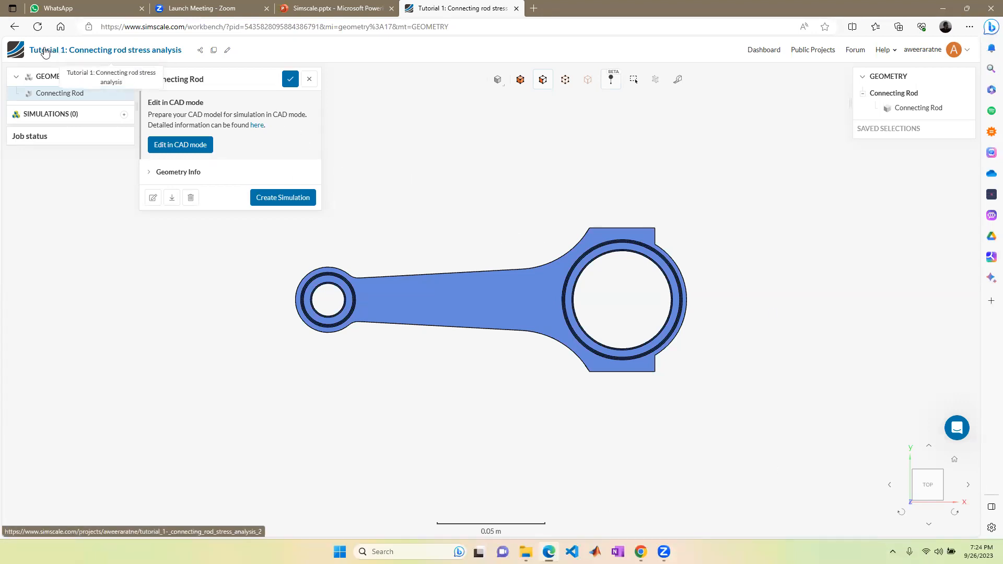
Step: Inspect the connecting rod geometry from several angles, including its large and small bores and its side faces
left_click_drag(399, 206, 442, 172)
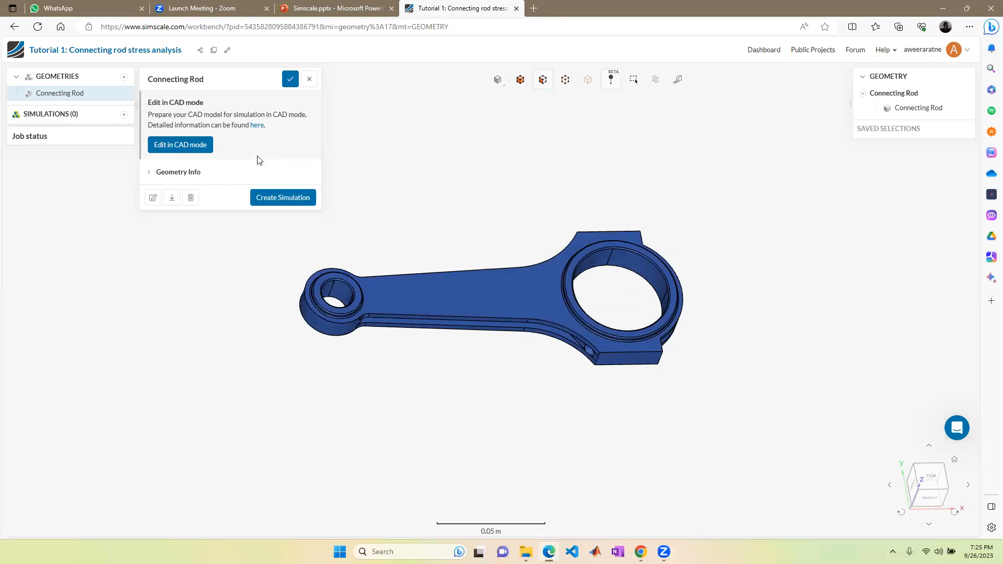
mouse_move(889, 56)
left_click_drag(556, 412, 683, 387)
scroll(561, 261, "up", 2)
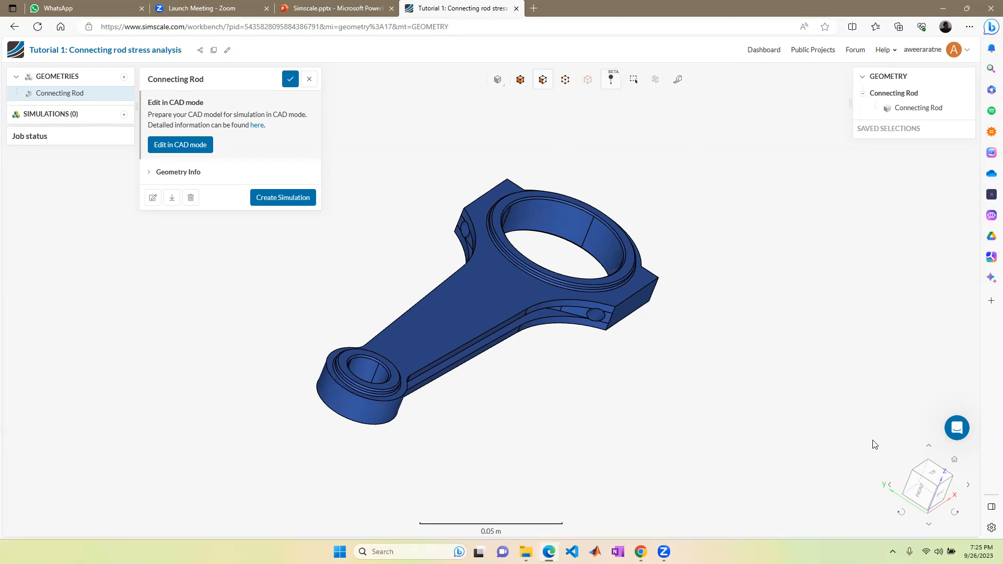
left_click_drag(813, 396, 538, 377)
right_click_drag(563, 385, 609, 398)
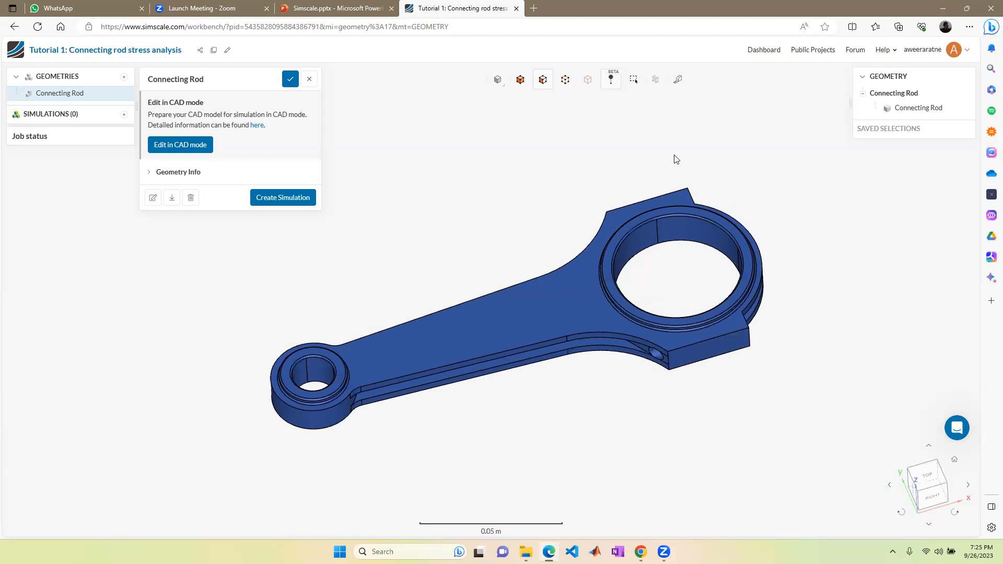
left_click_drag(826, 447, 822, 472)
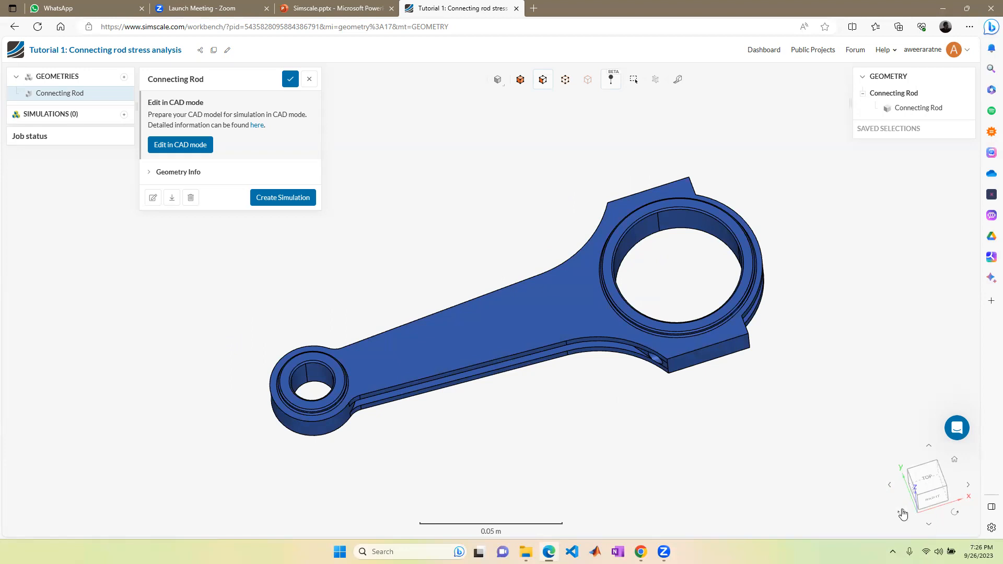
left_click_drag(839, 368, 857, 479)
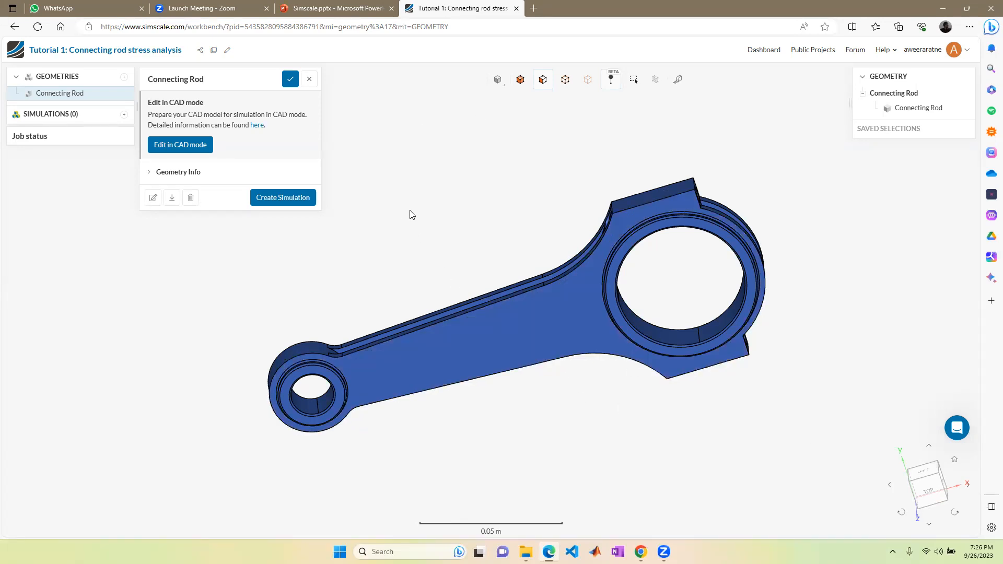
left_click_drag(627, 263, 533, 240)
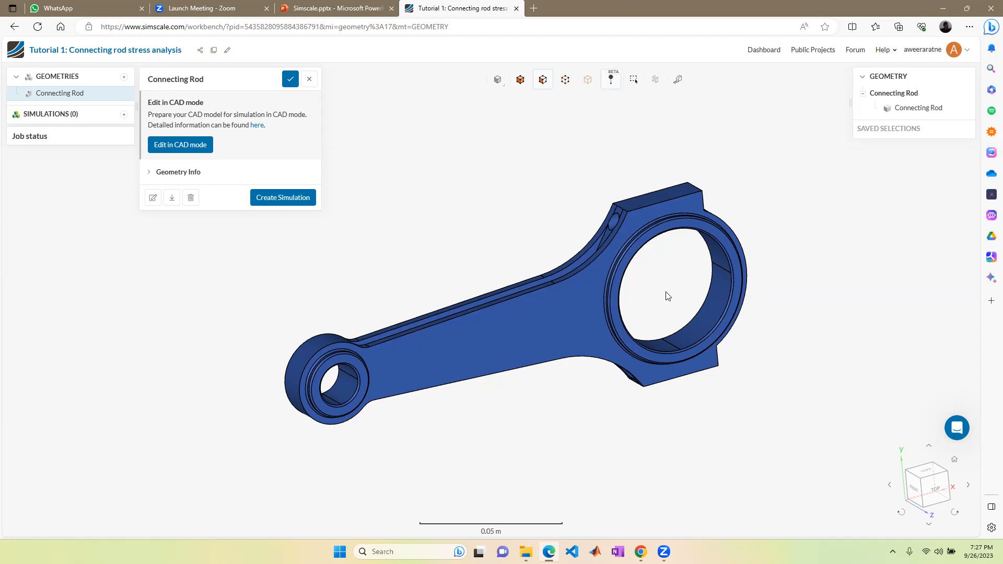
left_click(398, 362)
right_click_drag(372, 361, 288, 342)
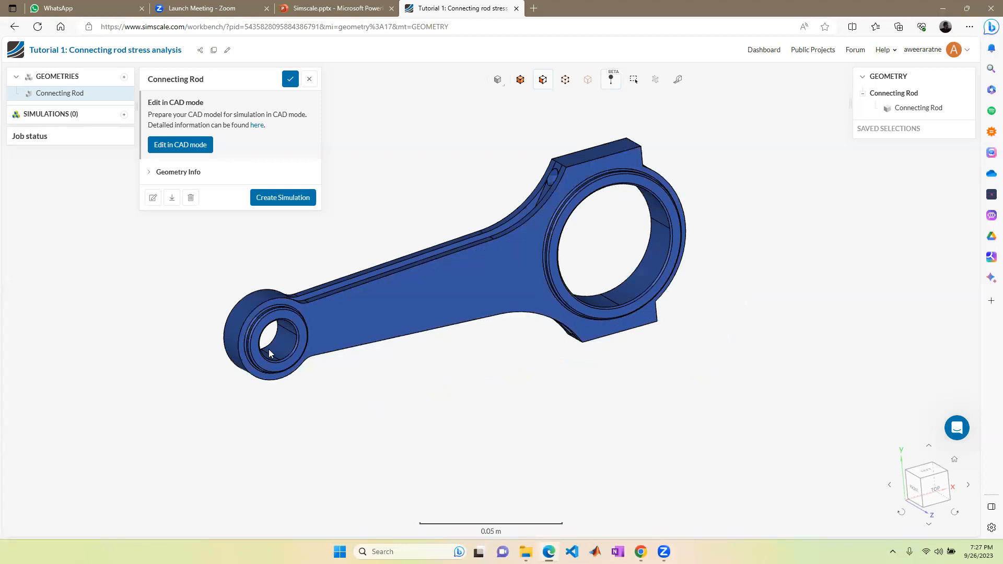
Step: Inspect the connecting rod from the top and at an angle, selecting the ring face around the large bore and then clearing the selection
left_click(937, 495)
right_click_drag(144, 285, 253, 354)
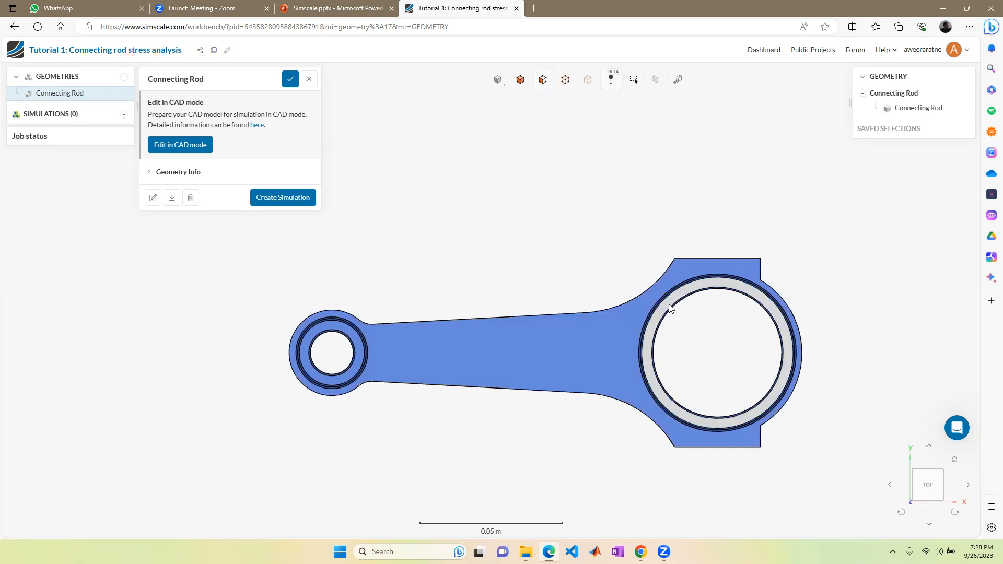
left_click(663, 329)
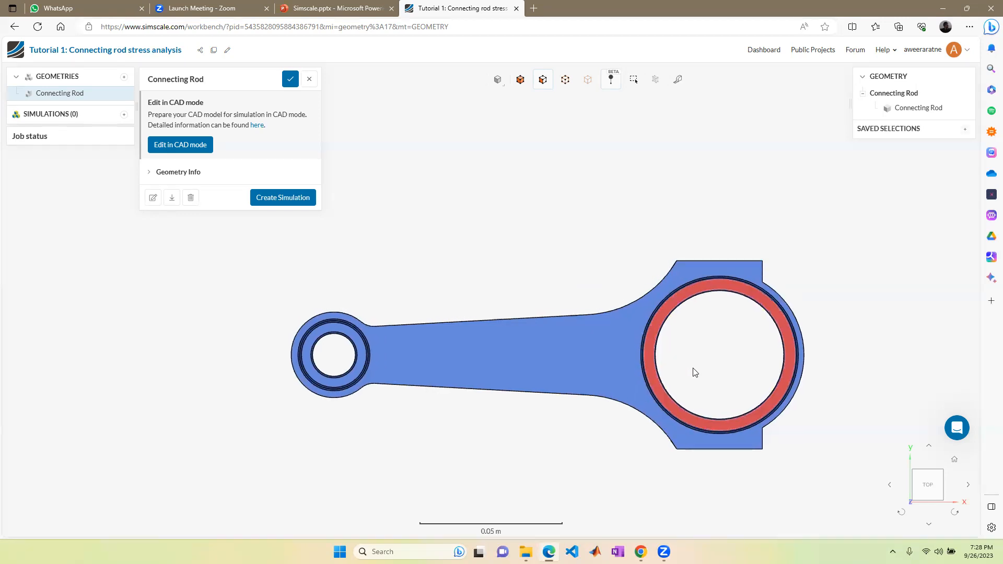
scroll(716, 381, "down", 3)
scroll(783, 450, "up", 2)
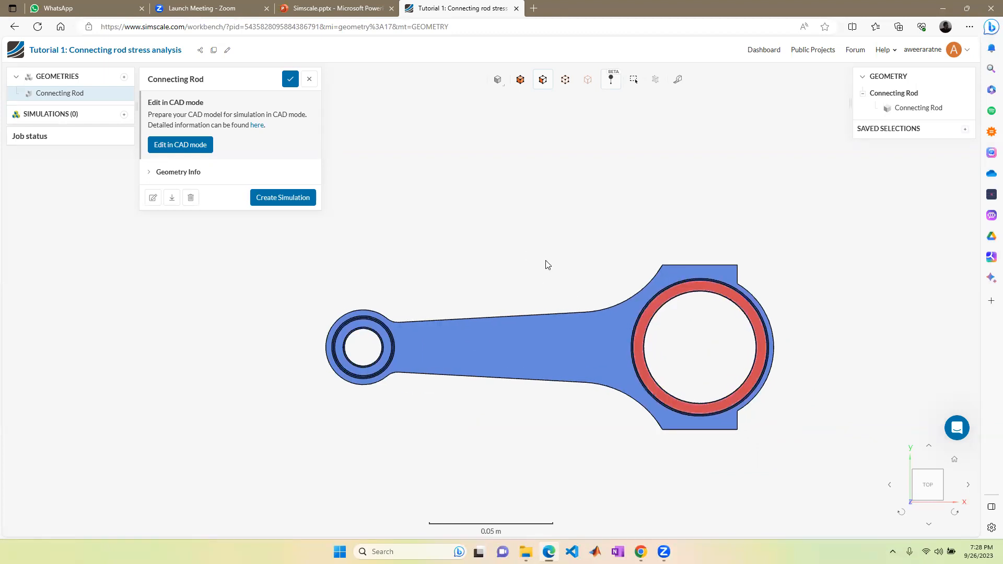
scroll(576, 278, "up", 3)
scroll(560, 267, "down", 3)
left_click_drag(528, 258, 409, 355)
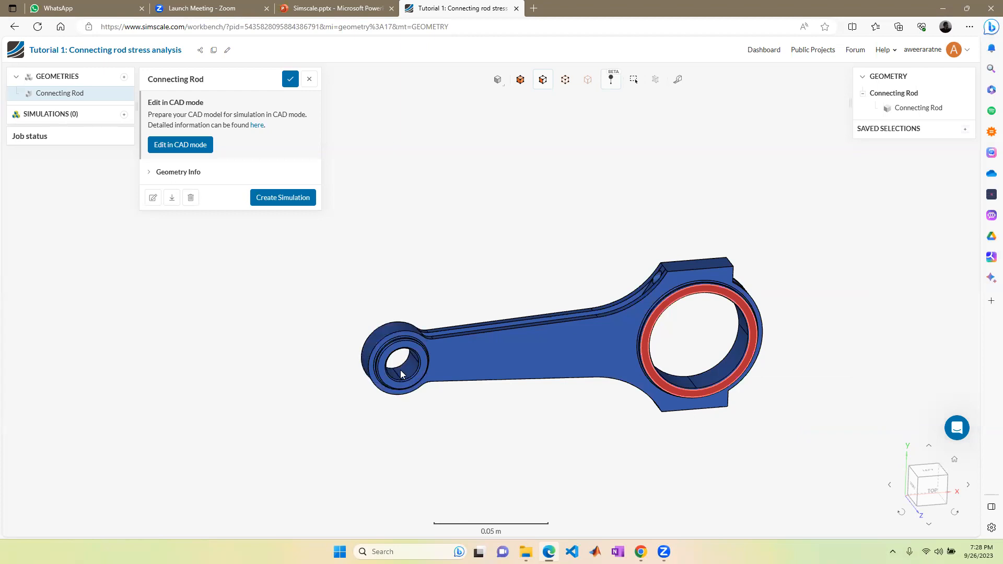
left_click(408, 368)
left_click(407, 370)
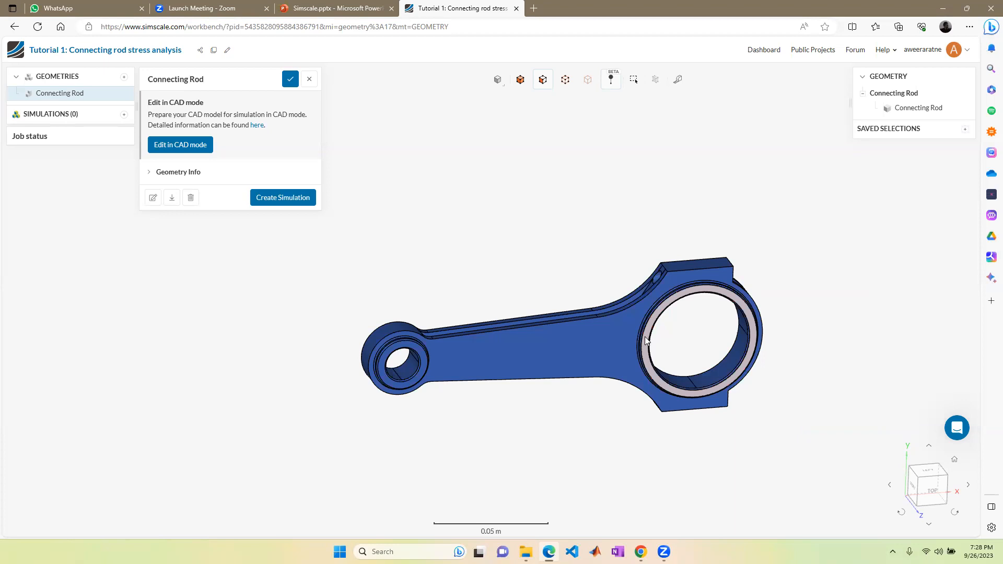
left_click(505, 238)
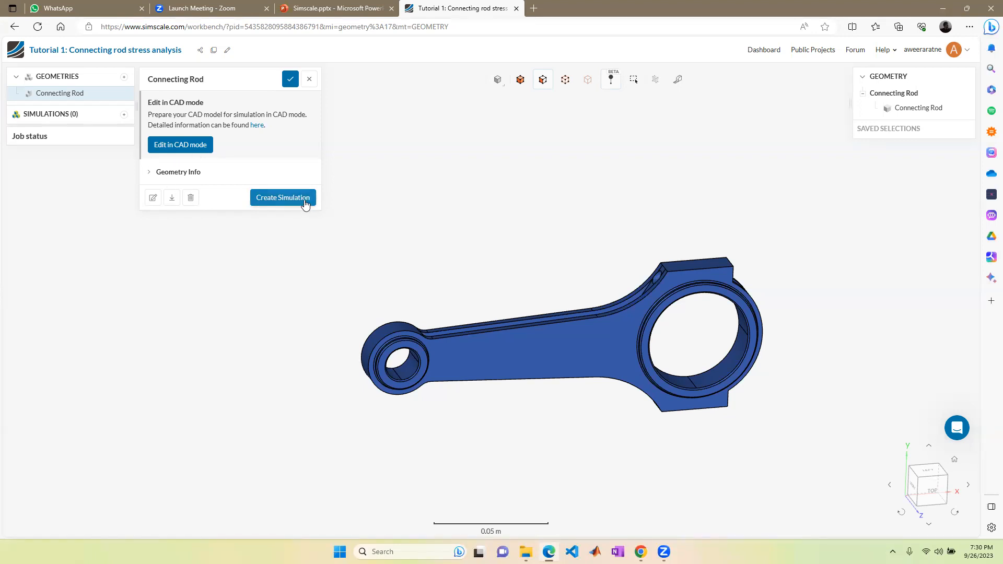
Step: Start creating a simulation for the Connecting Rod and preview the Incompressible, Conjugate Heat Transfer (IBM), Static, Dynamic and Heat Transfer analysis types
mouse_move(113, 97)
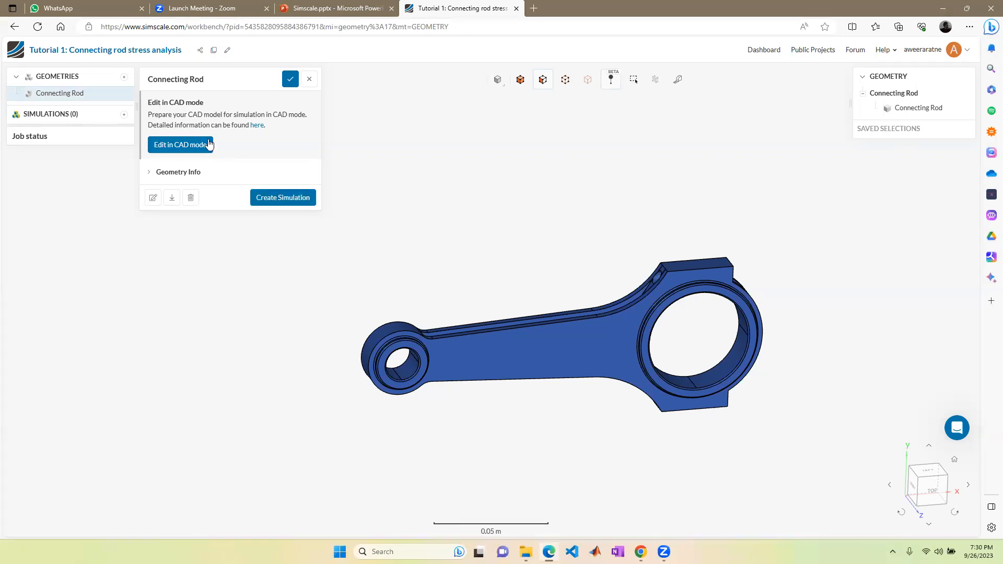
left_click(275, 199)
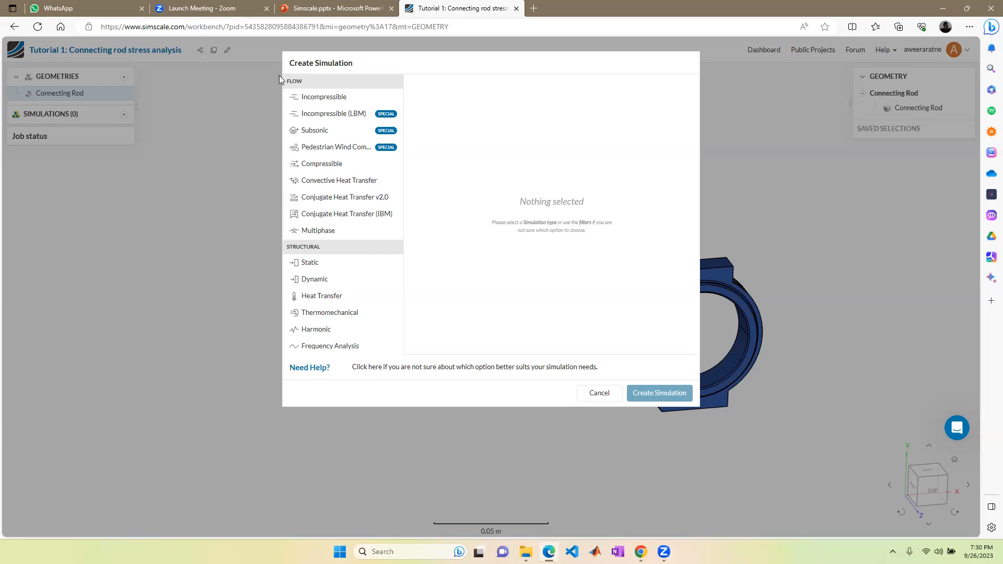
left_click(331, 98)
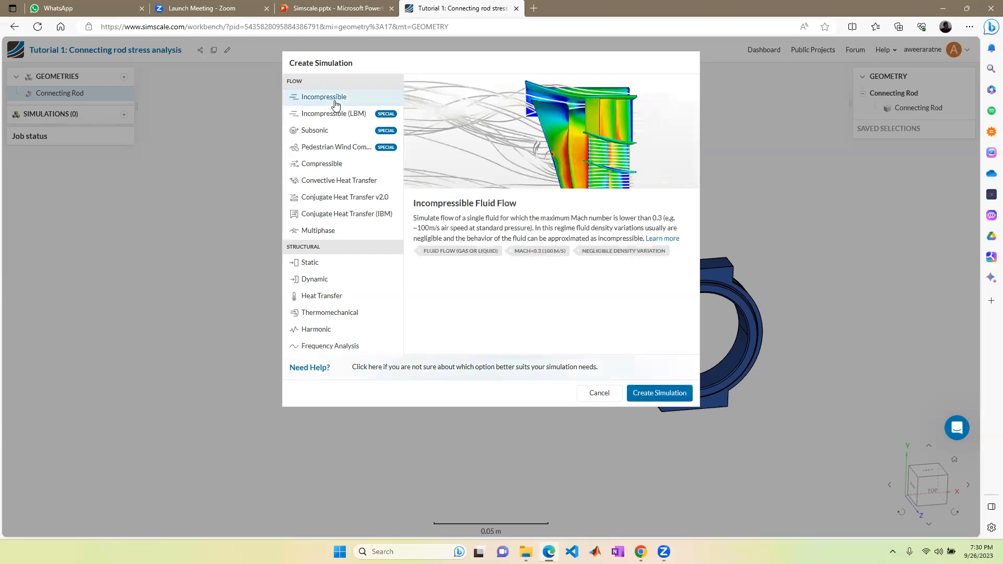
left_click(346, 216)
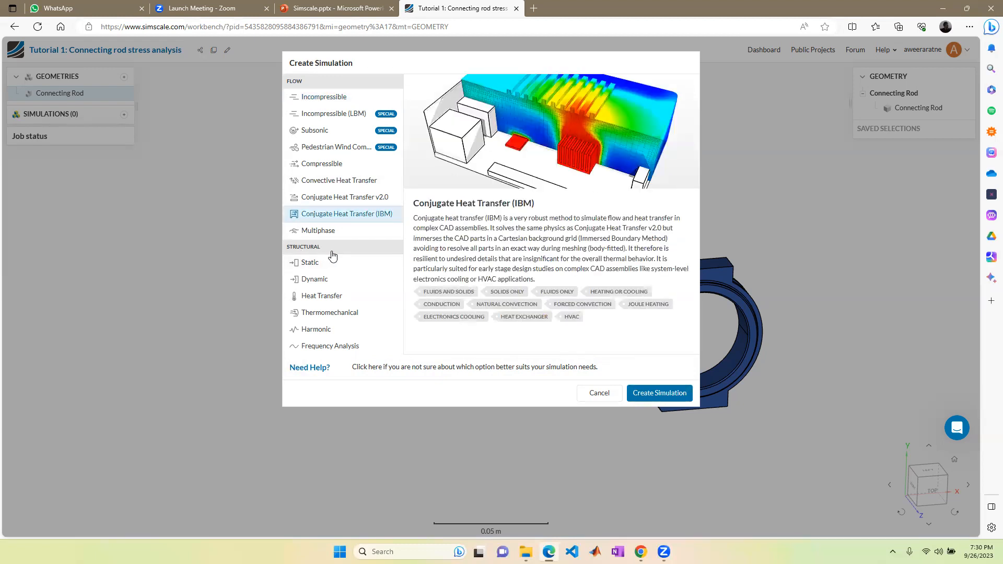
left_click(332, 263)
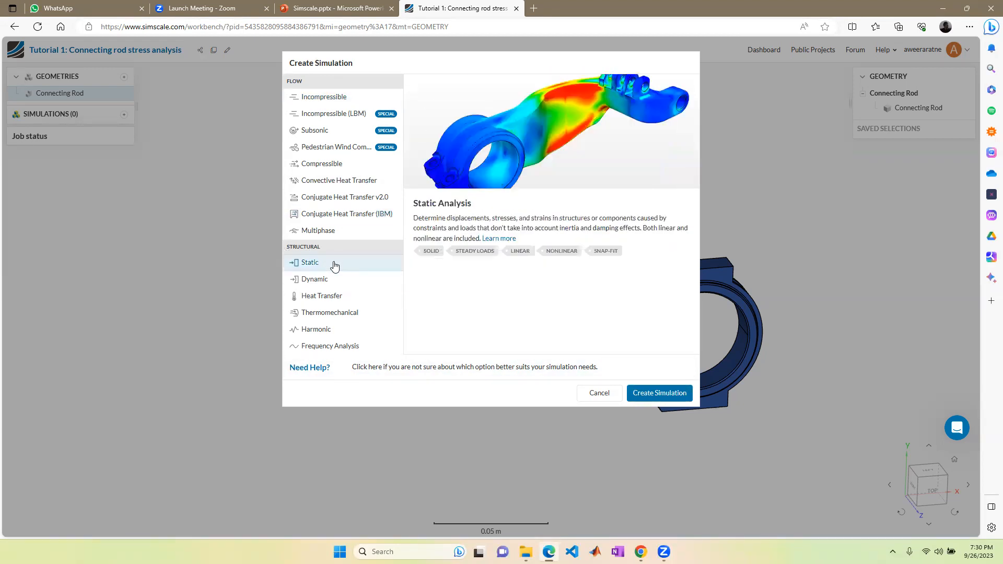
left_click(339, 279)
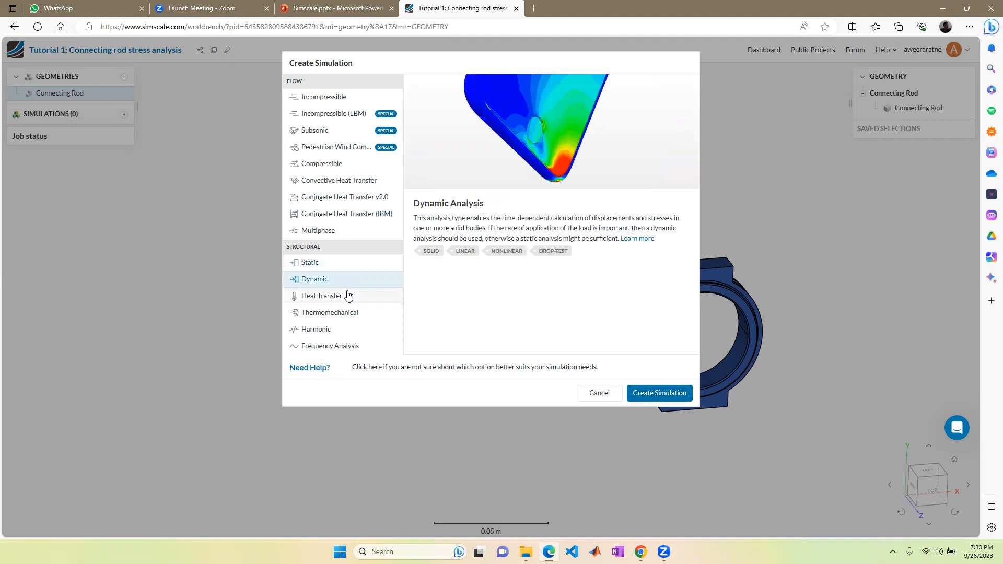
left_click(350, 298)
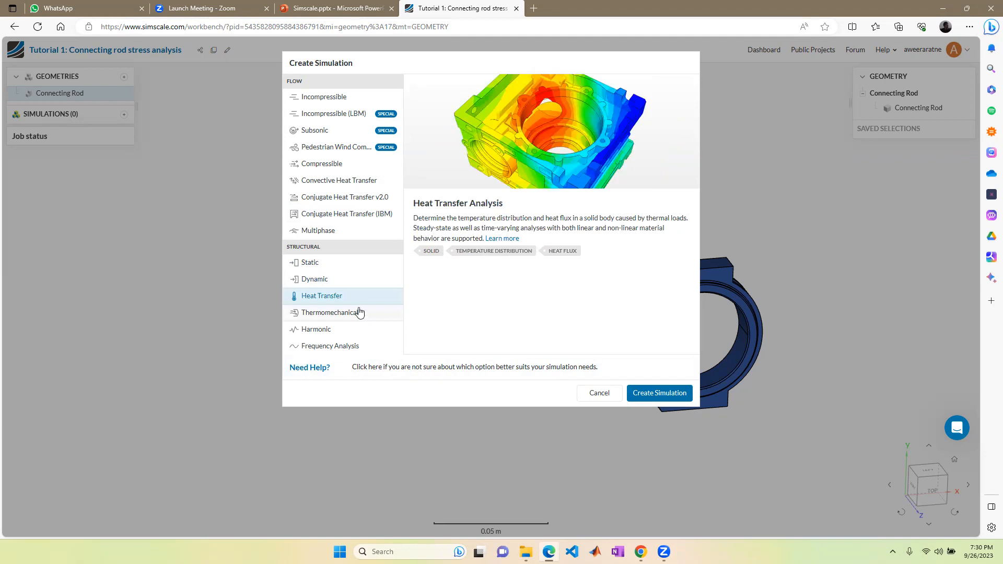
Step: Review the Static analysis description, highlighting the sentence on displacements, stresses and strains caused by constraints and loads, and clear the highlight
left_click(344, 272)
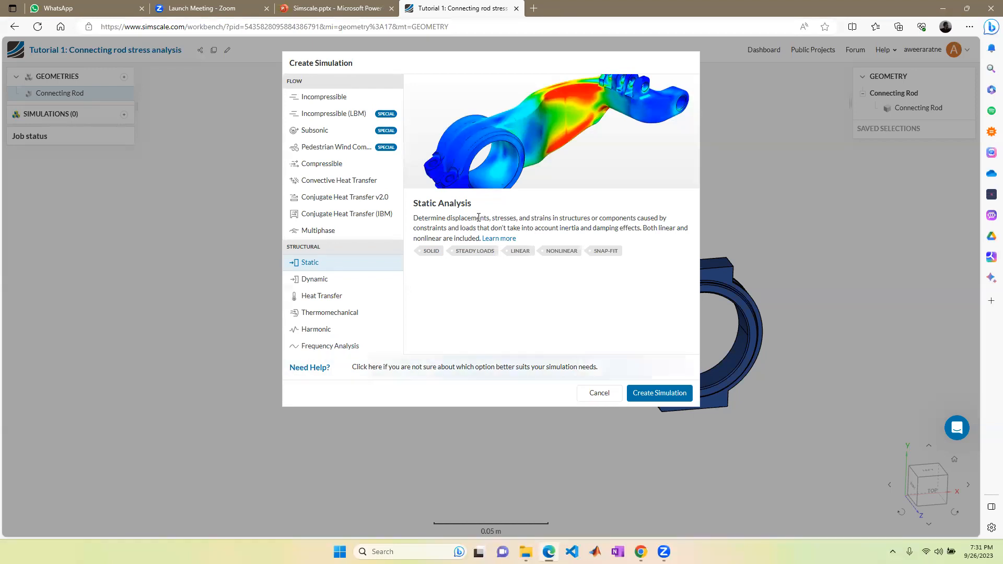
left_click_drag(471, 226, 420, 216)
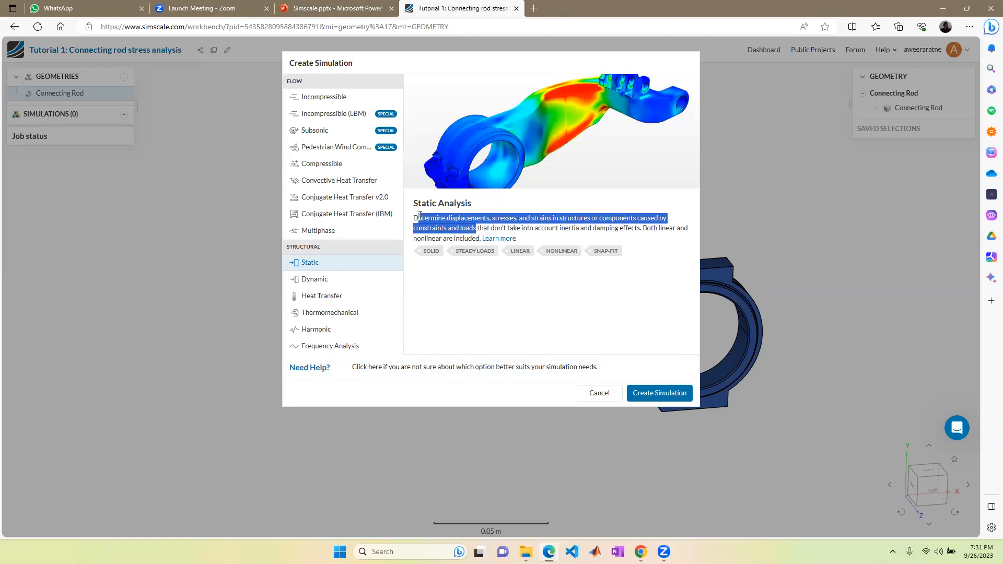
left_click(549, 226)
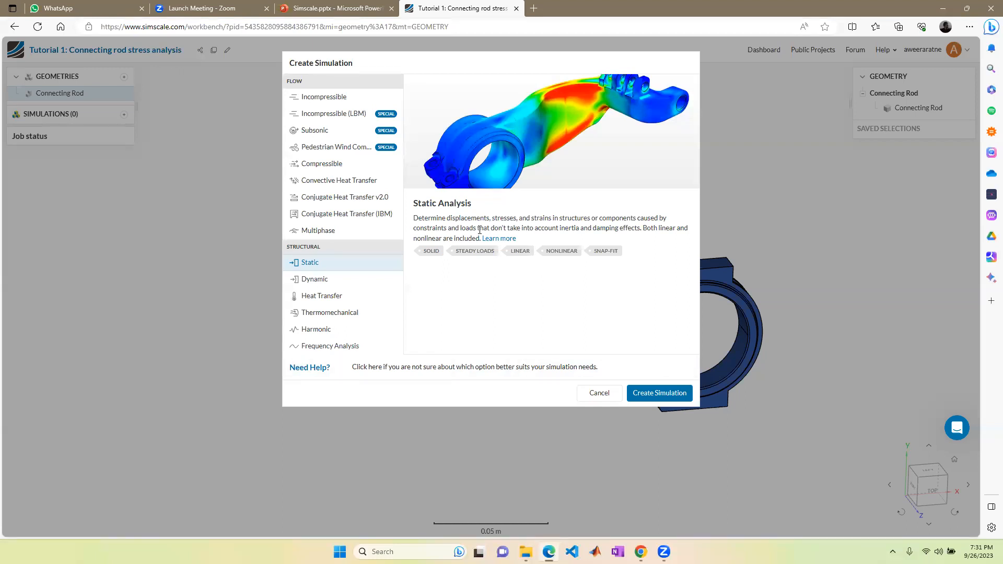
left_click_drag(414, 218, 476, 229)
left_click(428, 218)
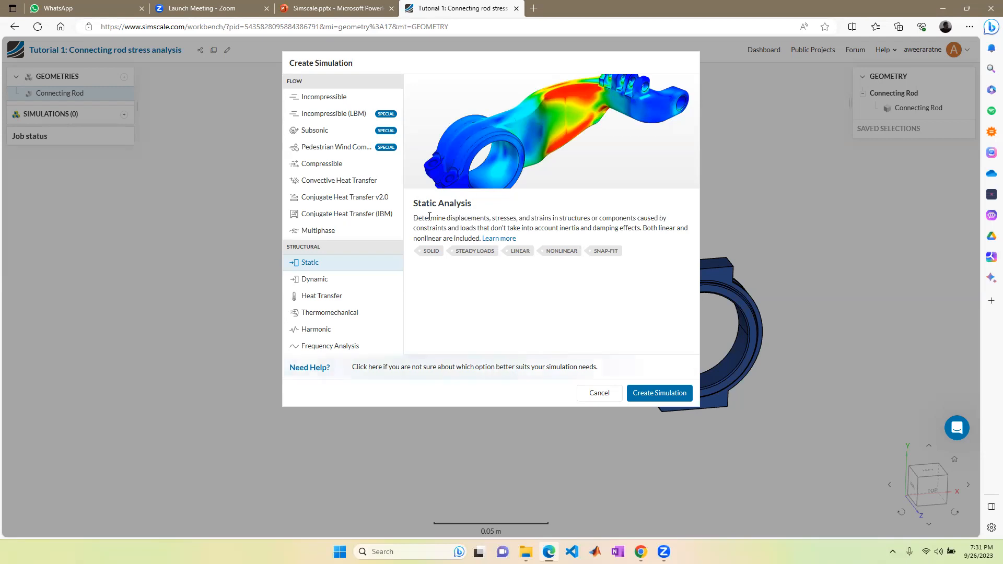
Step: Preview the structural analysis types from Dynamic through Frequency Analysis and return to the Static type
left_click(350, 283)
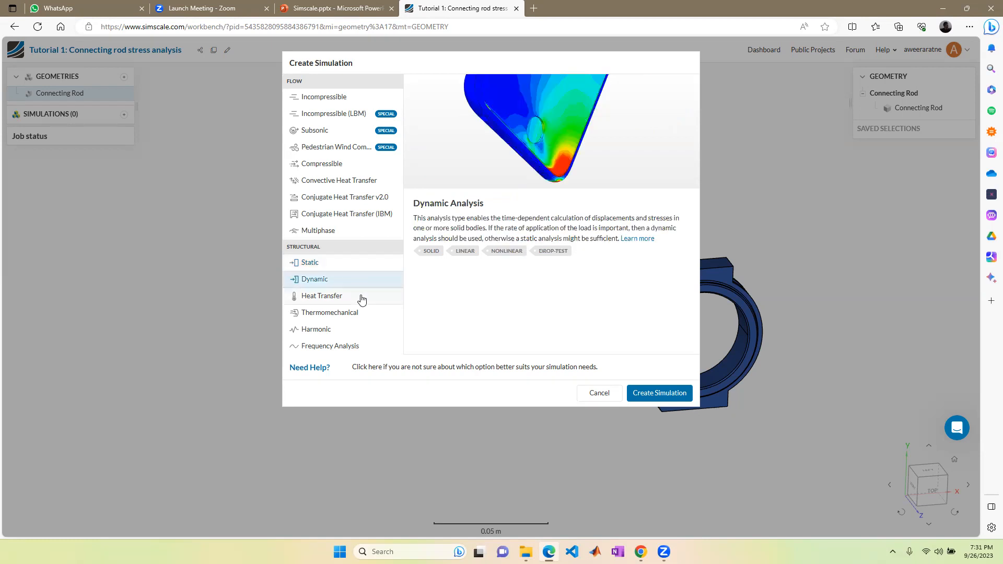
left_click(361, 297)
left_click(360, 312)
left_click(352, 333)
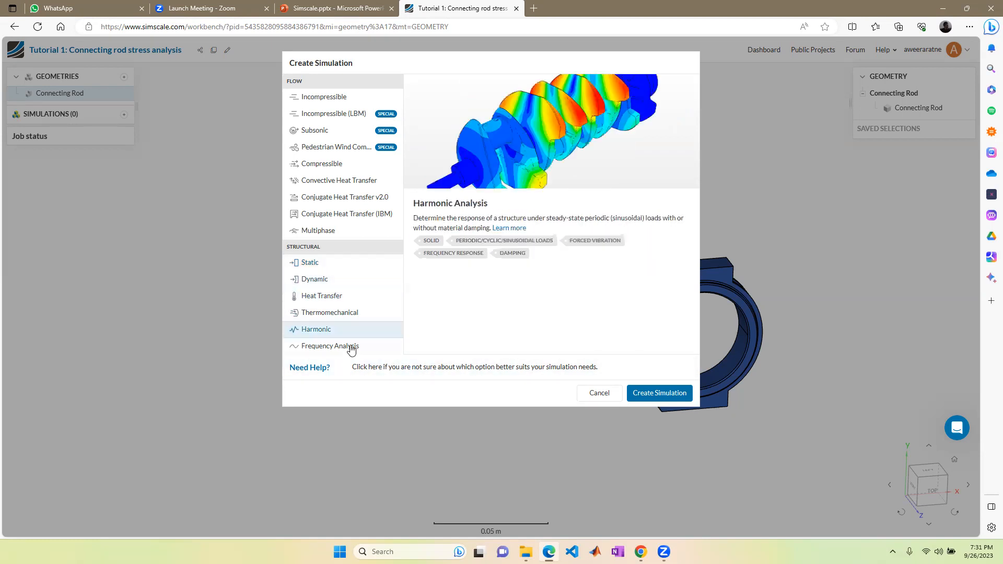
left_click(351, 349)
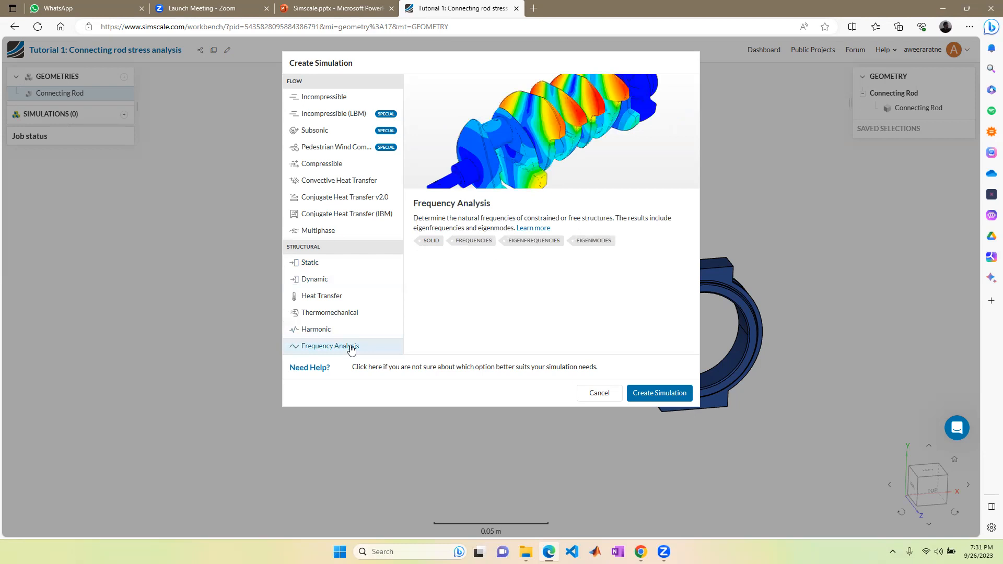
left_click(343, 271)
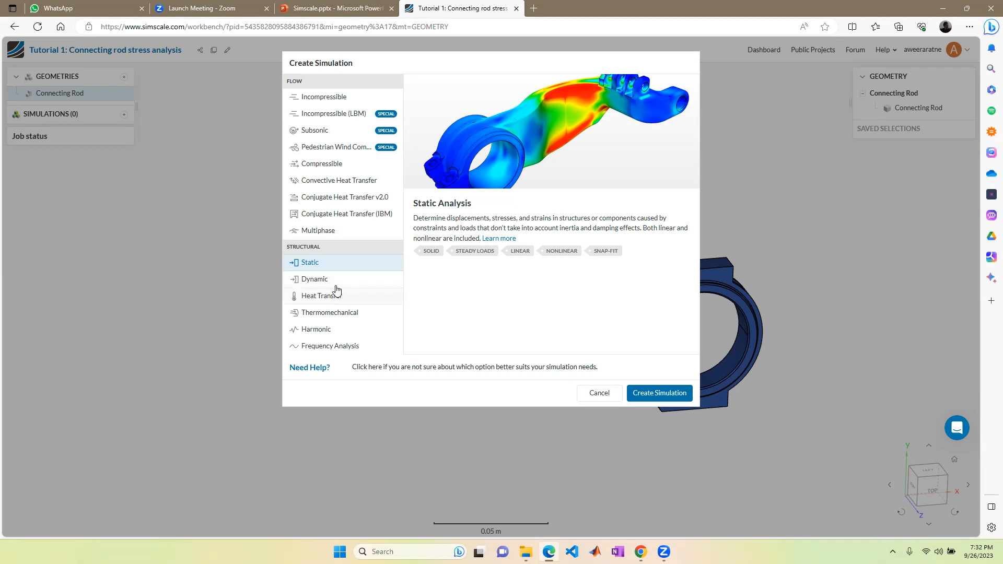
Step: Read the descriptions of the Dynamic, Heat Transfer, Thermomechanical, Harmonic and Frequency Analysis types one after another
left_click(348, 284)
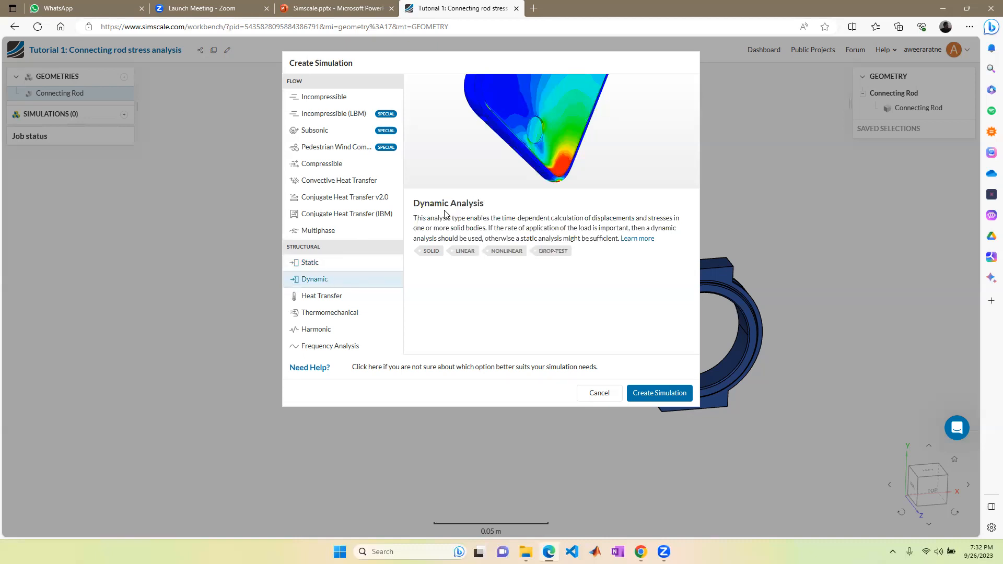
left_click(356, 302)
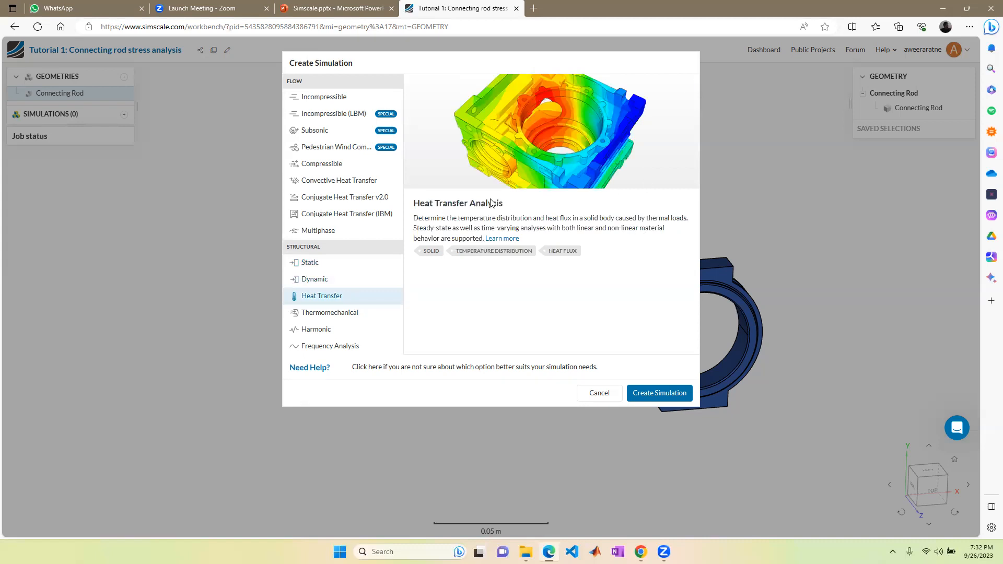
left_click(363, 315)
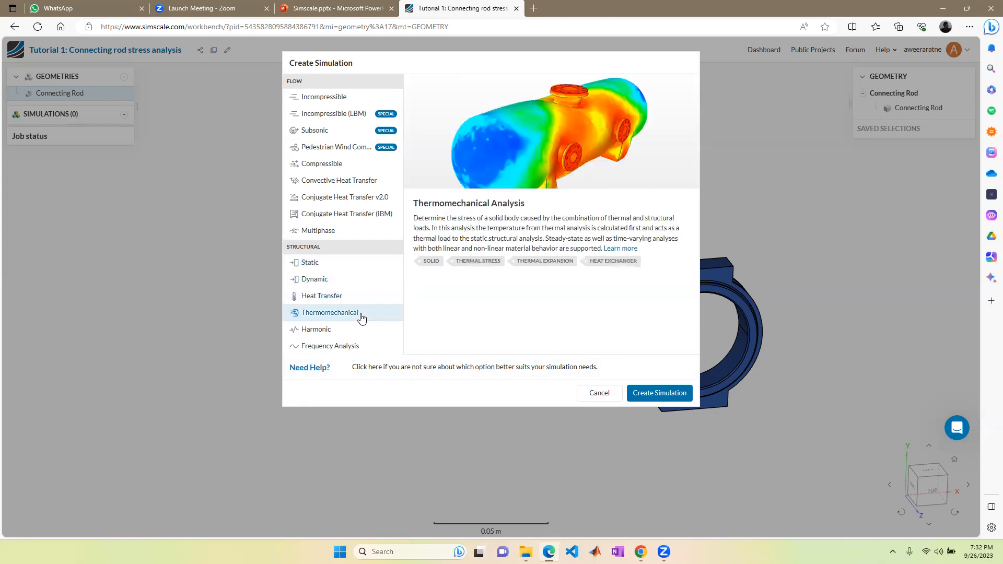
left_click(337, 328)
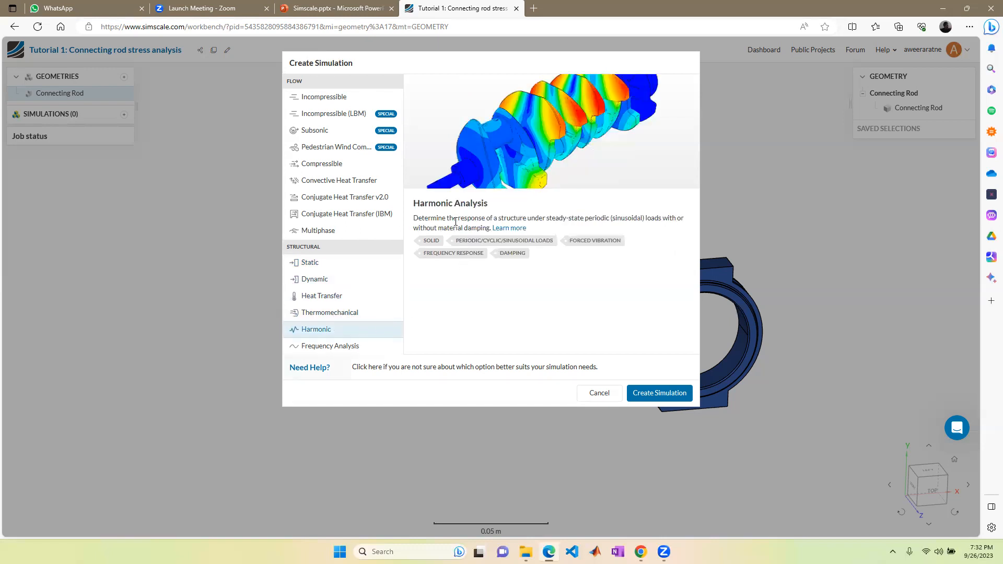
left_click(360, 348)
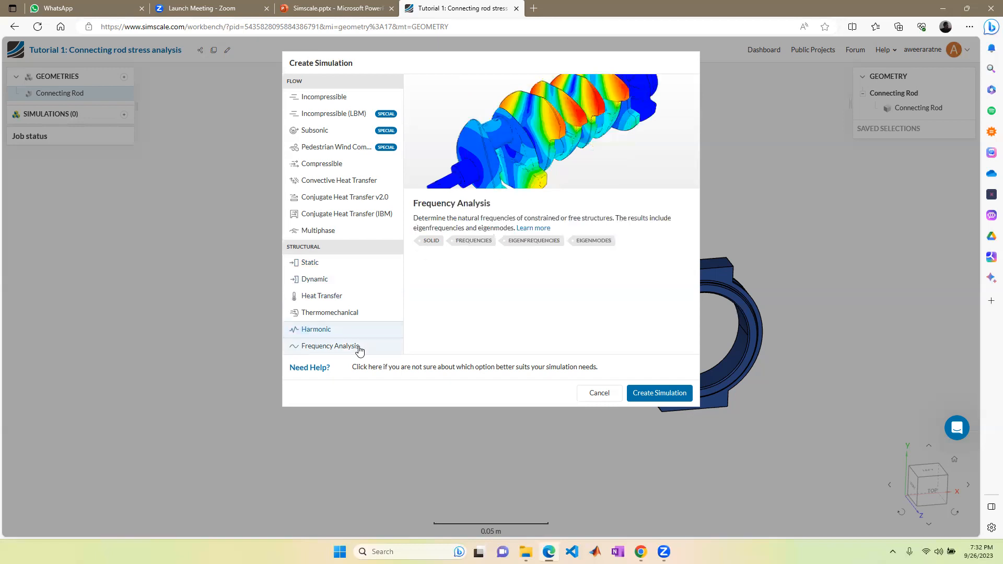
left_click(360, 348)
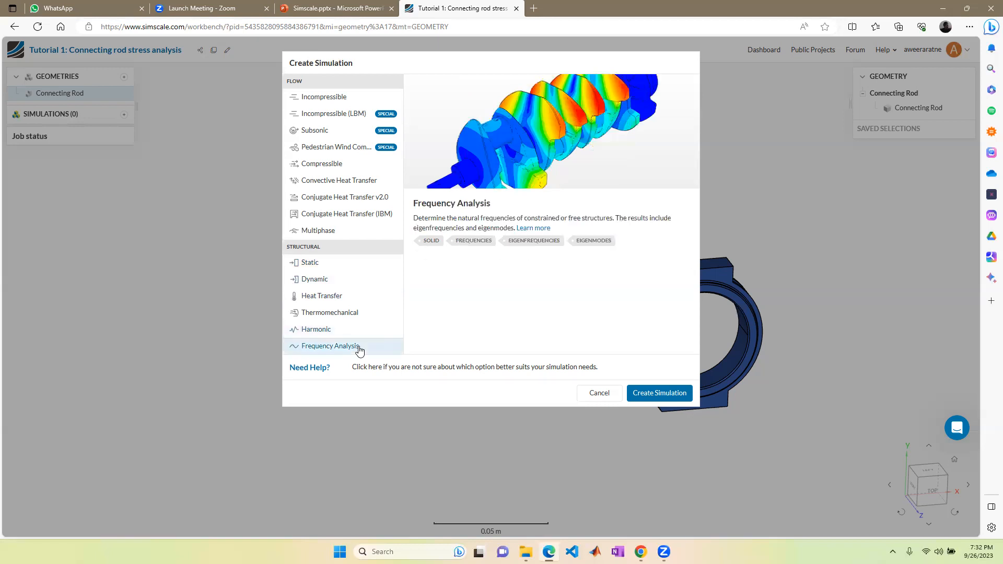
Step: Create a Static structural simulation for the connecting rod
left_click(343, 267)
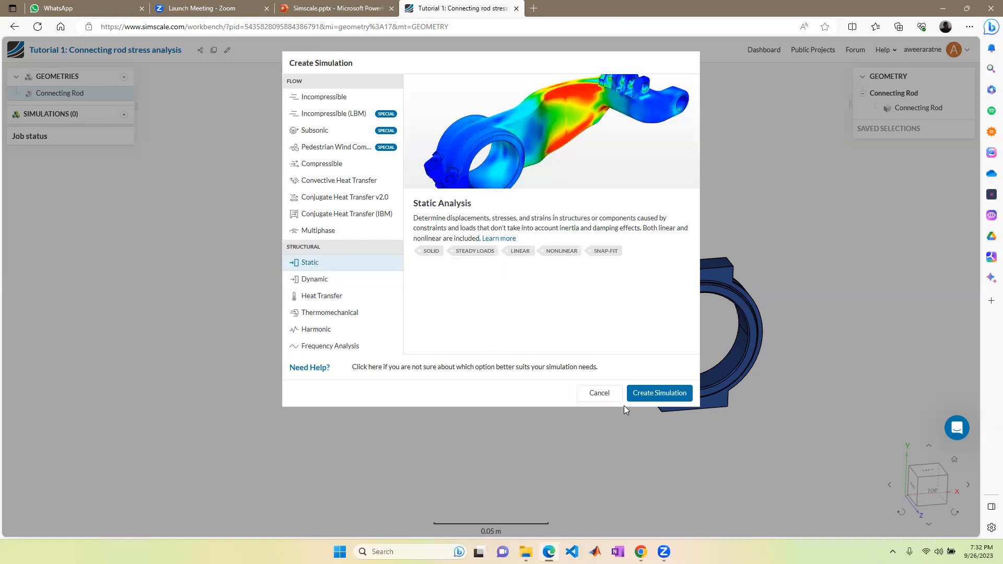
left_click(674, 394)
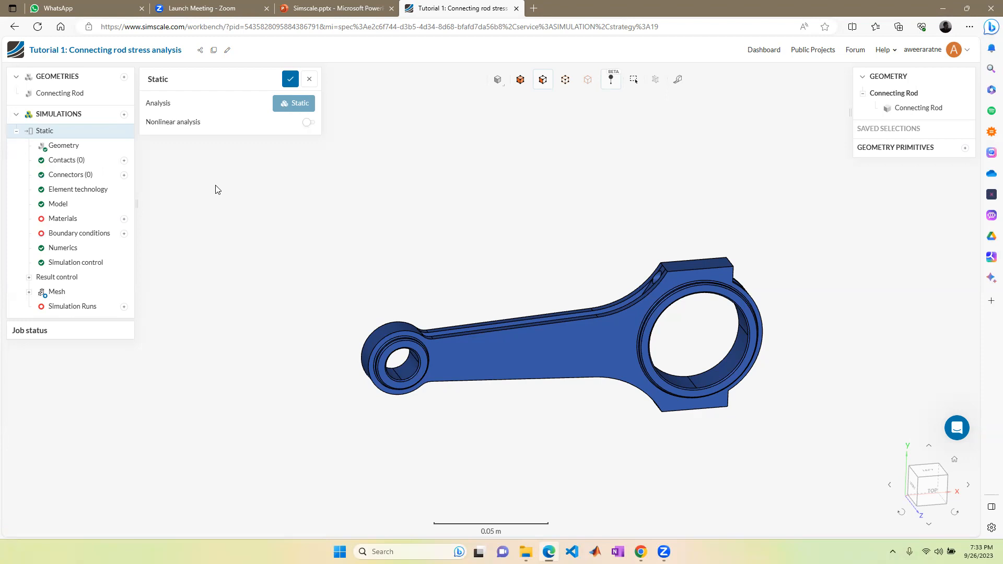
Step: Switch to the Simscale.pptx presentation and highlight "Defining boundary conditions" on the "Steps in a FEA study" slide, then clear the highlight
left_click(362, 10)
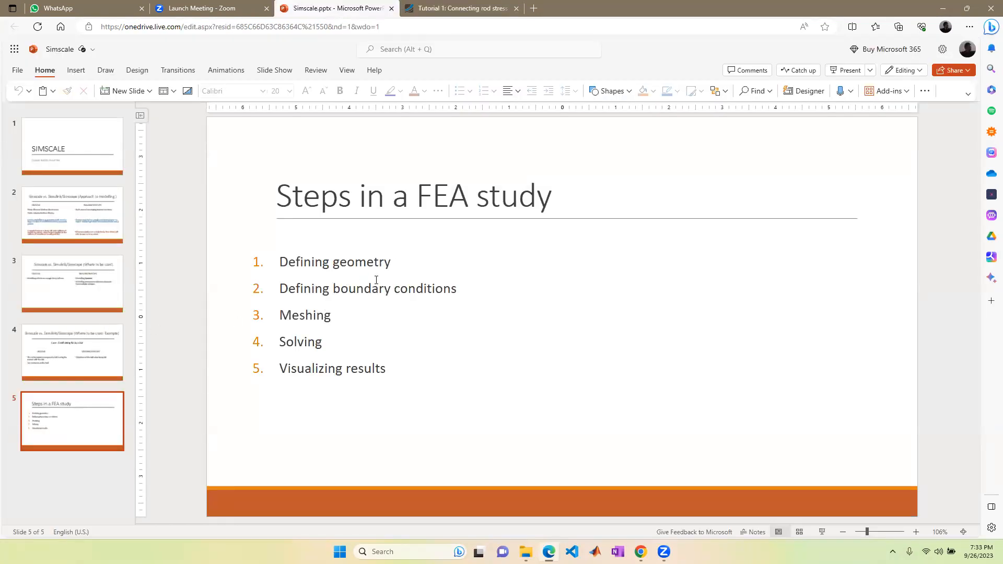
left_click_drag(283, 291, 456, 290)
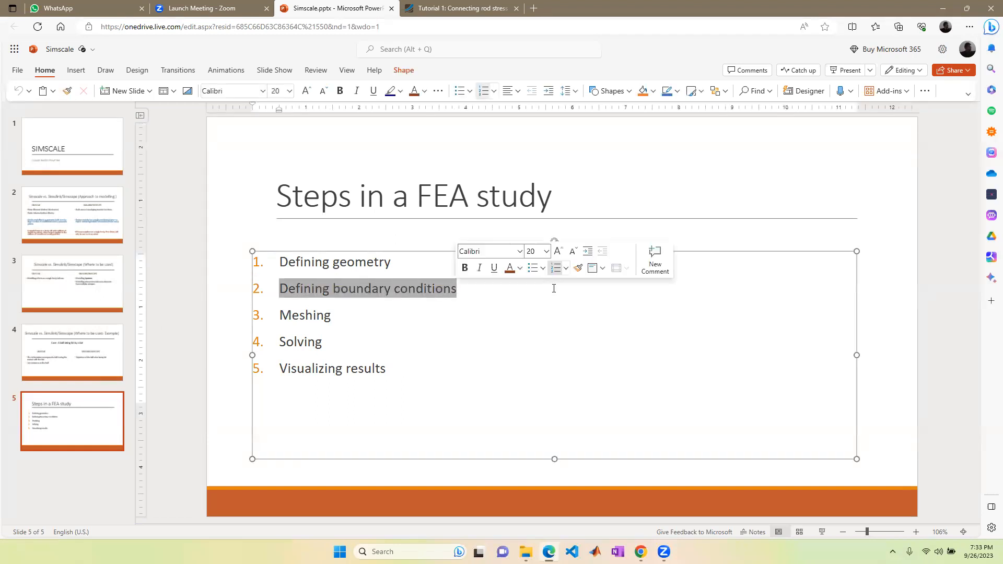
left_click(876, 202)
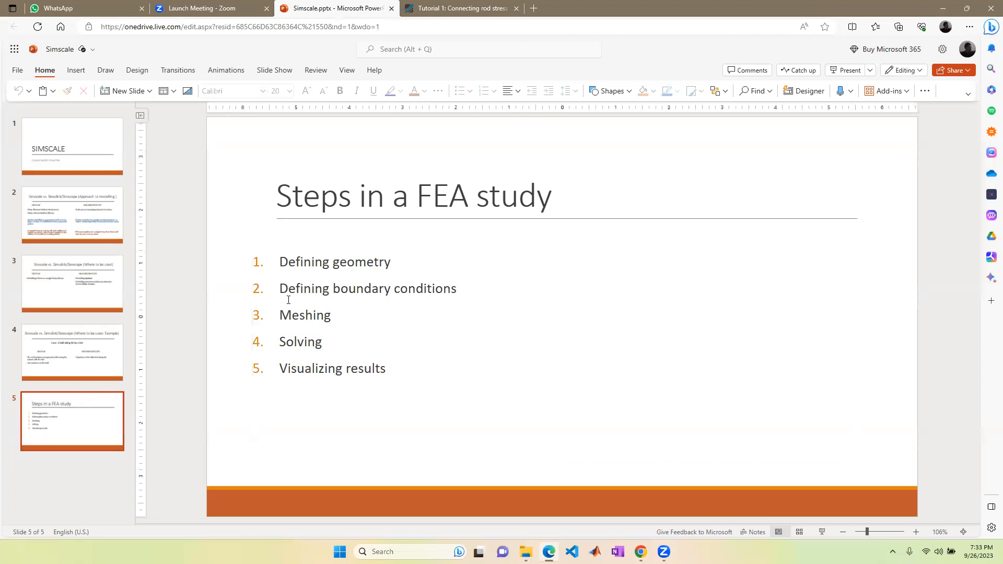
Step: Switch back to the SimScale project and review the contact creation options for the Static simulation without adding a contact
left_click(456, 5)
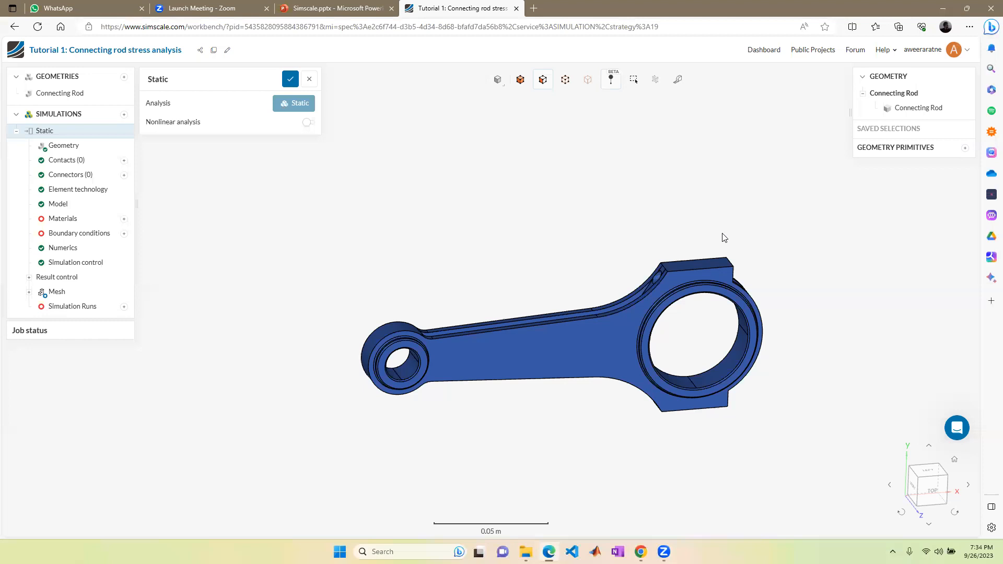
scroll(791, 329, "up", 1)
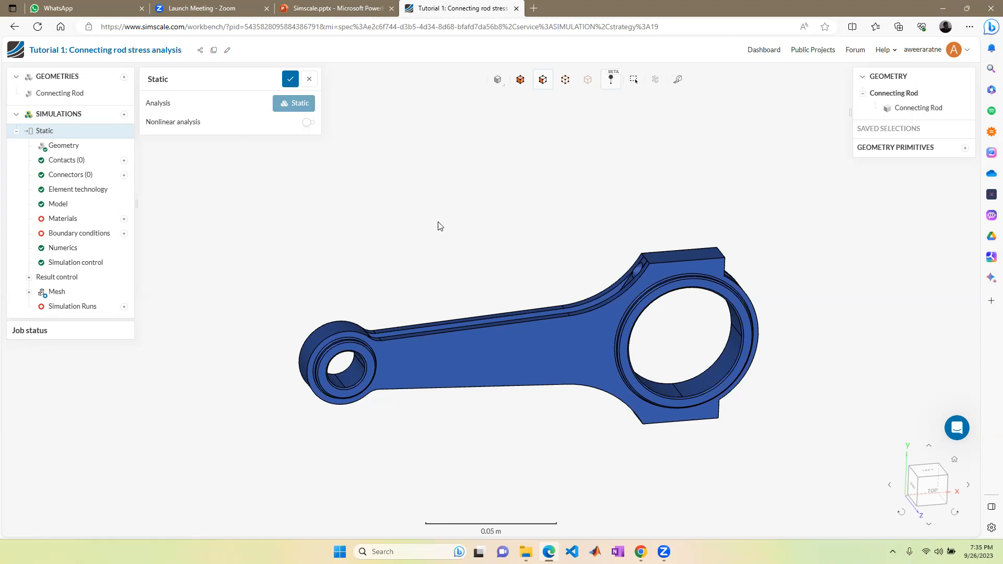
left_click(123, 162)
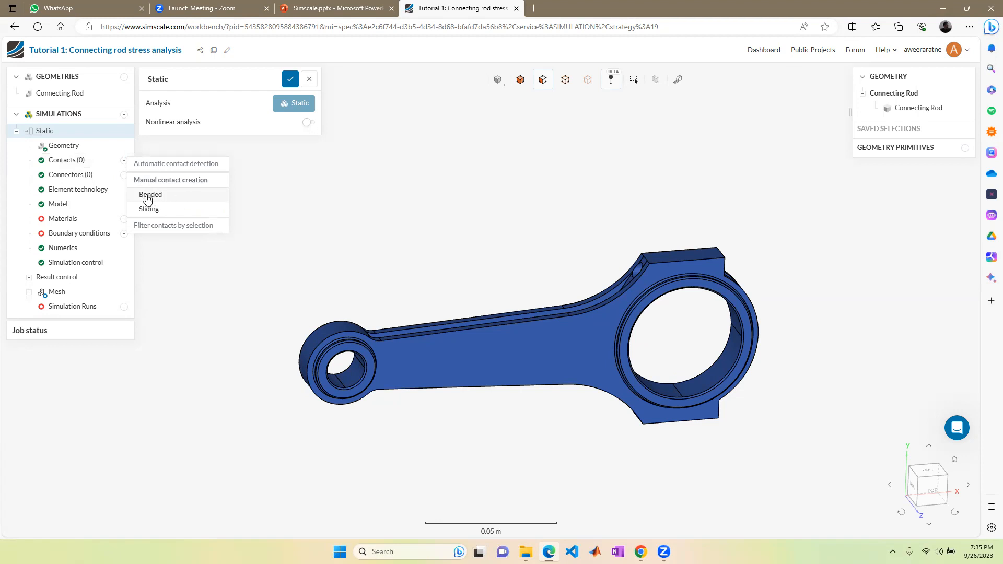
left_click(364, 214)
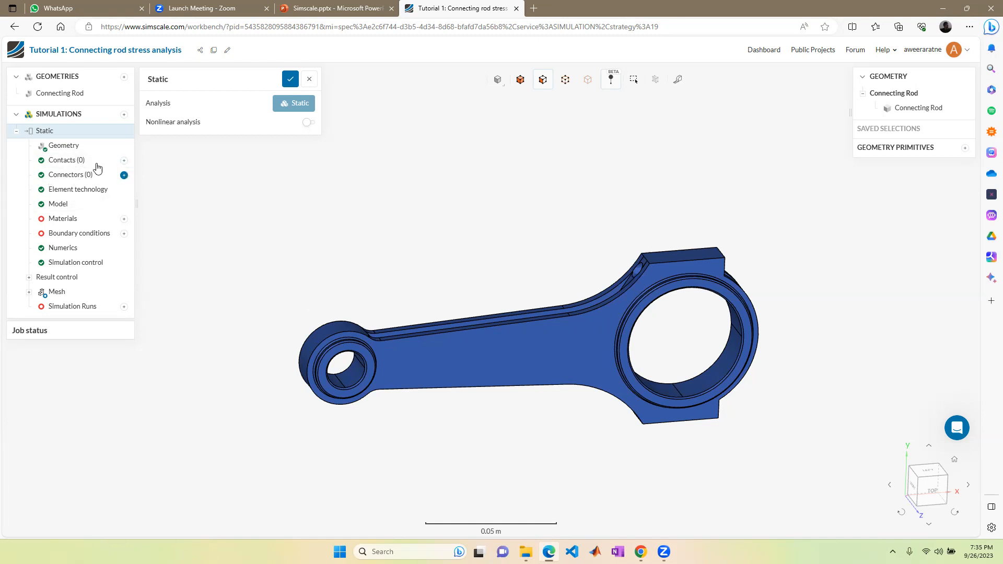
Step: Preview the Custom definition of the 3D element technology, including mechanical mesh order and reduced integration, and discard the change
left_click(77, 194)
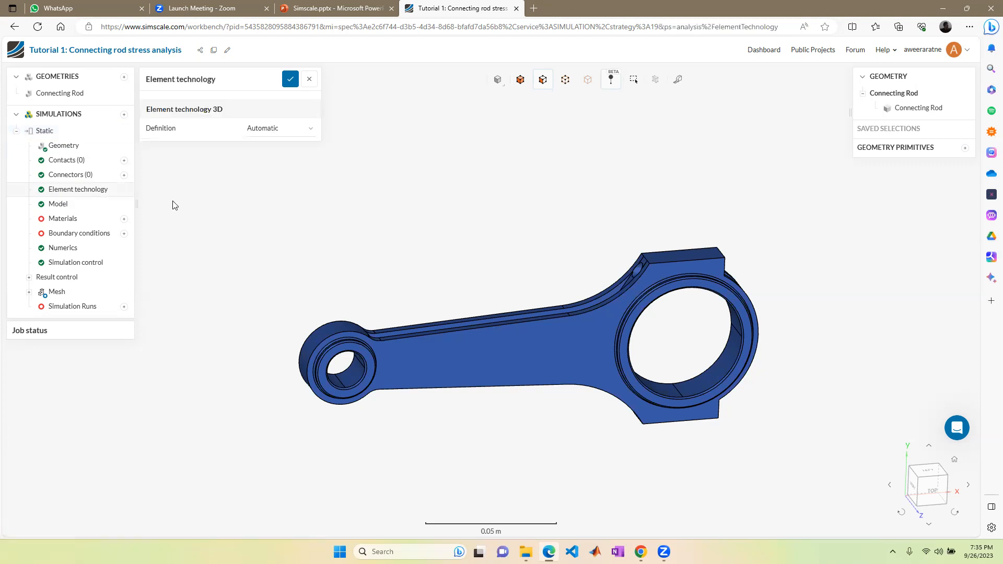
left_click(306, 131)
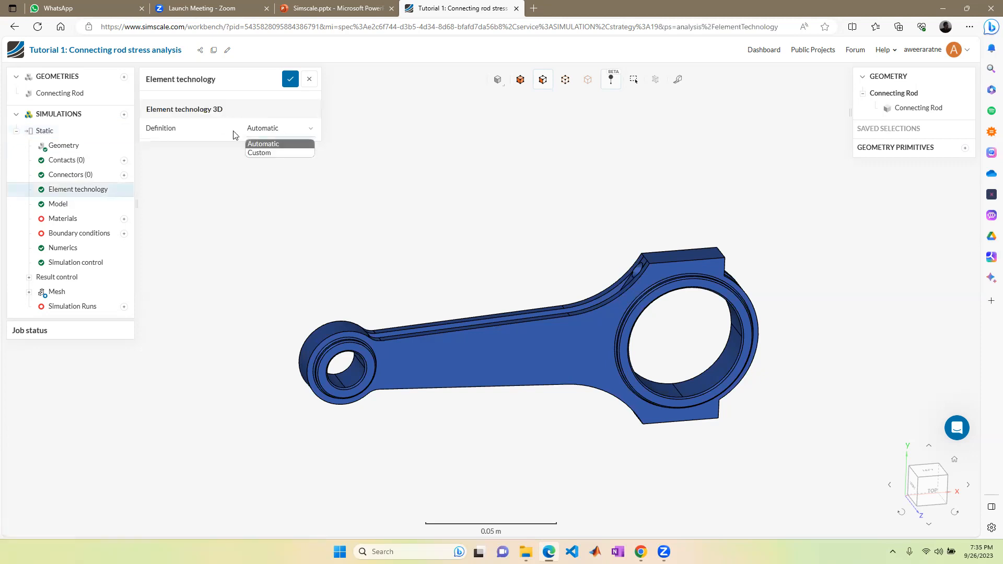
left_click(264, 151)
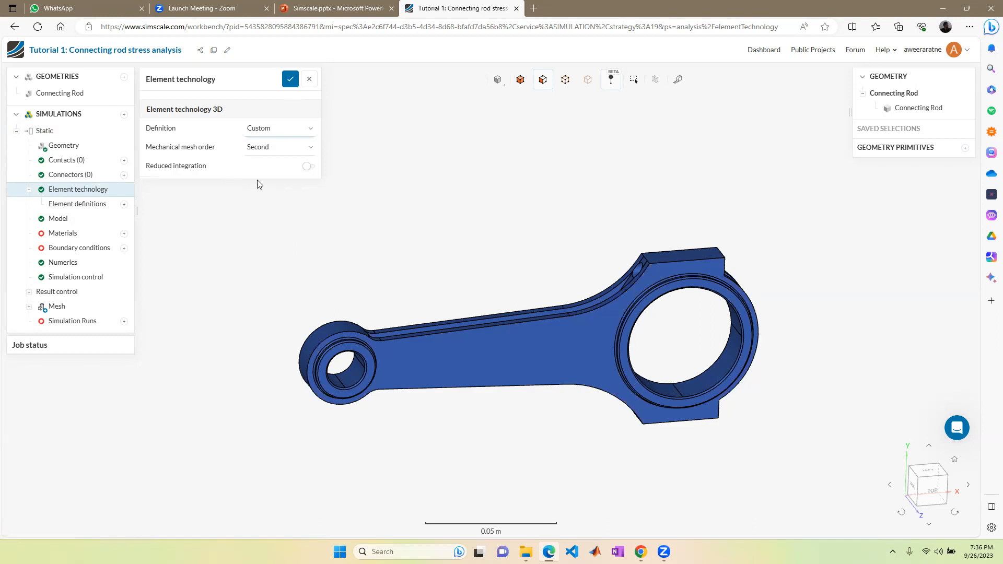
left_click(309, 79)
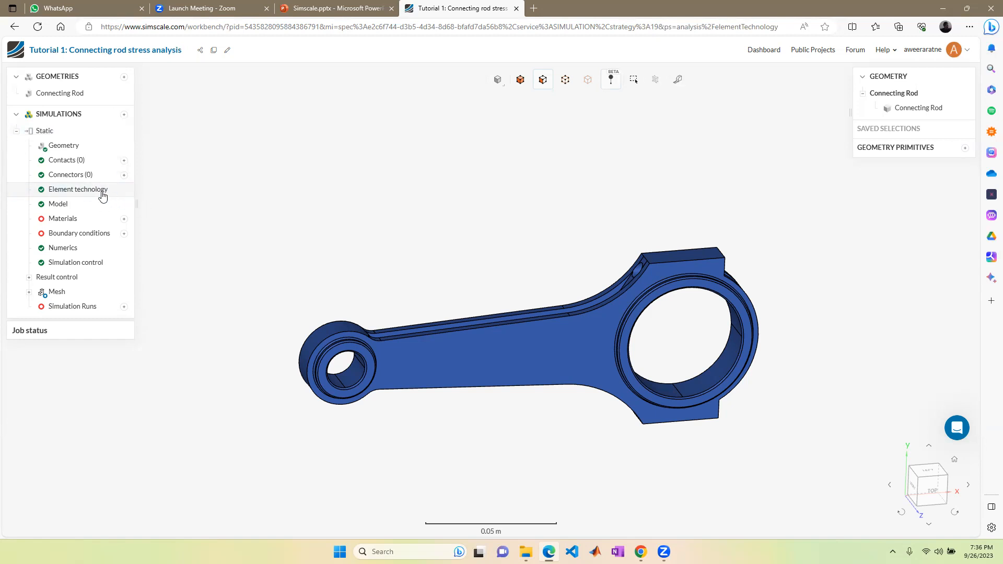
left_click(72, 191)
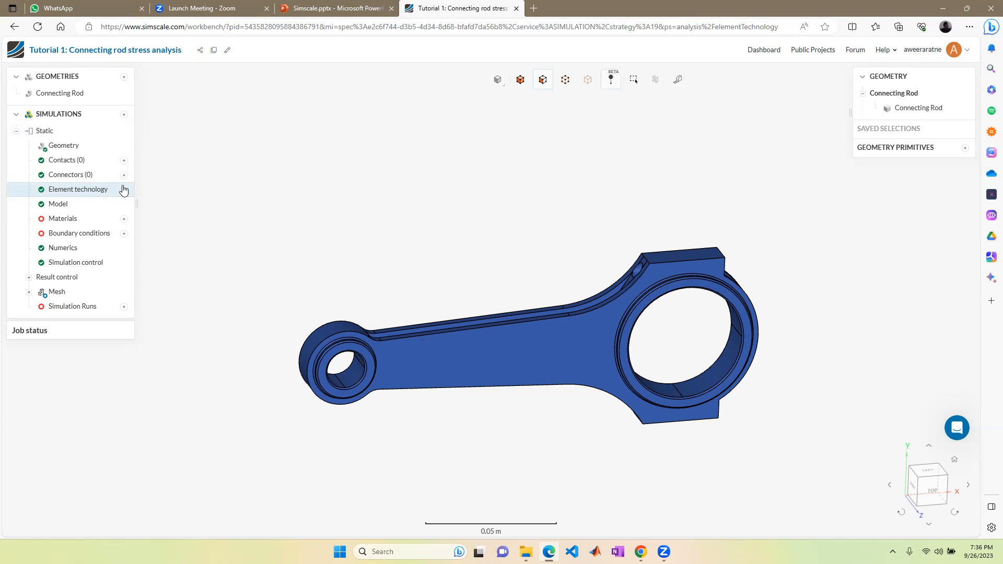
left_click(107, 191)
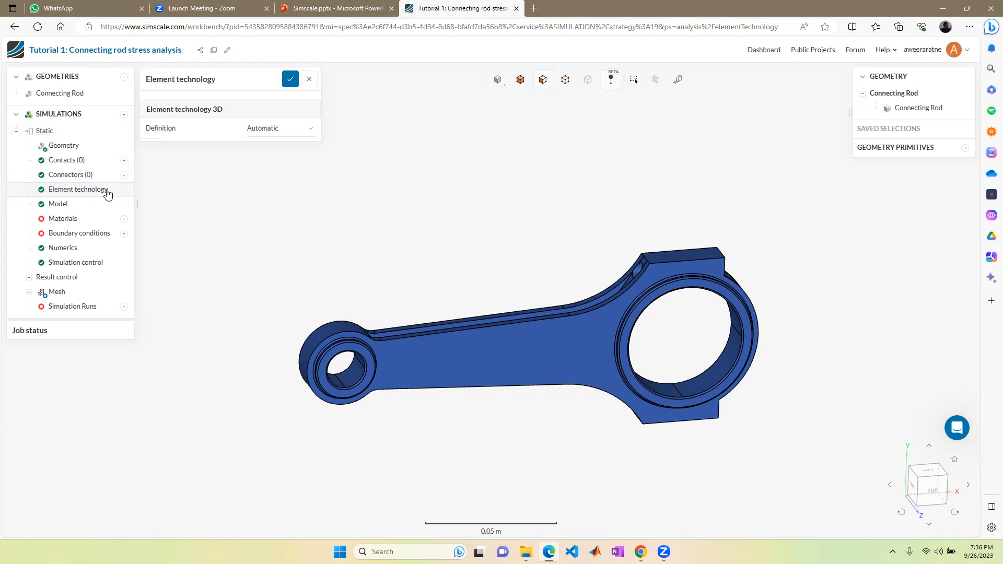
left_click(308, 132)
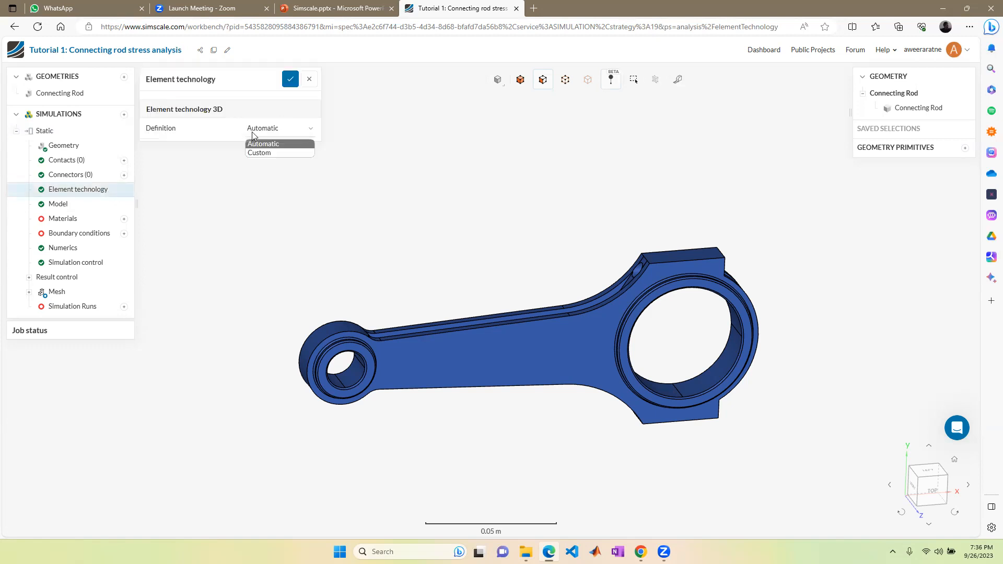
left_click(270, 154)
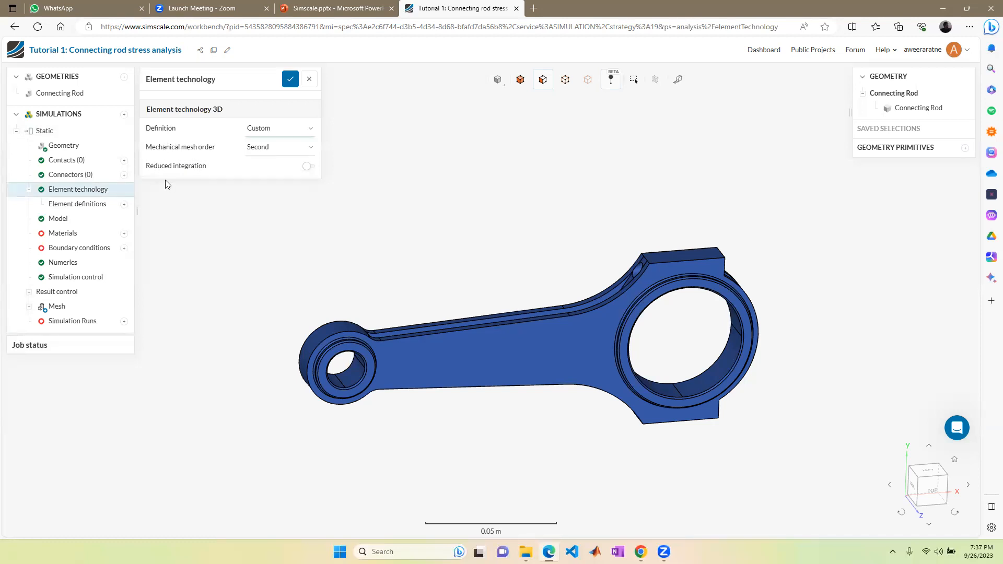
left_click(309, 79)
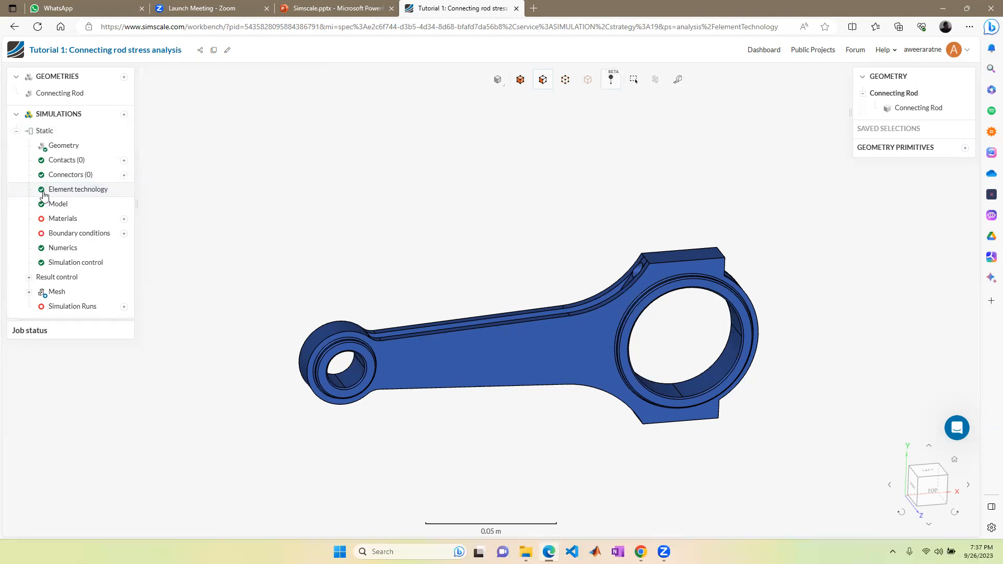
left_click(76, 191)
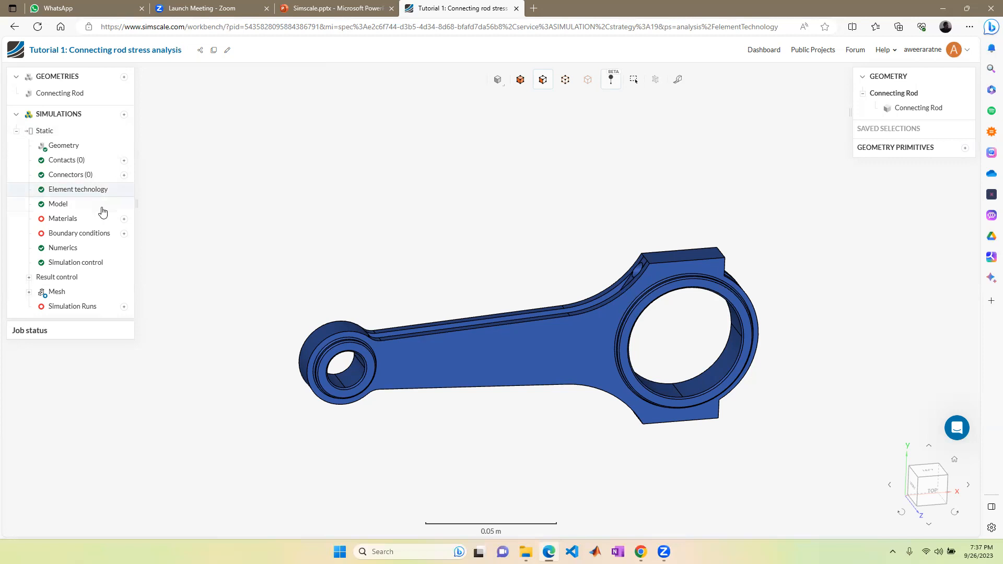
Step: Set the gravity magnitude in the simulation's Model settings to 10 m/s²
left_click(72, 205)
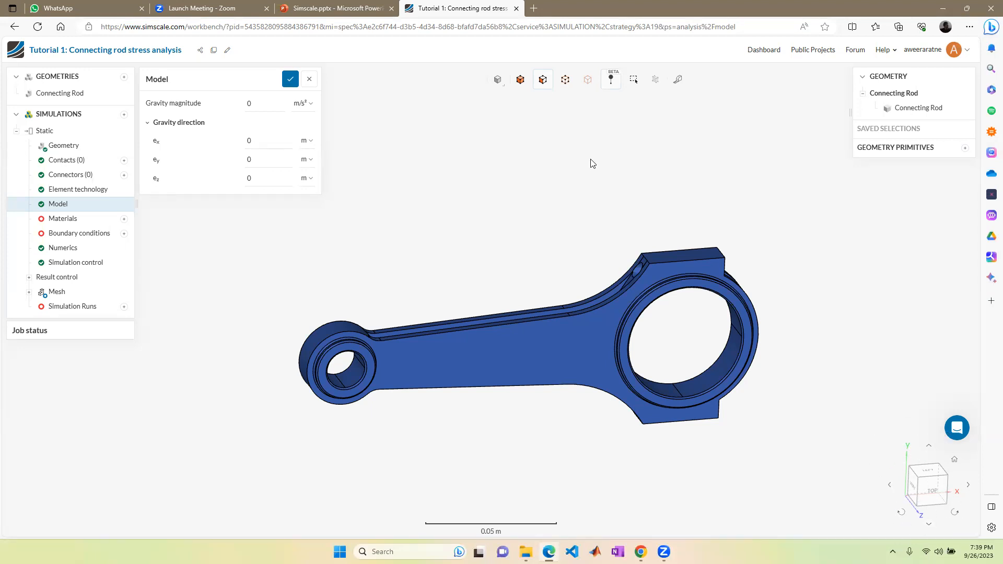
double_click(259, 105)
type("10")
Step: Check the connecting rod's orientation against the axes, set the gravity direction's y component to -1, and confirm the Model settings
double_click(276, 160)
left_click_drag(821, 450, 499, 360)
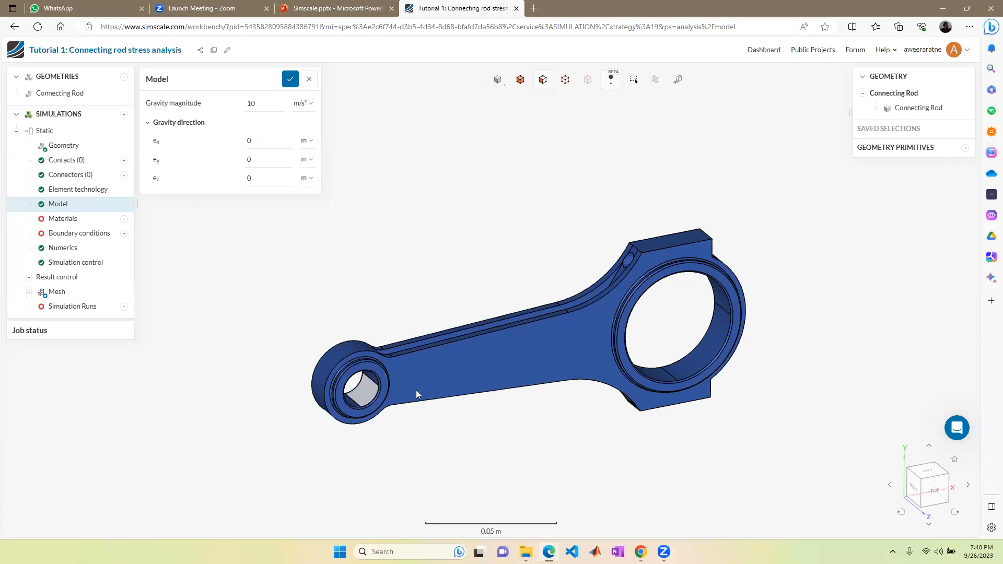
right_click_drag(848, 440, 842, 429)
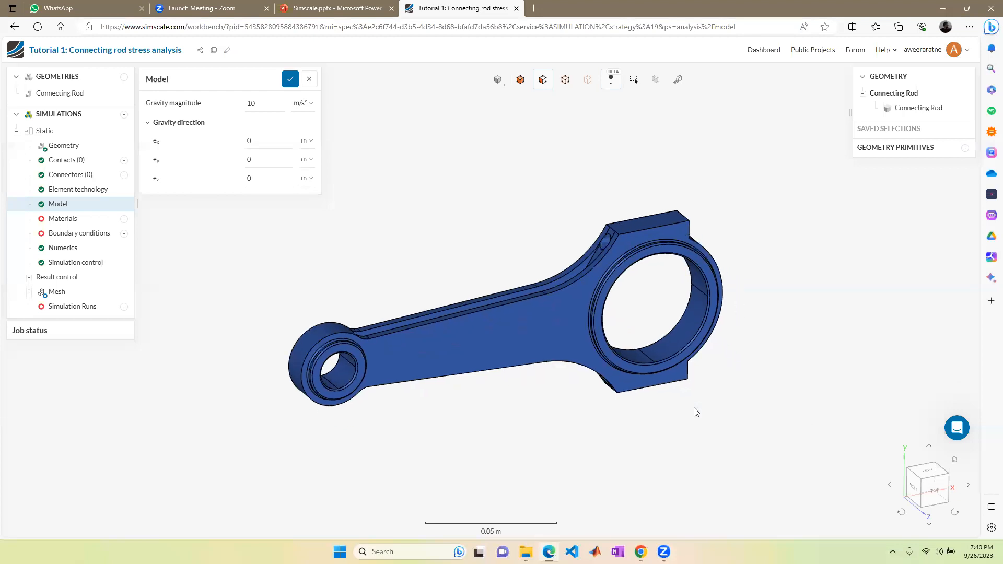
mouse_move(592, 393)
left_mouse_down()
mouse_move(572, 377)
mouse_move(608, 404)
left_mouse_up()
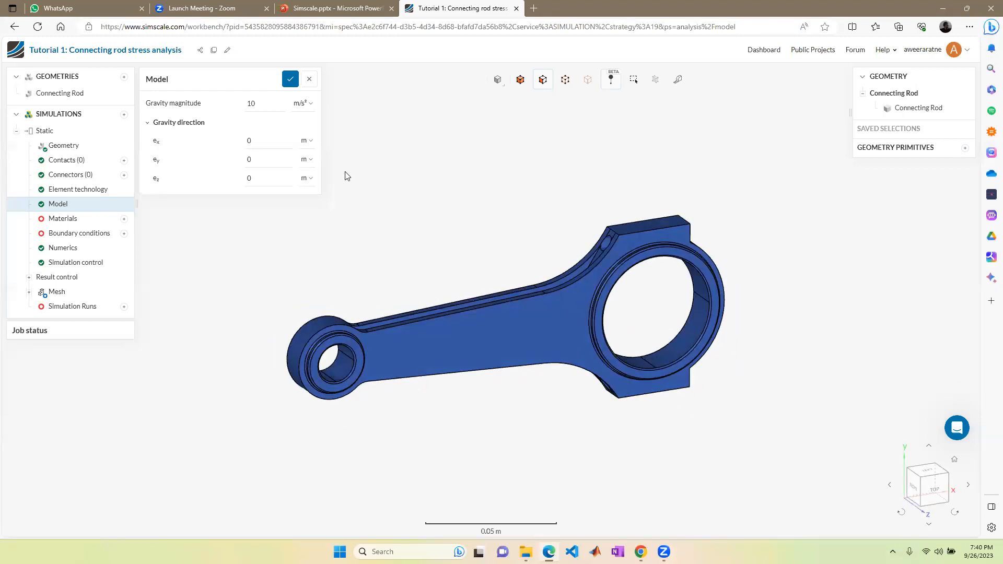
left_click(938, 495)
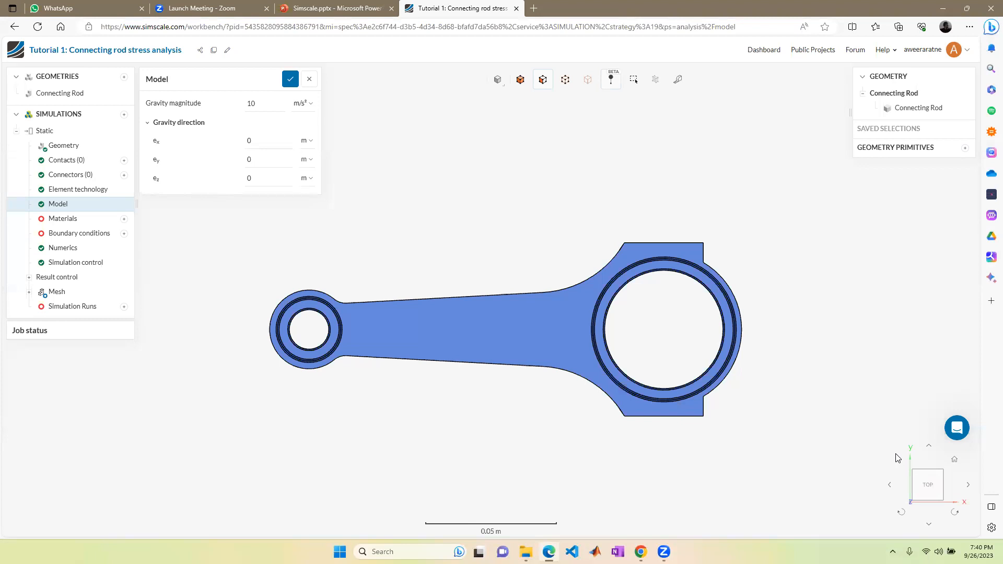
right_click_drag(849, 379, 867, 426)
right_click_drag(823, 398, 822, 313)
left_click_drag(885, 430, 921, 475)
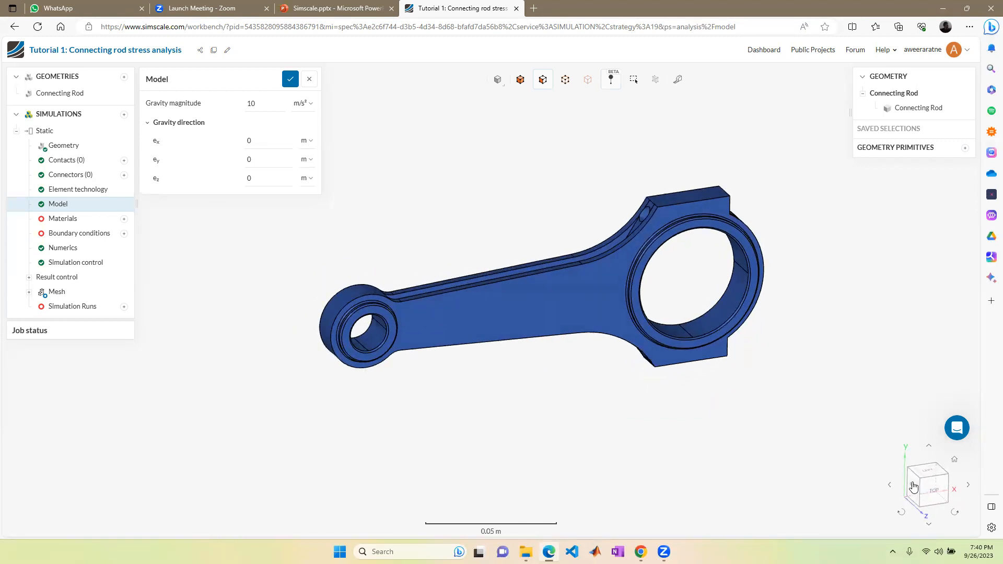
left_click(937, 494)
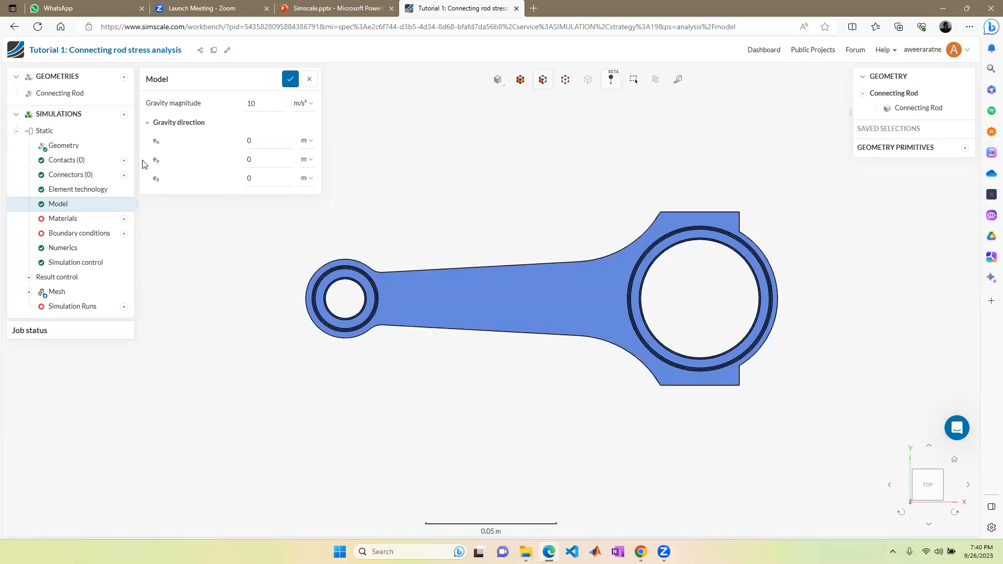
double_click(253, 161)
left_click_drag(883, 388, 883, 428)
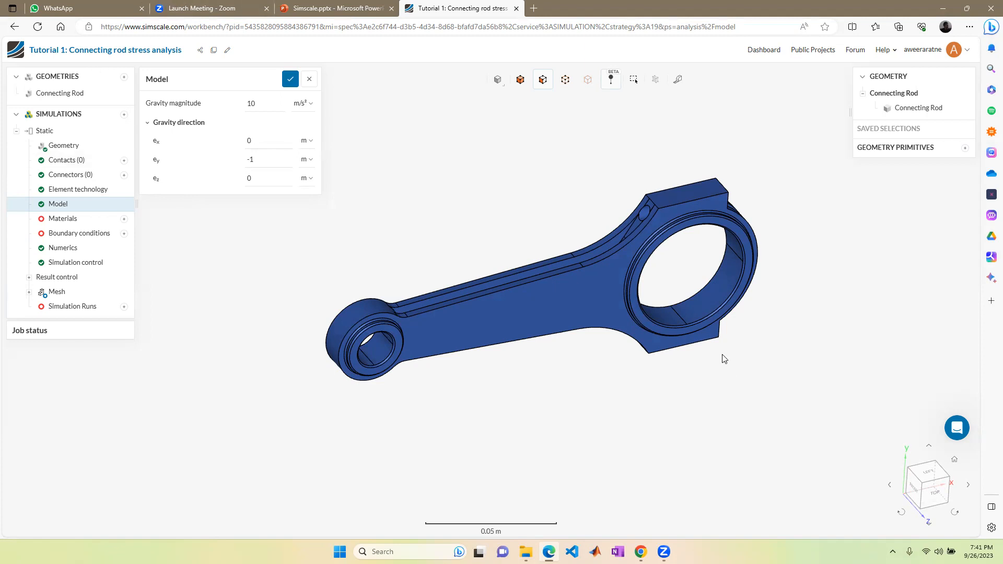
left_click(938, 501)
left_click(938, 503)
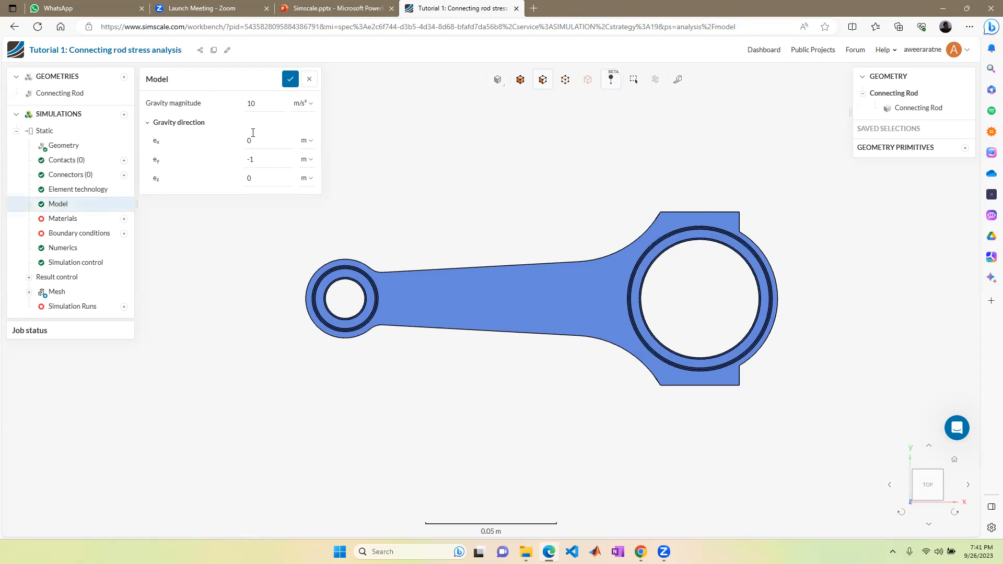
left_click(289, 81)
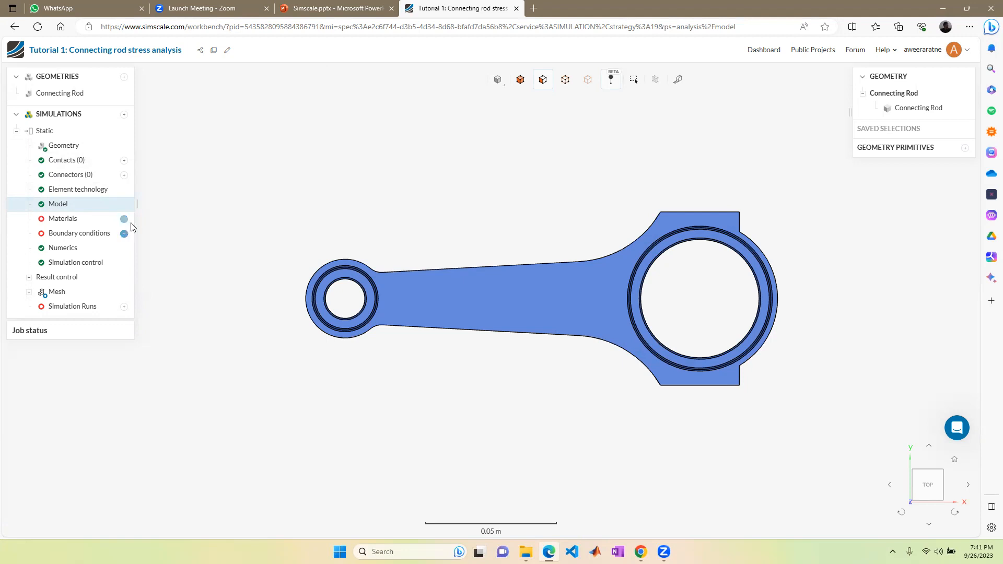
Step: Start a material assignment for the Static simulation and select Steel from the default materials
left_click_drag(571, 419, 569, 277)
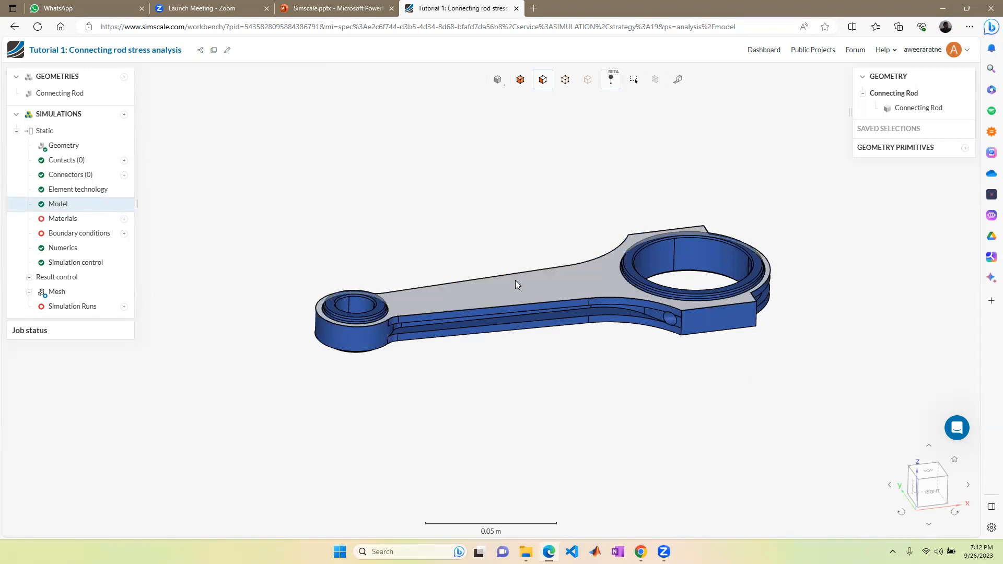
left_click(124, 219)
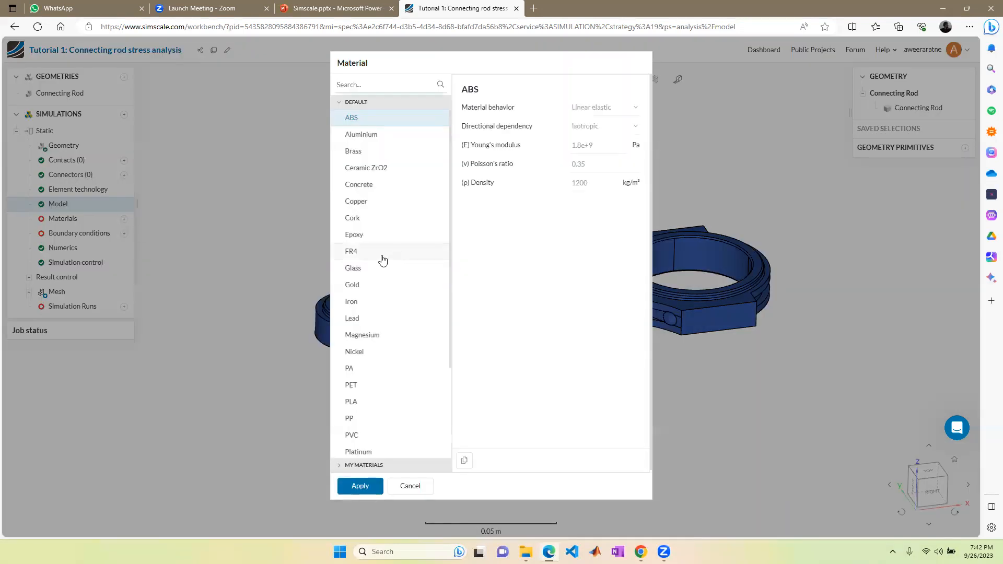
scroll(433, 238, "down", 3)
scroll(432, 236, "up", 3)
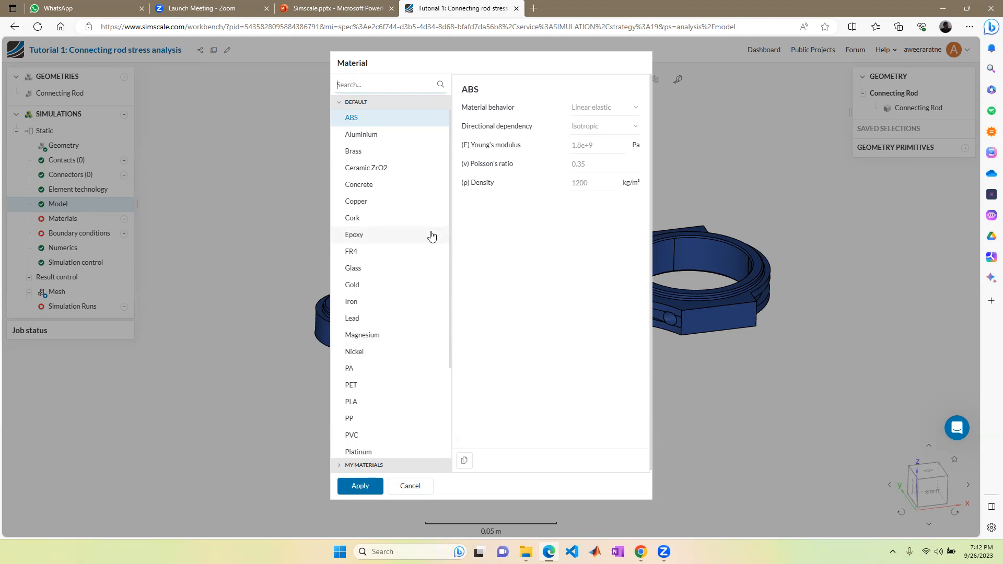
scroll(418, 235, "down", 3)
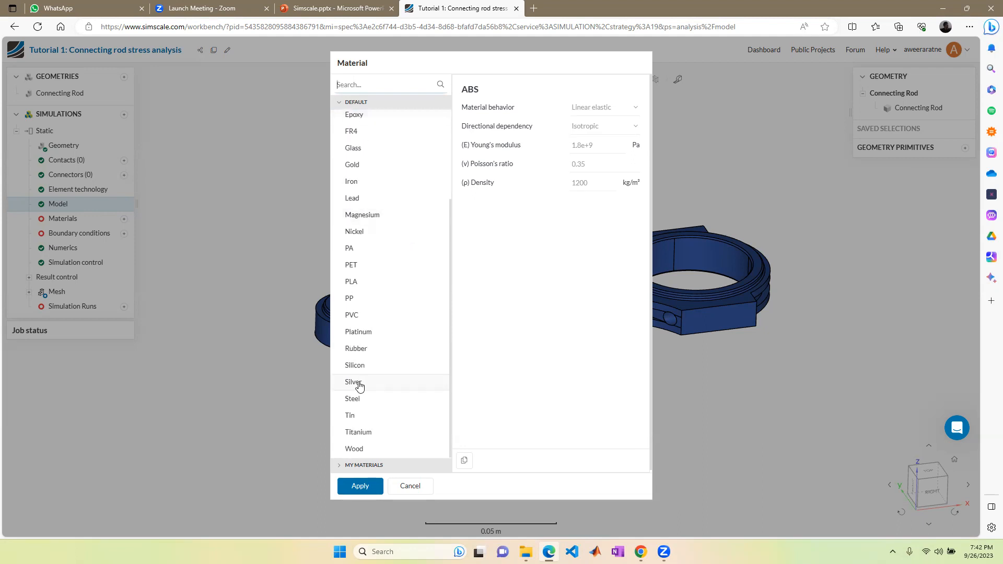
scroll(387, 374, "up", 3)
left_click_drag(425, 68, 364, 73)
left_click(533, 68)
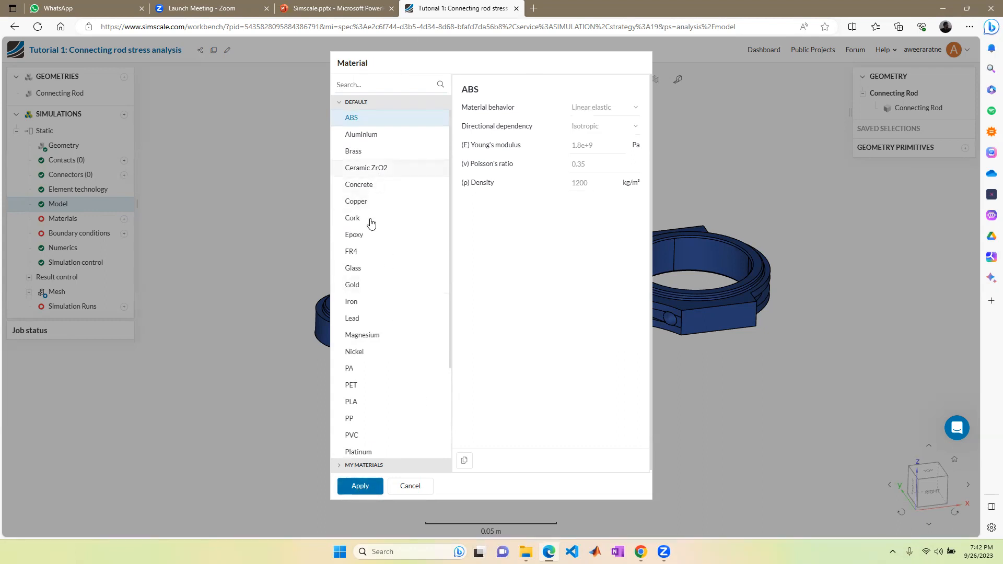
scroll(367, 291, "down", 3)
left_click(386, 400)
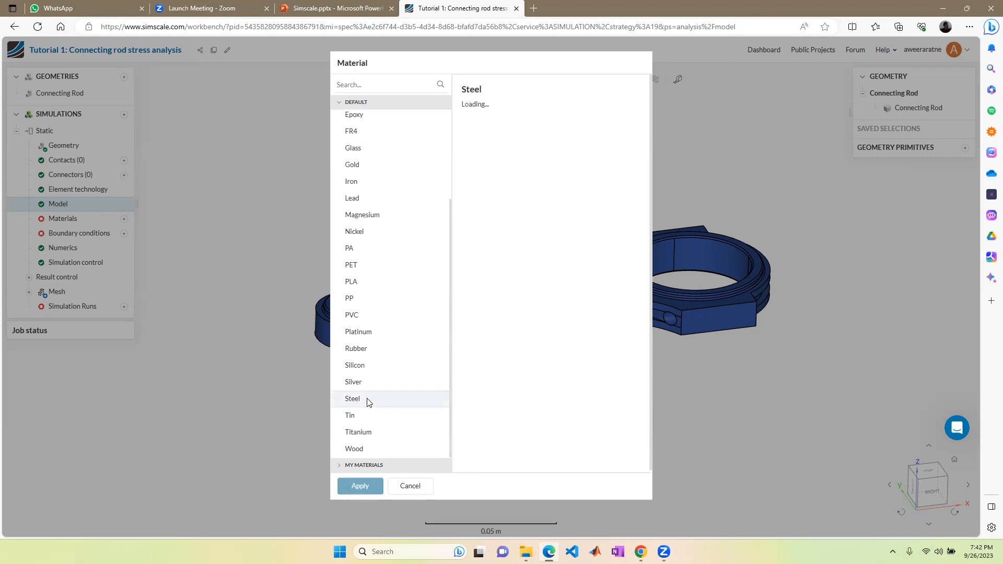
Step: Look through the full list of default materials while keeping Steel selected
scroll(381, 331, "up", 3)
scroll(381, 340, "down", 3)
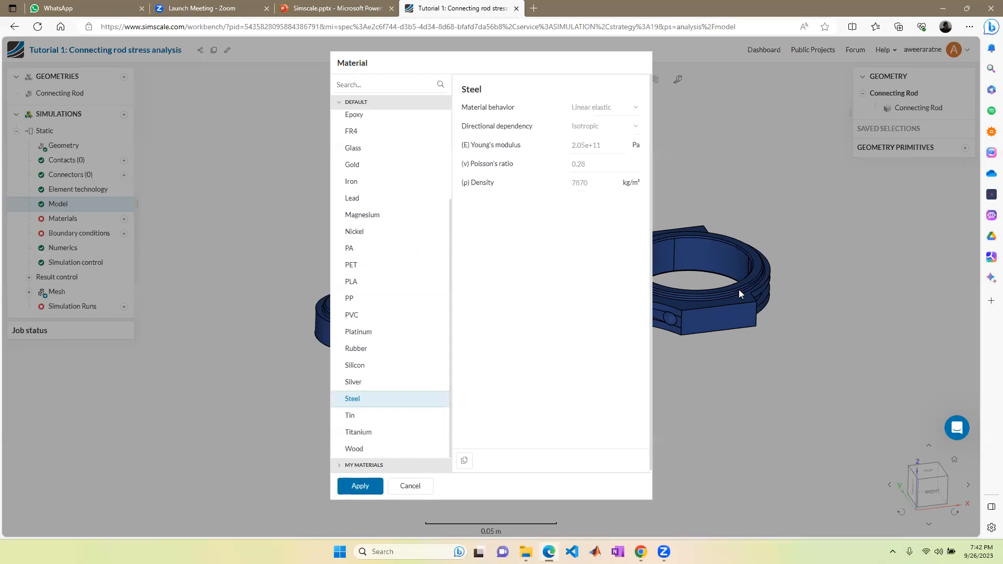
scroll(376, 176, "up", 3)
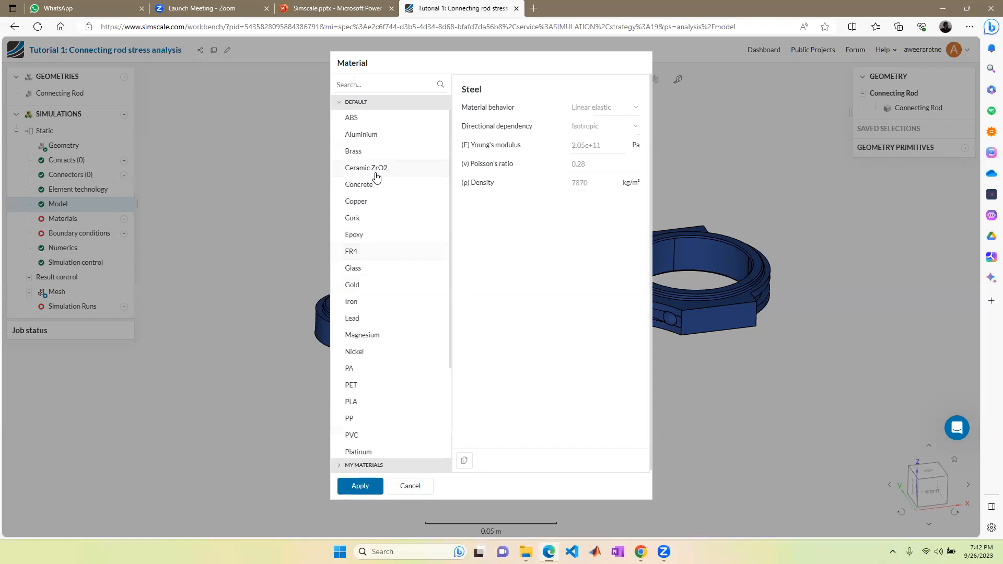
scroll(395, 128, "down", 2)
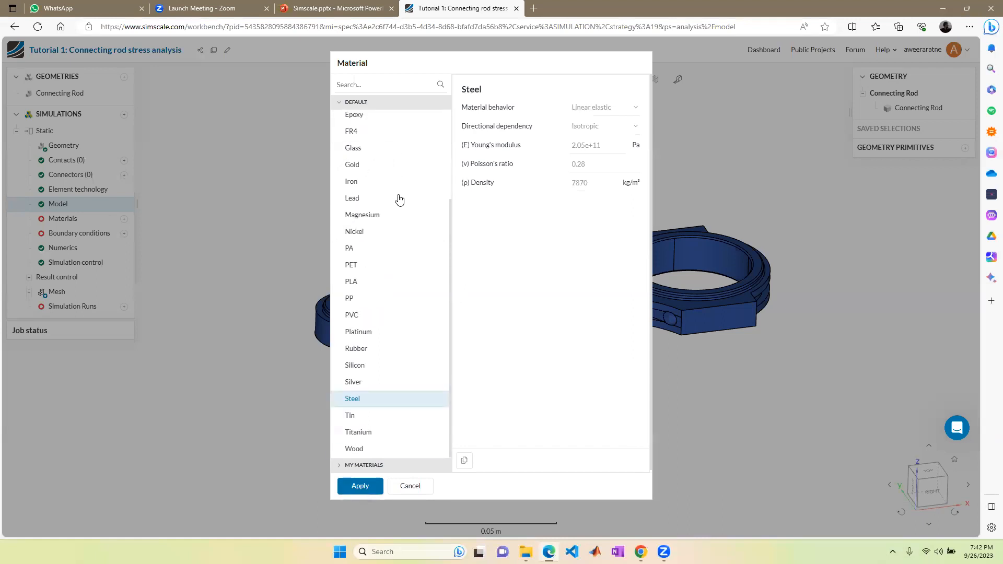
scroll(400, 197, "up", 2)
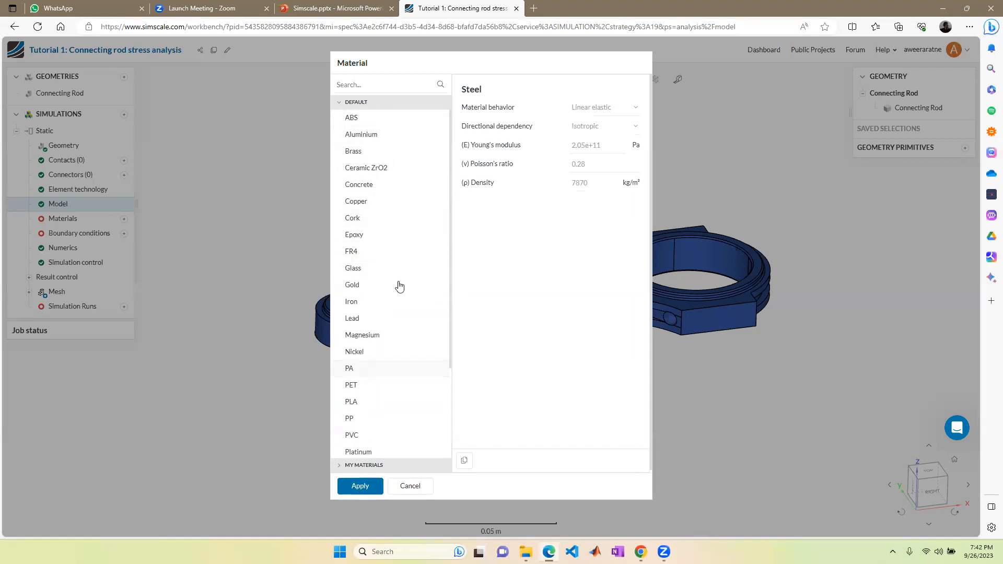
scroll(399, 291, "down", 3)
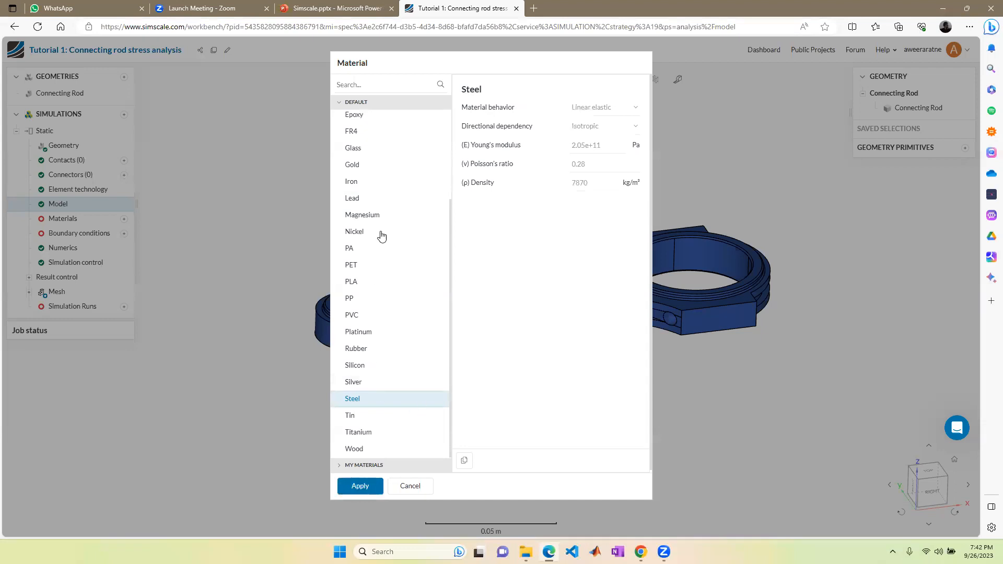
Step: Apply Steel from the default materials to the connecting rod
scroll(387, 201, "up", 3)
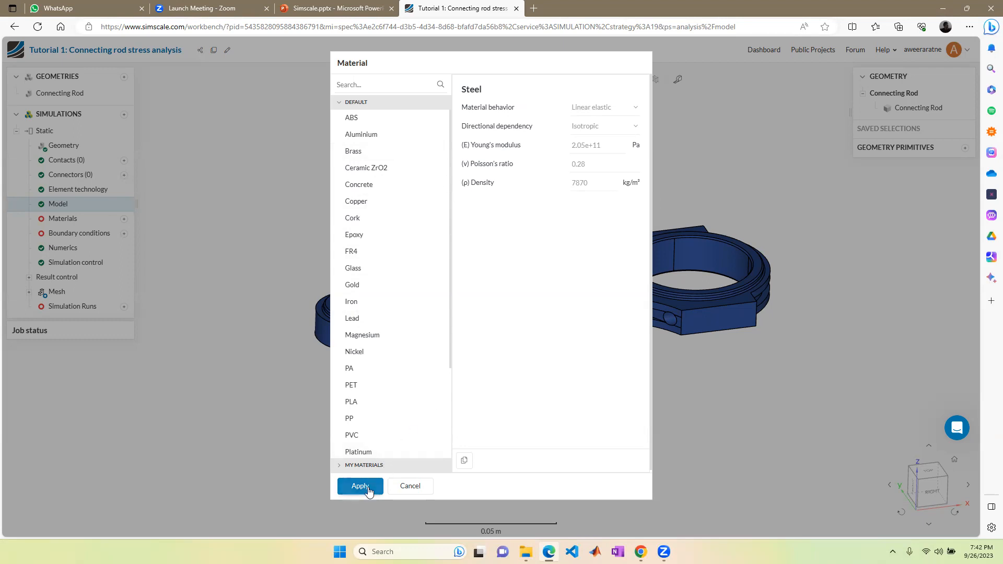
scroll(408, 238, "down", 2)
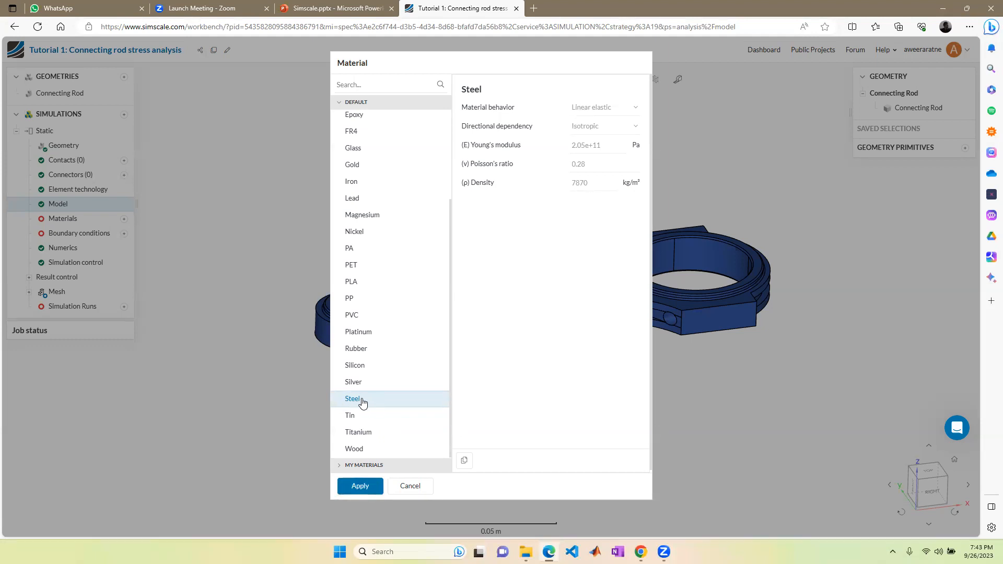
left_click(368, 494)
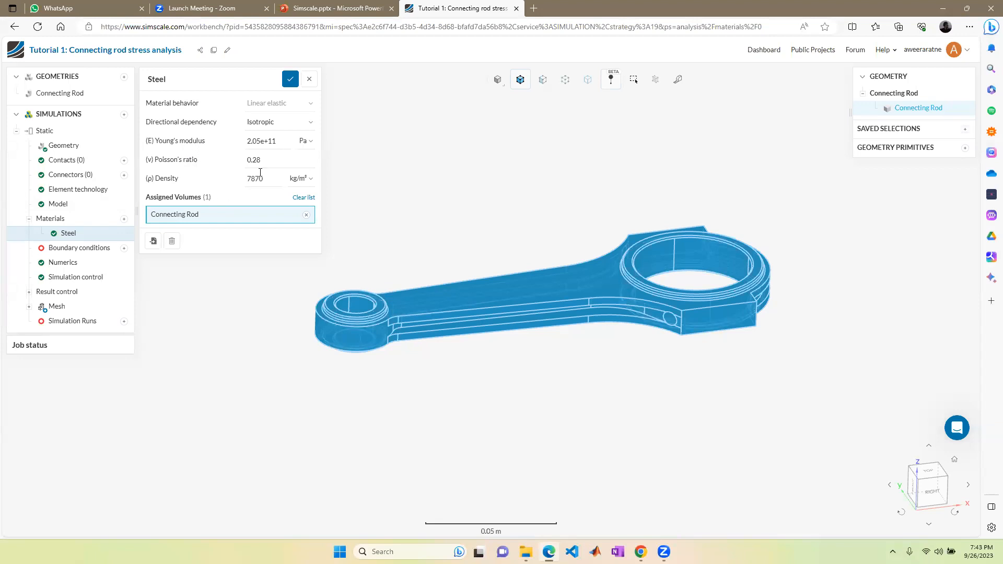
Step: Review the steel's directional dependency options and Poisson's ratio, keep Isotropic, and confirm the material
left_click(290, 126)
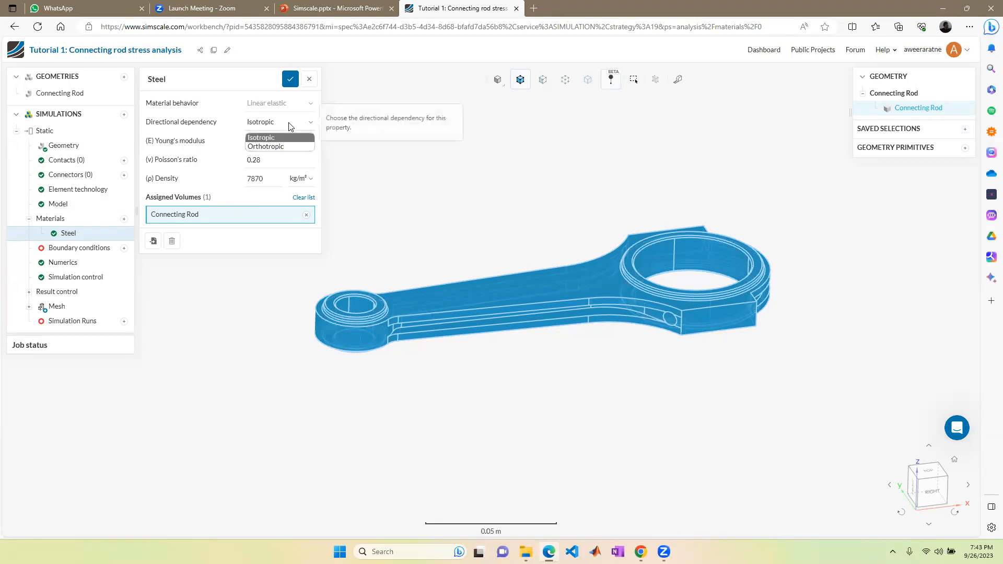
left_click(193, 122)
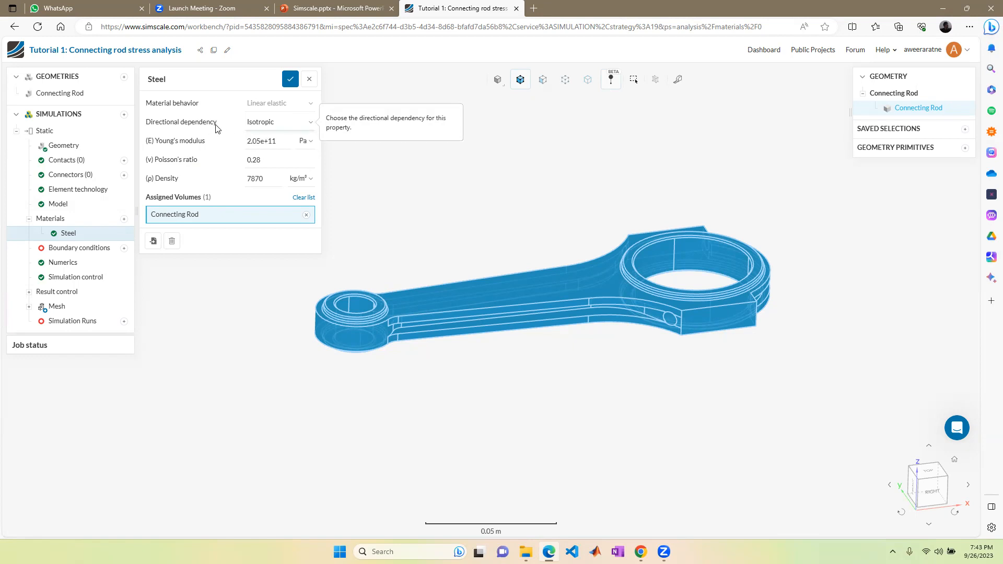
left_click(280, 124)
left_click(221, 90)
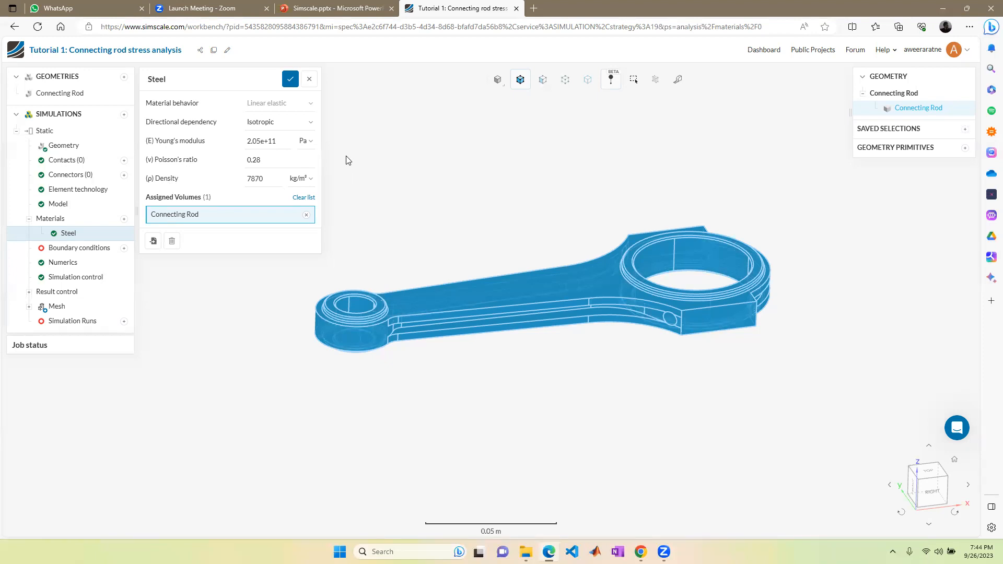
left_click(265, 162)
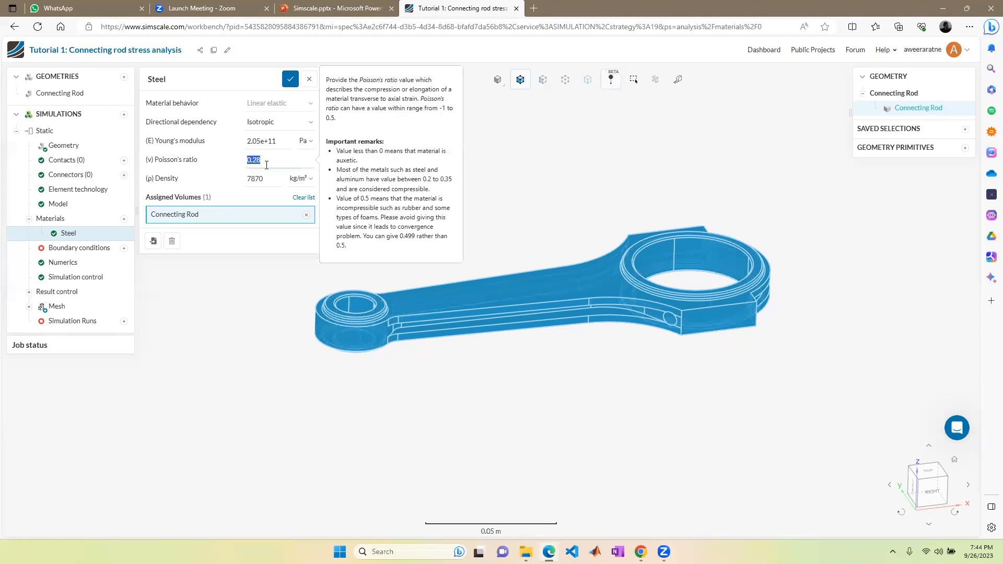
left_click(170, 79)
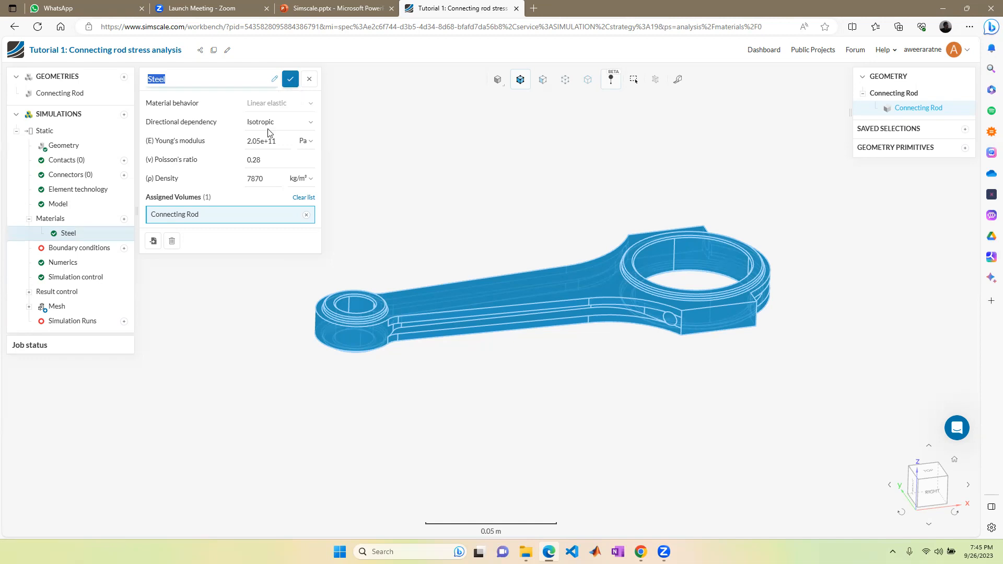
left_click(182, 81)
left_click(290, 80)
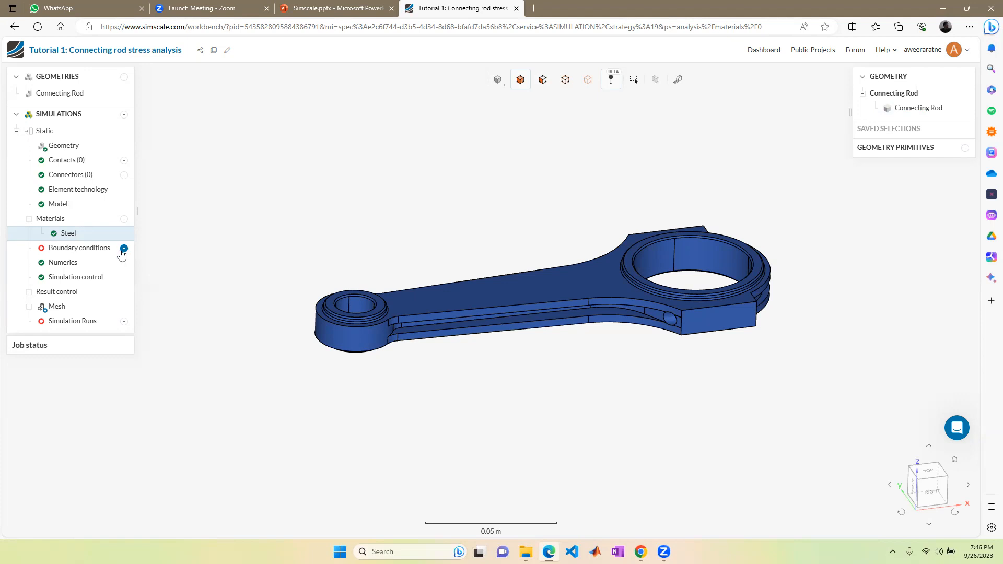
Step: Inspect the connecting rod from several angles and switch the selection mode from volumes to faces
left_click_drag(612, 227, 627, 363)
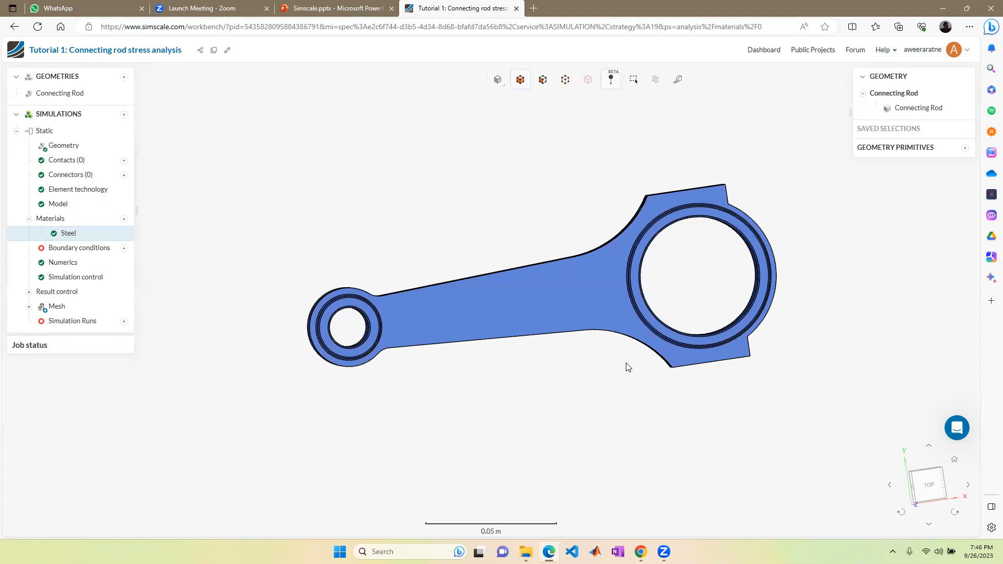
left_click_drag(431, 222, 491, 269)
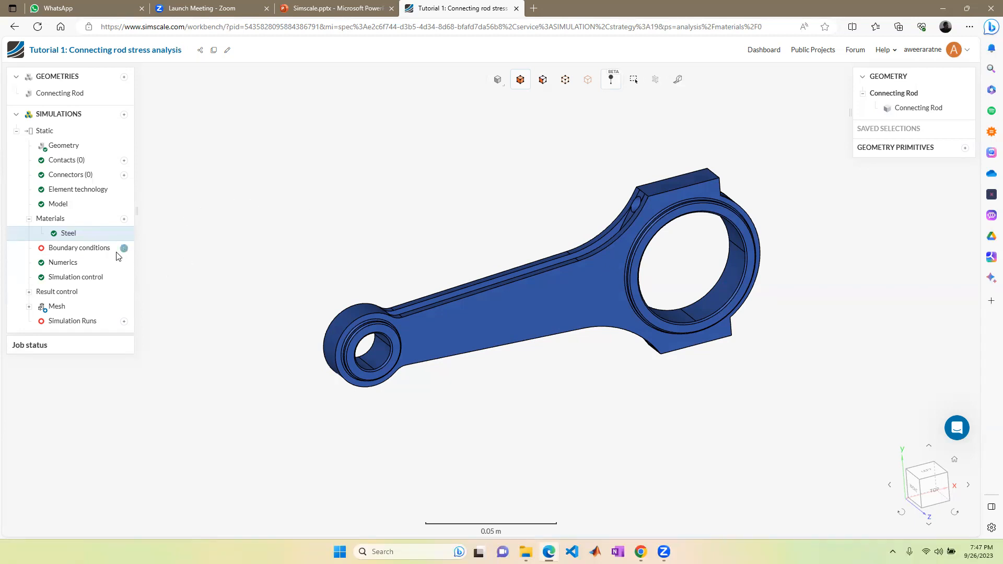
left_click(510, 316)
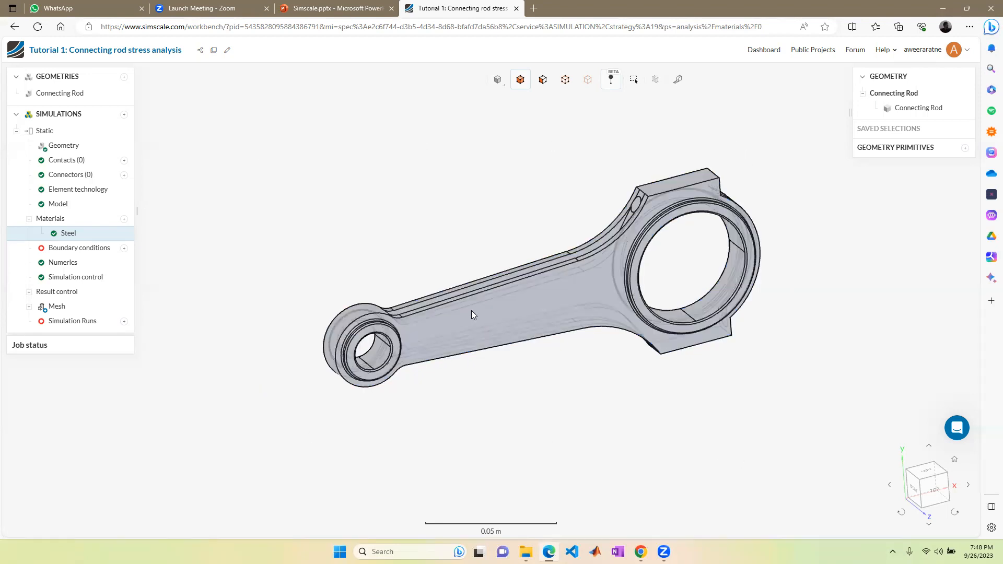
left_click(715, 302)
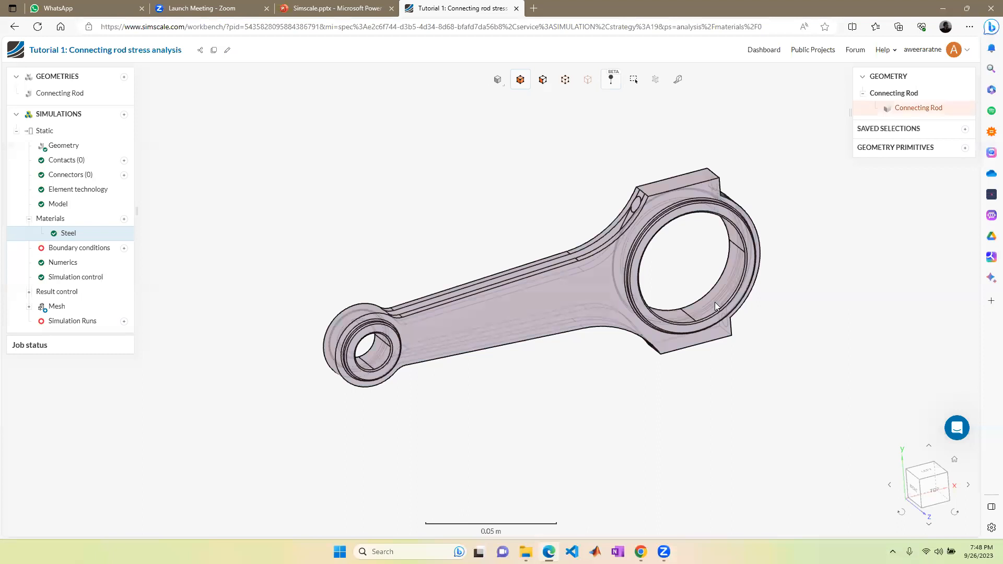
left_click(650, 322)
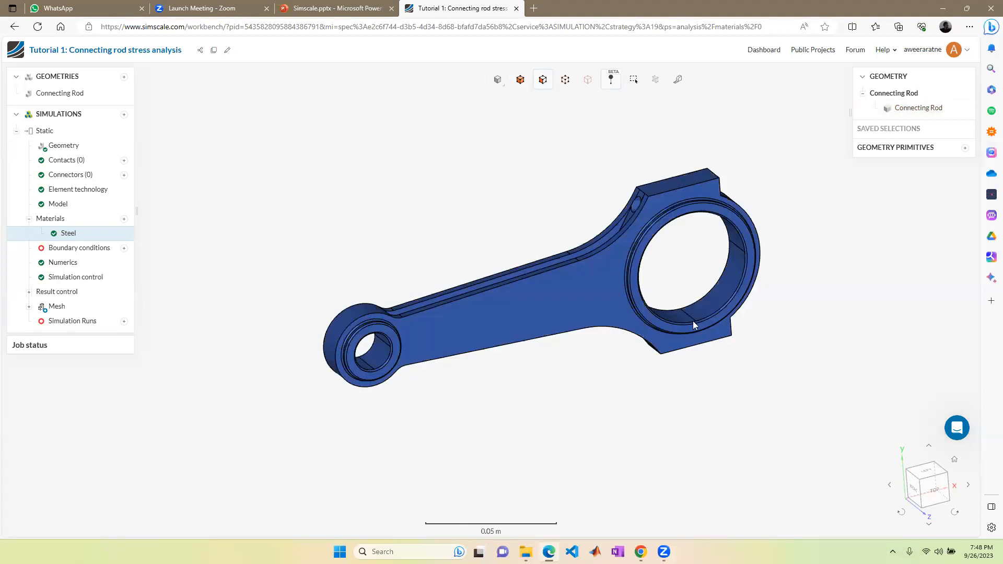
Step: Select the four inner faces of the connecting rod's large bore
left_click(718, 294)
right_click_drag(693, 272, 674, 210)
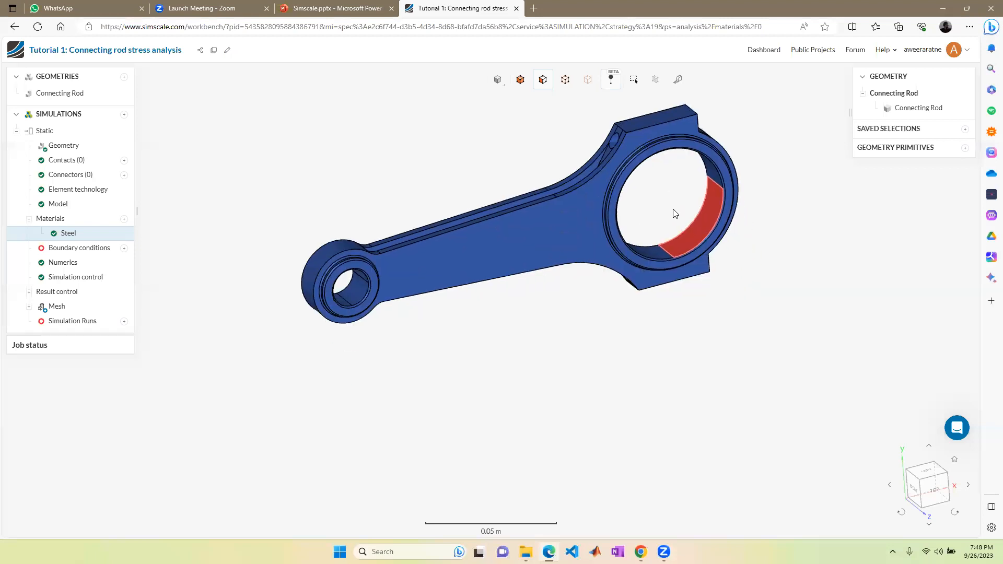
scroll(673, 213, "down", 5)
scroll(668, 211, "up", 4)
left_click_drag(658, 211, 660, 147)
scroll(670, 143, "up", 4)
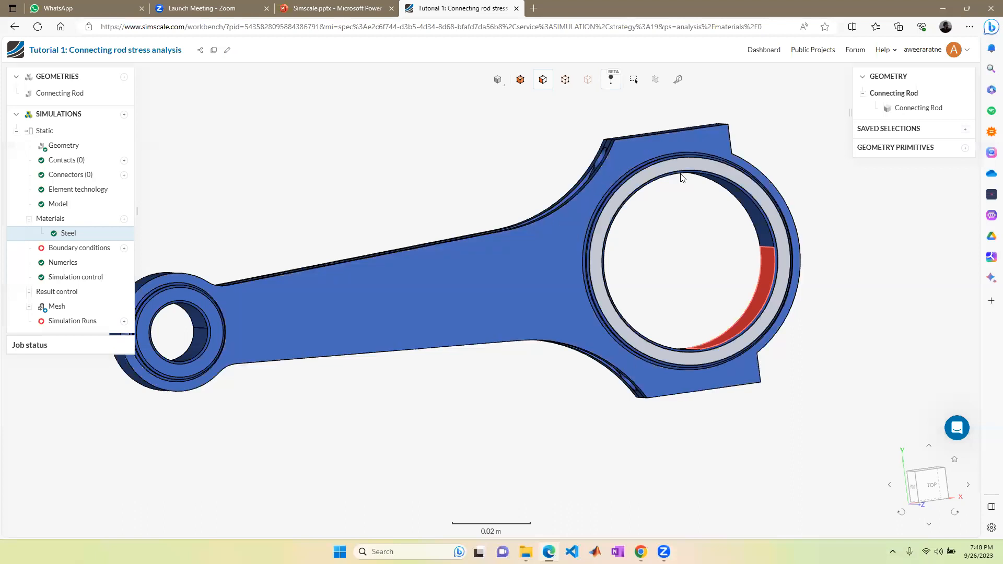
scroll(682, 180, "down", 4)
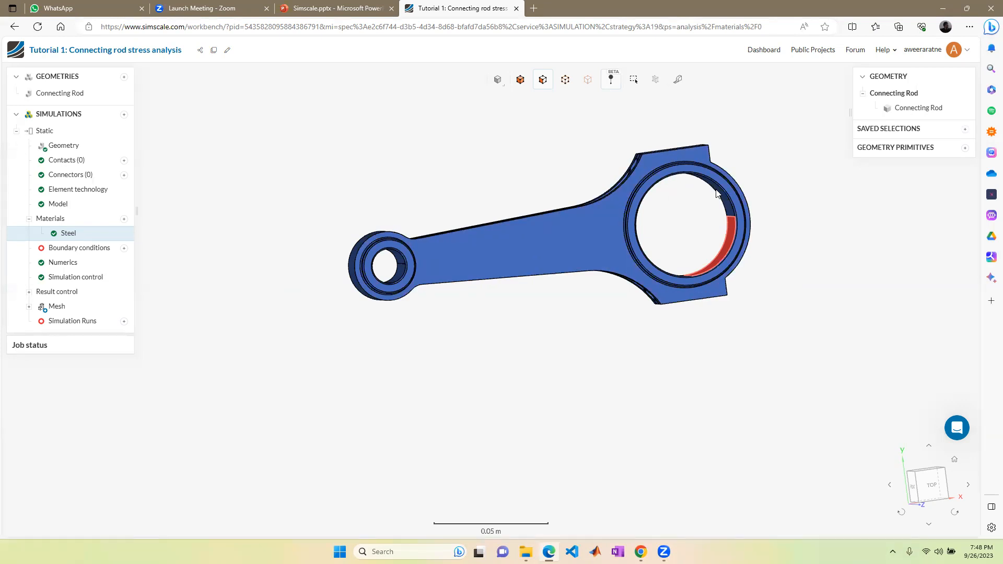
left_click_drag(652, 199, 646, 193)
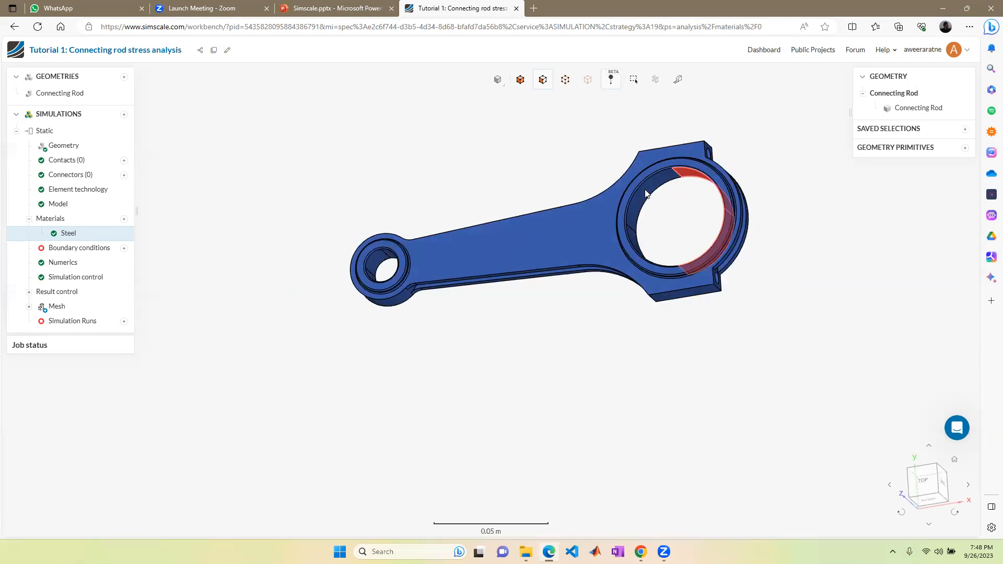
left_click(641, 230)
left_click(667, 268)
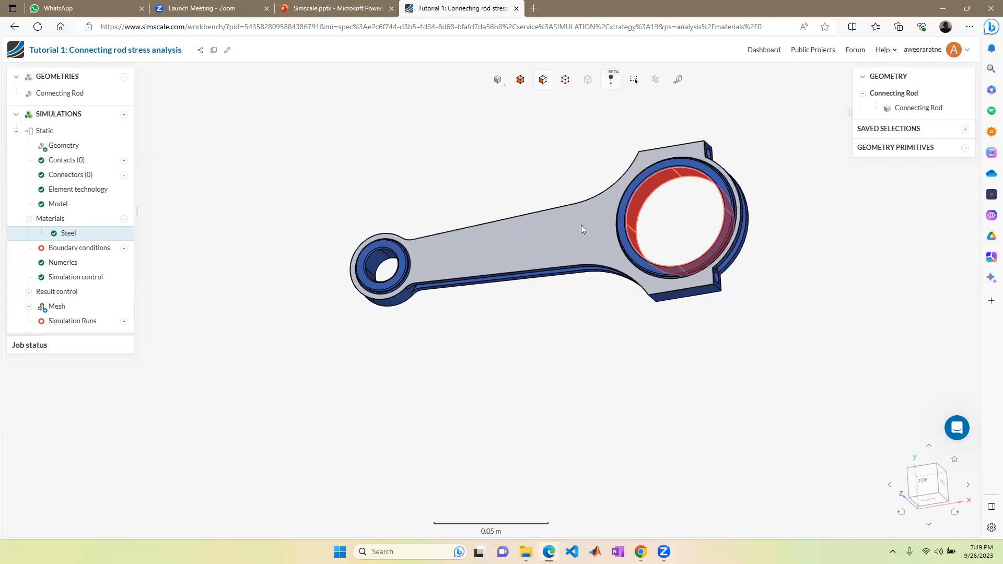
left_click_drag(645, 220, 650, 208)
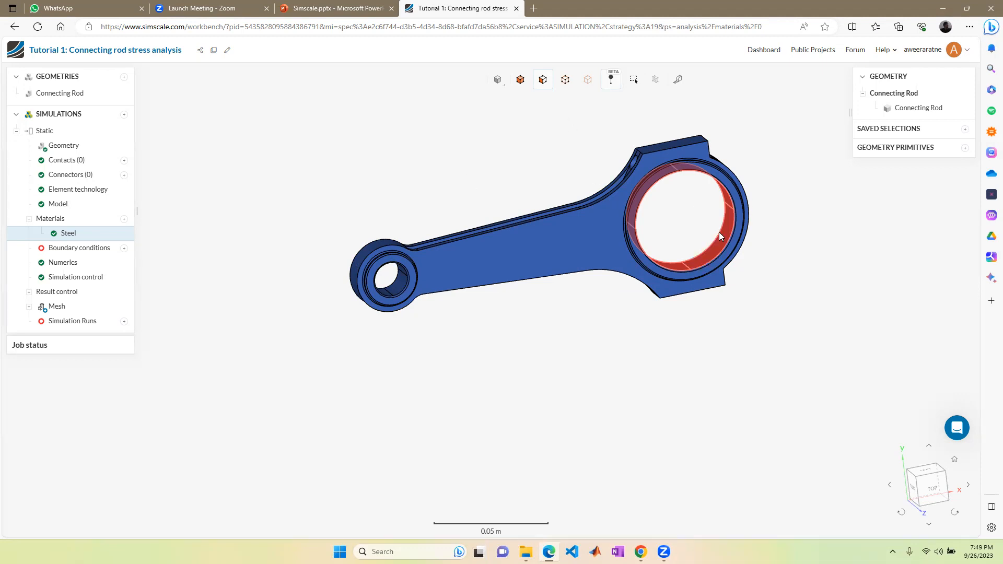
Step: Deselect the inner faces of the large bore one by one
scroll(732, 197, "up", 3)
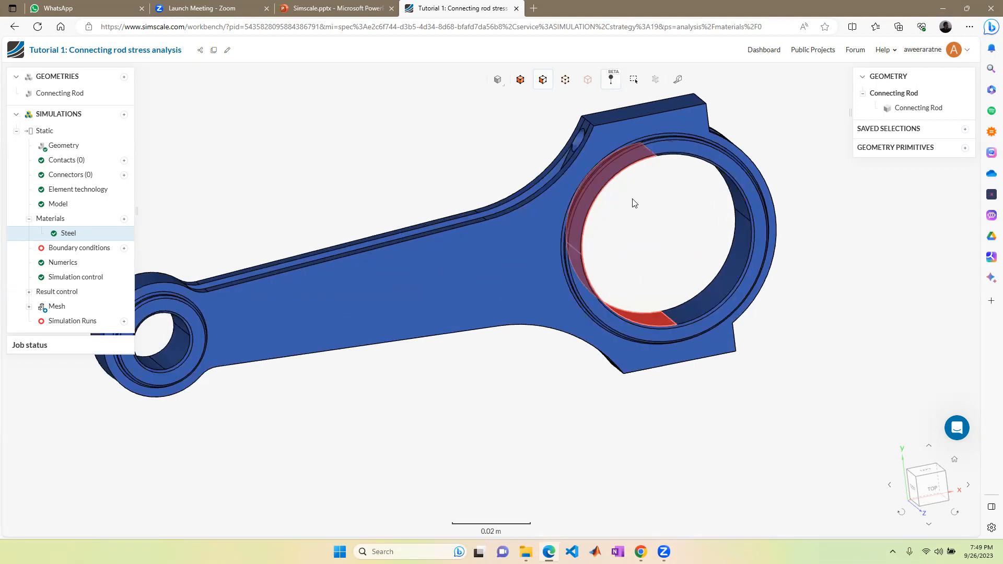
right_click_drag(631, 204, 567, 139)
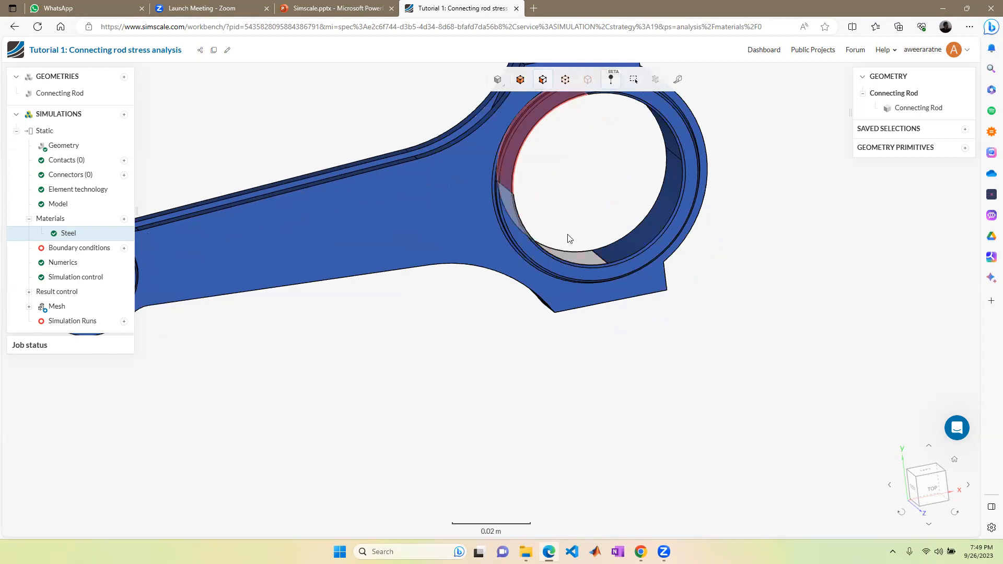
scroll(569, 241, "down", 5)
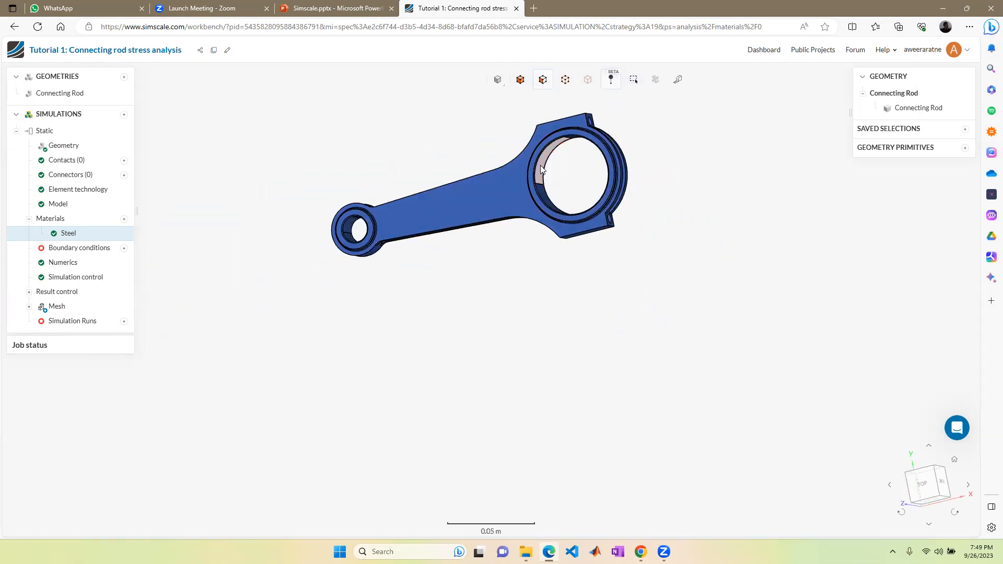
left_click_drag(468, 152, 500, 131)
scroll(500, 128, "up", 5)
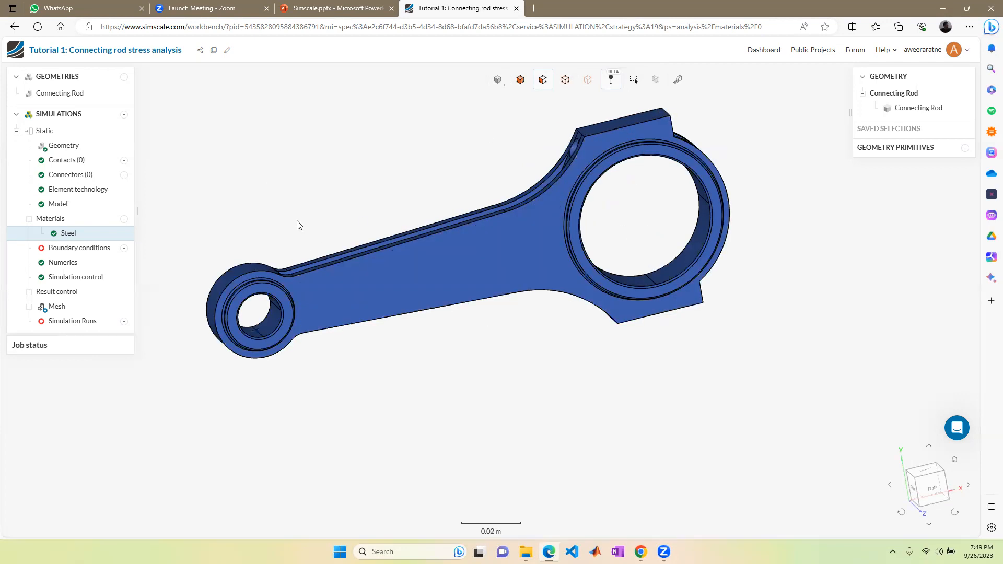
Step: Add a Fixed support boundary condition to the Static simulation
left_click(125, 249)
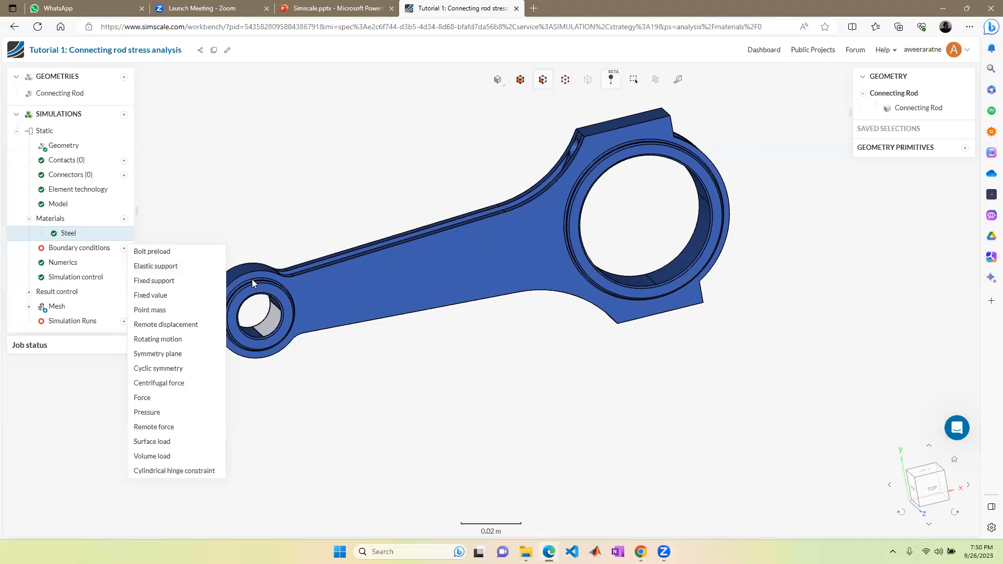
scroll(295, 209, "down", 3)
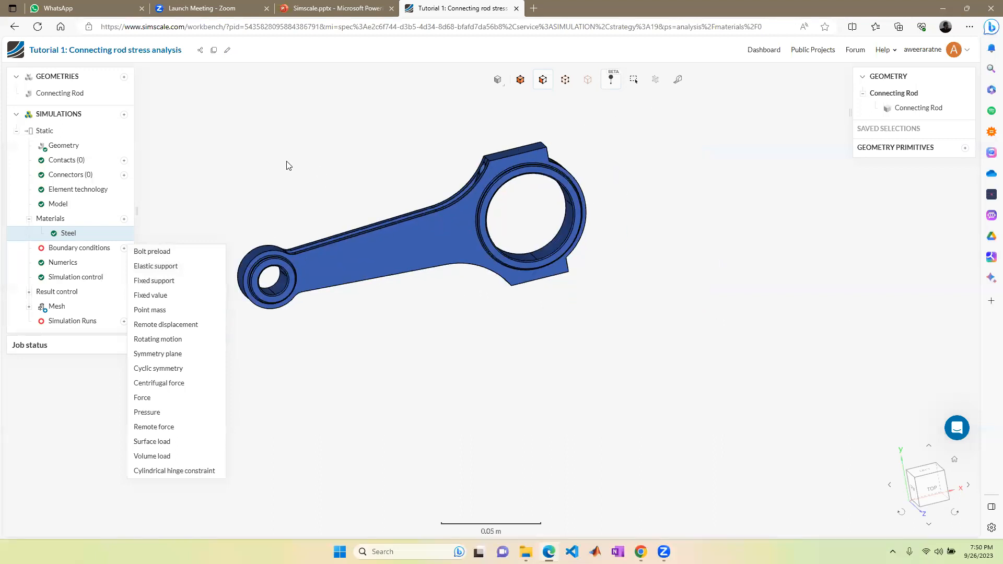
right_click_drag(279, 160, 328, 229)
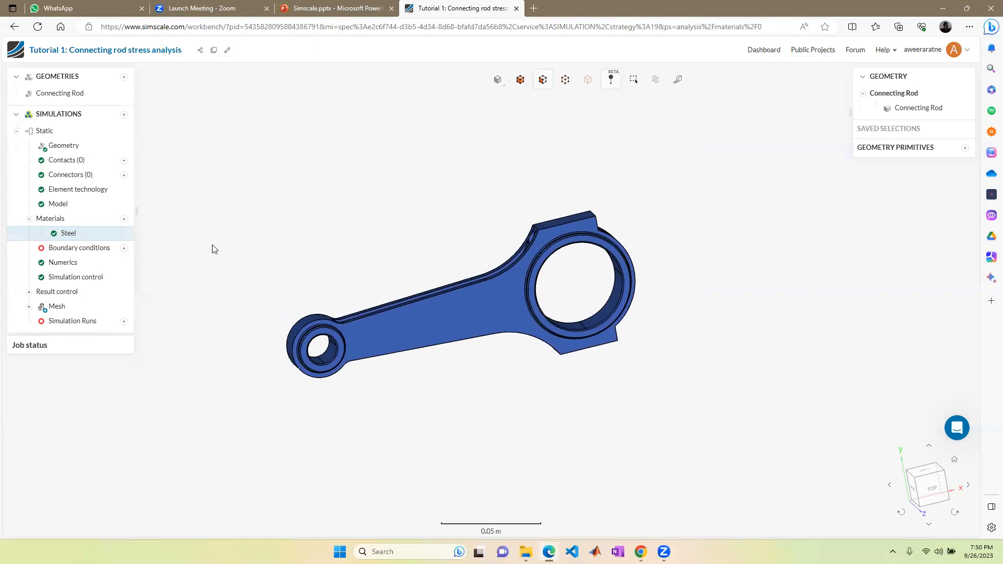
left_click(124, 249)
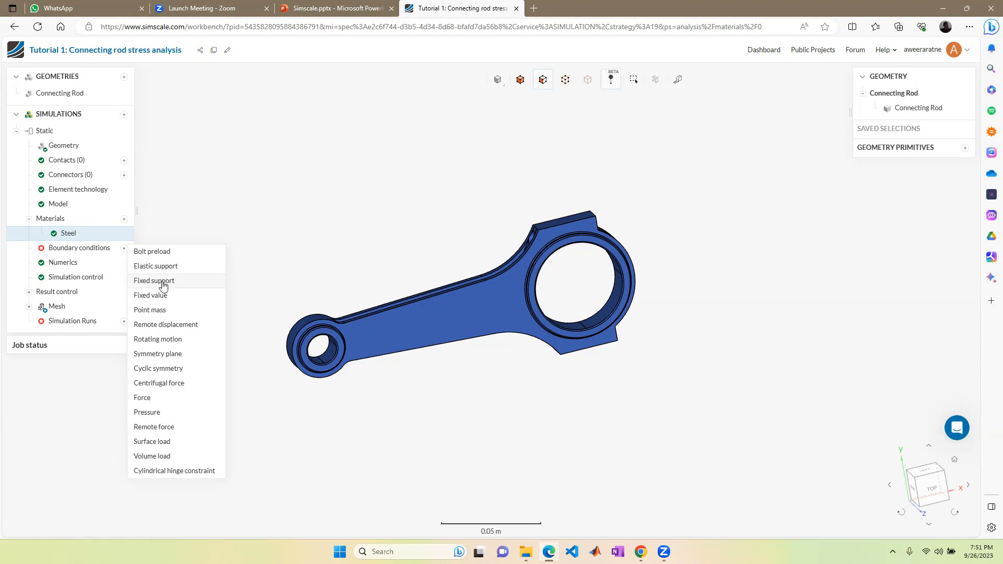
left_click(163, 283)
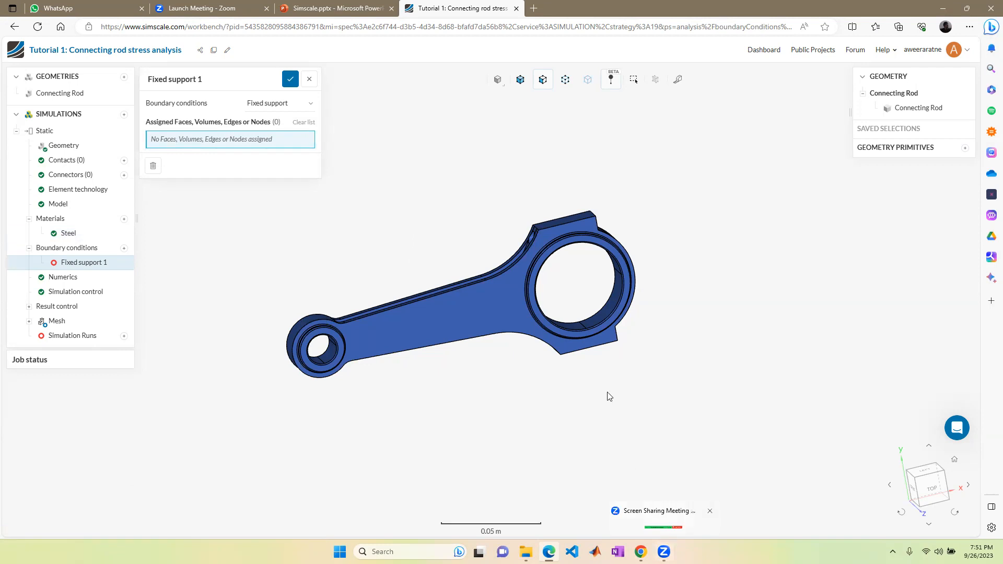
Step: Assign the four inner faces of the connecting rod's large bore to the fixed support
scroll(601, 314, "up", 5)
left_click(612, 310)
left_click_drag(588, 259, 605, 212)
left_click(594, 252)
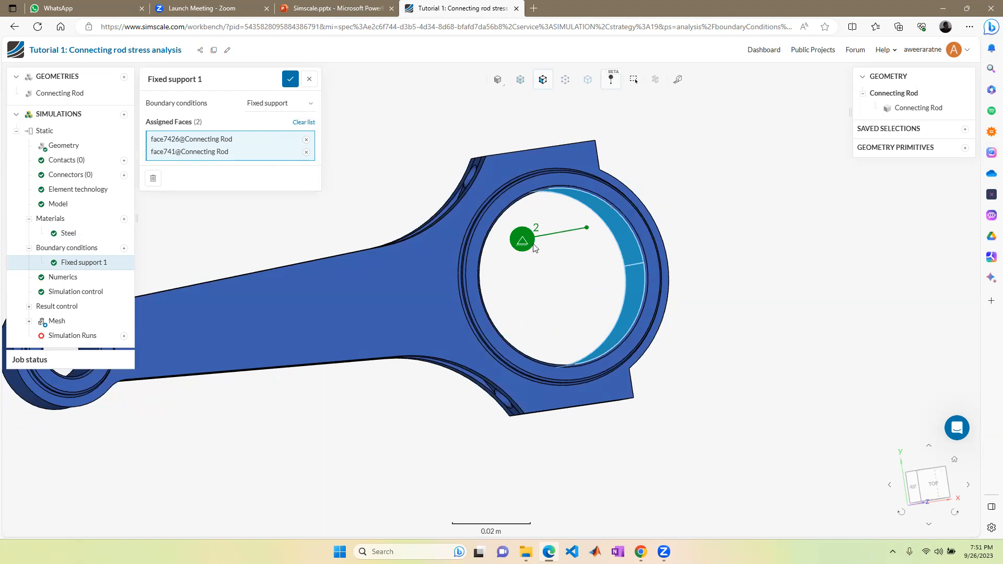
left_click_drag(536, 248, 513, 212)
left_click(515, 212)
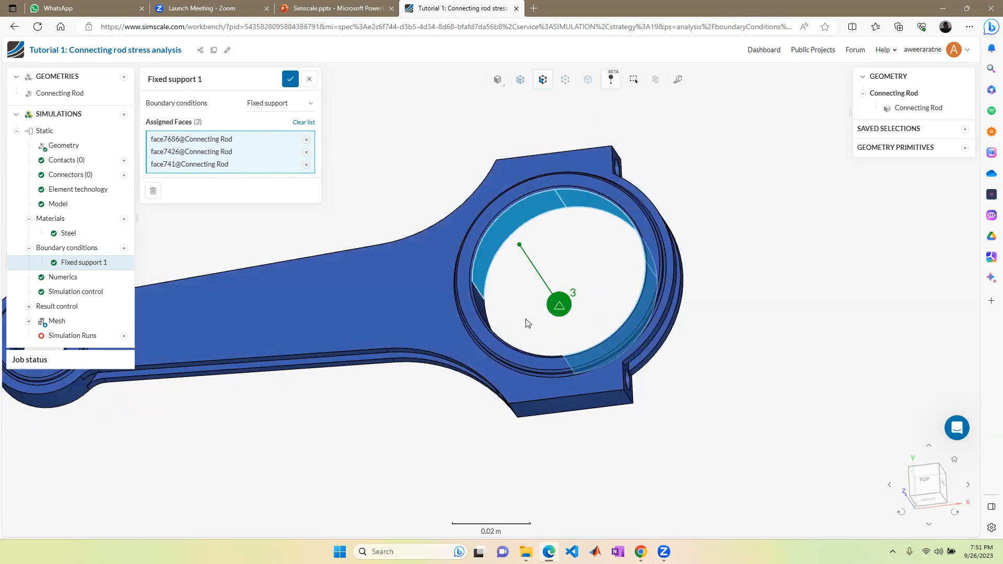
left_click_drag(527, 320, 524, 368)
left_click(558, 368)
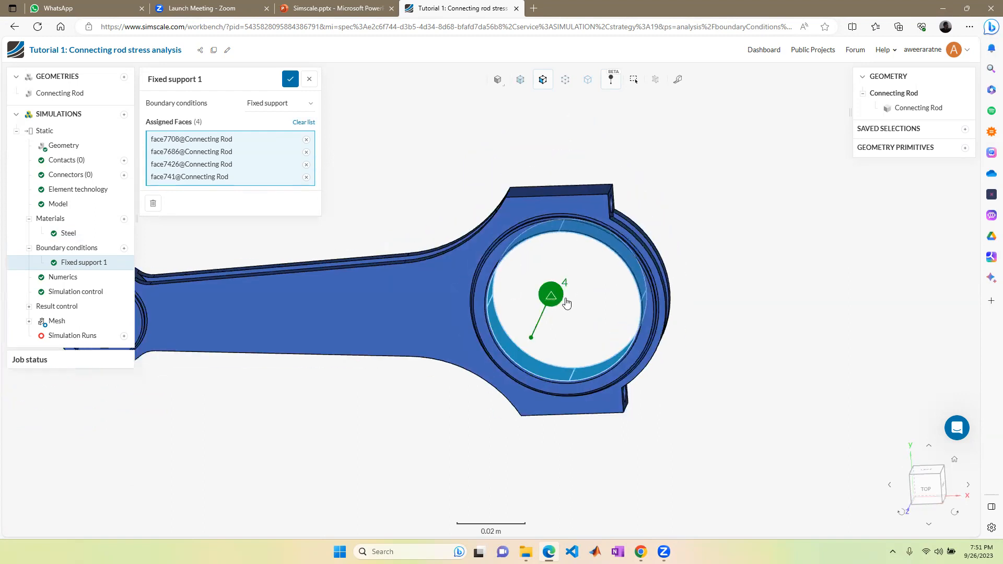
scroll(565, 301, "down", 5)
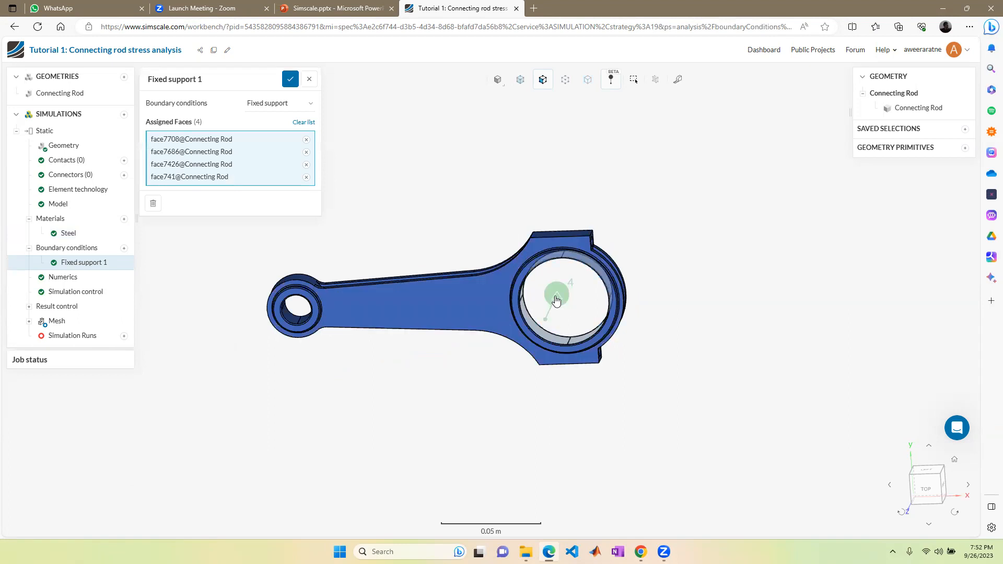
Step: Draw a triangular support symbol with hatching beneath it as a screen annotation inside the large bore
scroll(562, 295, "up", 6)
scroll(562, 294, "up", 2)
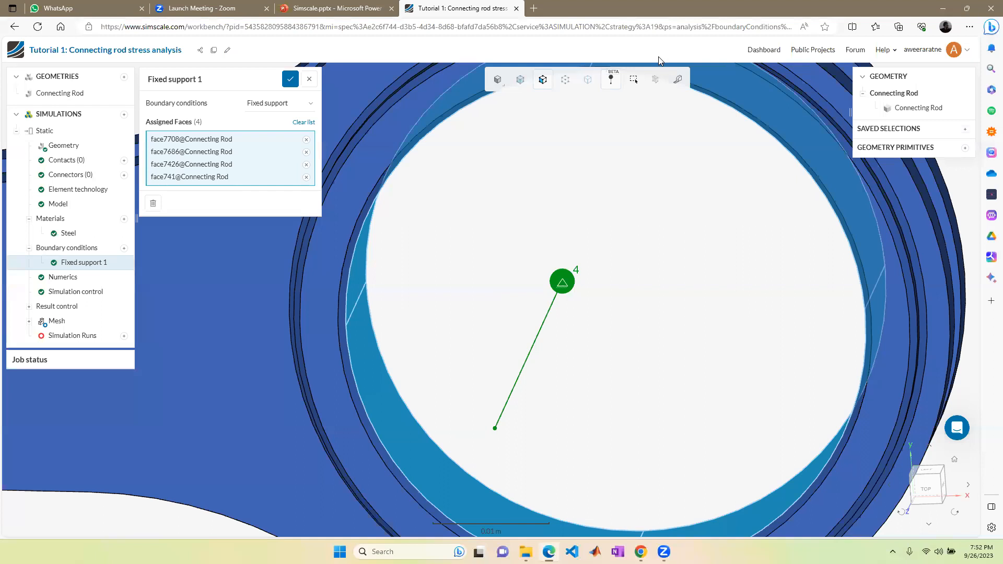
mouse_move(593, 239)
left_mouse_down()
mouse_move(730, 229)
mouse_move(663, 151)
mouse_move(616, 248)
mouse_move(603, 245)
mouse_move(581, 283)
left_mouse_up()
left_click_drag(618, 250, 602, 291)
mouse_move(644, 248)
left_mouse_down()
mouse_move(632, 280)
mouse_move(659, 261)
mouse_move(648, 289)
left_mouse_up()
mouse_move(688, 249)
left_mouse_down()
mouse_move(675, 292)
mouse_move(697, 289)
left_mouse_up()
mouse_move(730, 247)
left_mouse_down()
mouse_move(725, 288)
mouse_move(742, 273)
left_mouse_up()
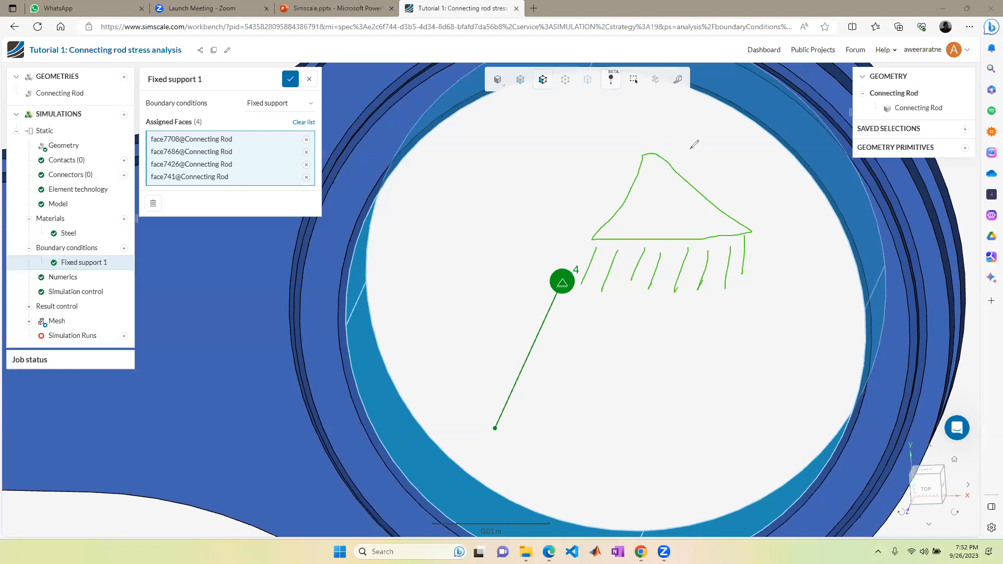
Step: Clear the drawn support symbol from the screen and save the fixed support on the large bore
left_click(584, 119)
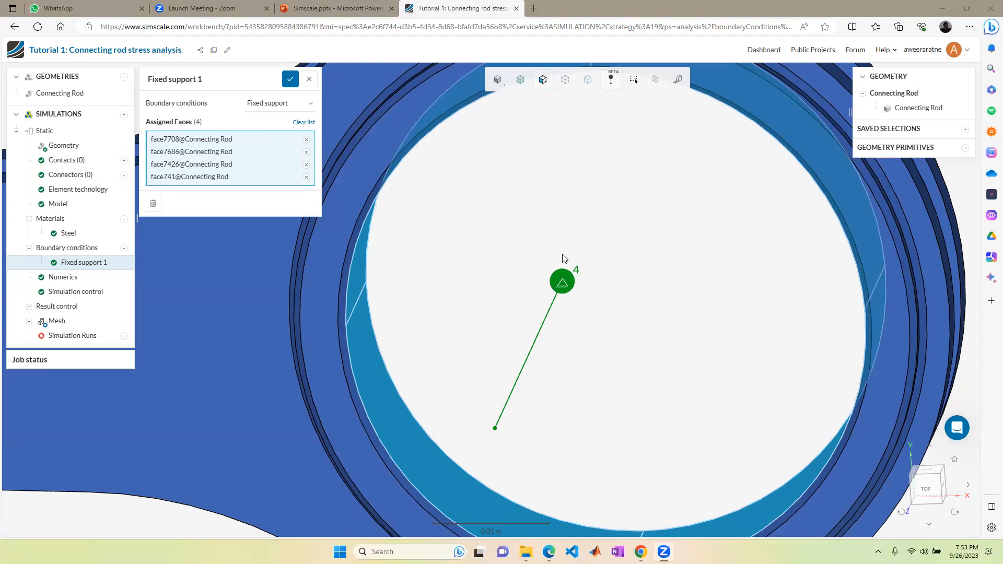
scroll(555, 289, "down", 3)
scroll(555, 289, "up", 2)
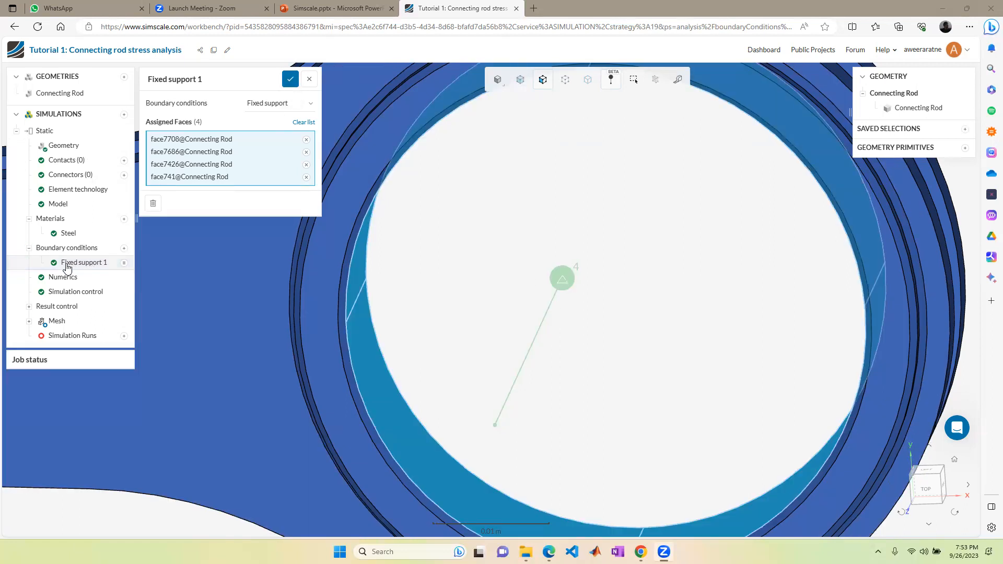
left_click(120, 267)
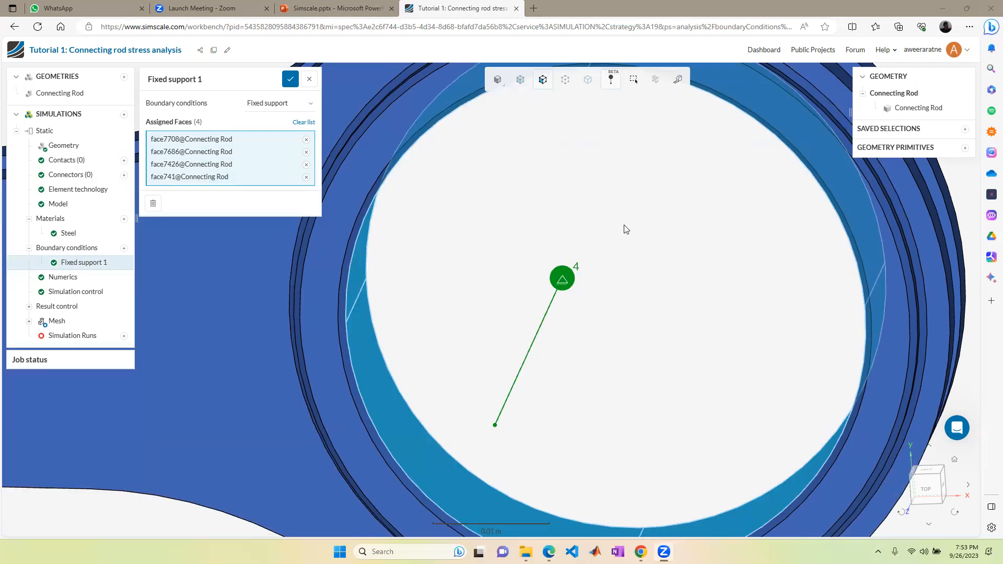
scroll(625, 228, "down", 3)
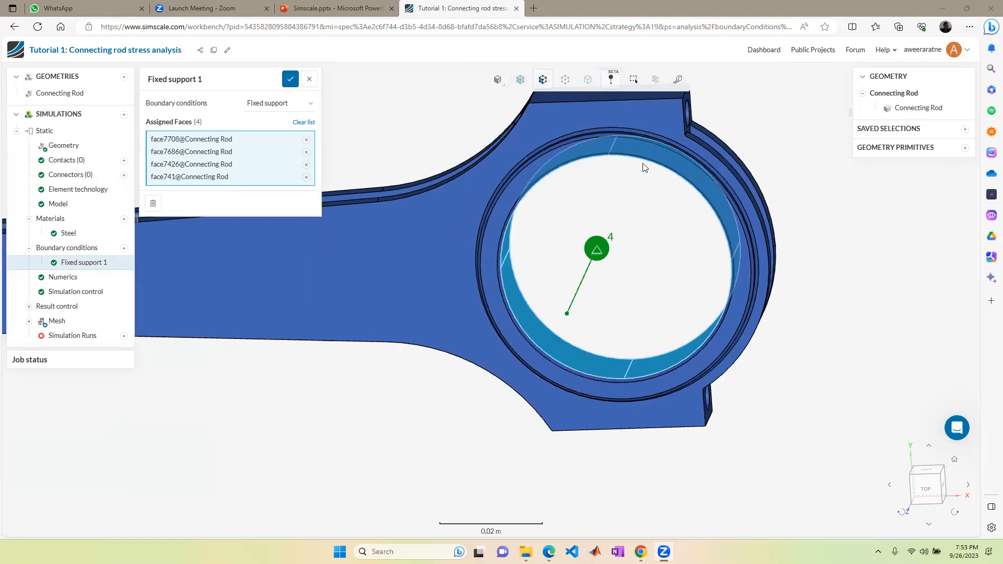
right_click_drag(615, 259, 684, 295)
left_click_drag(689, 270, 690, 281)
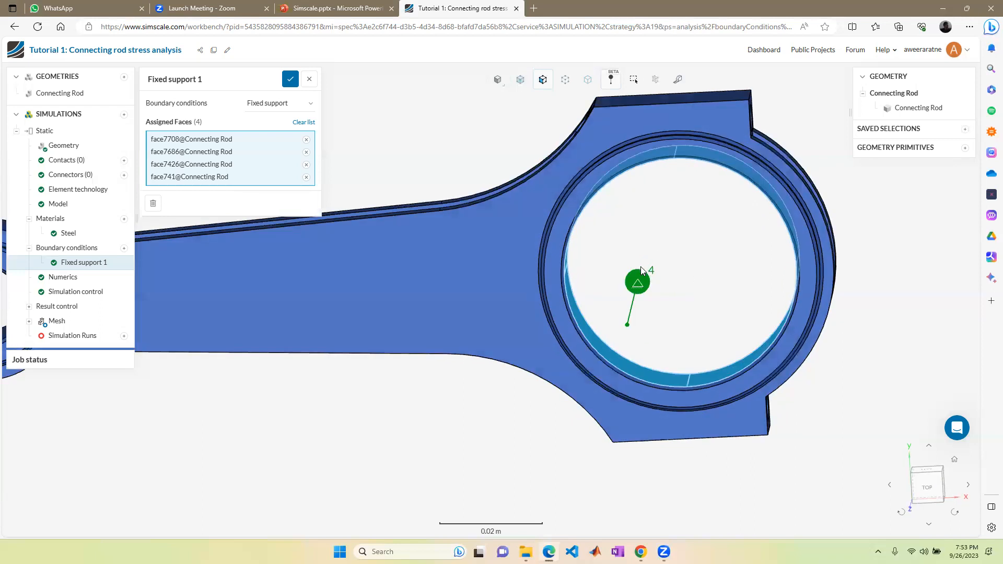
left_click(291, 80)
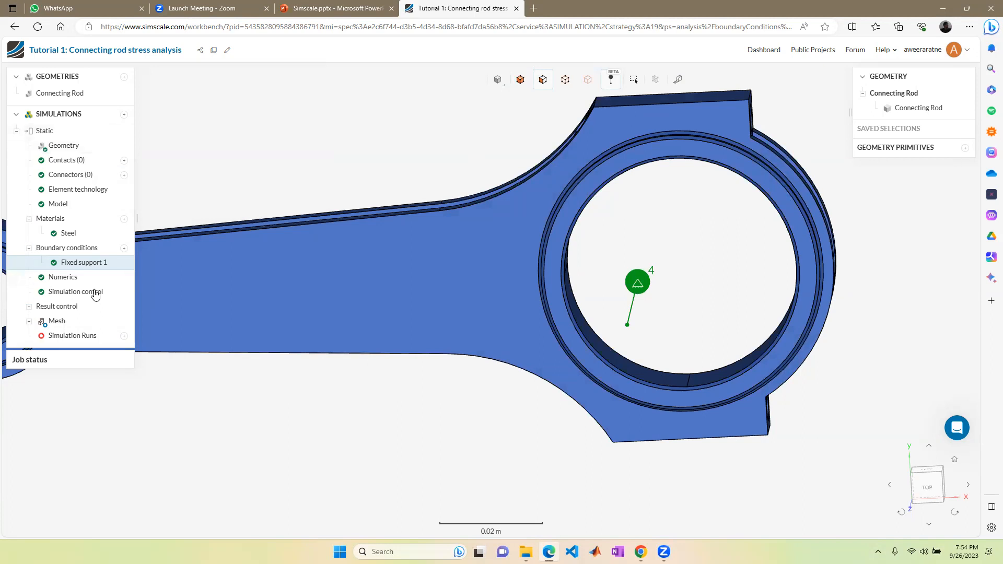
Step: Add a Force boundary condition to the Static simulation
scroll(521, 245, "down", 5)
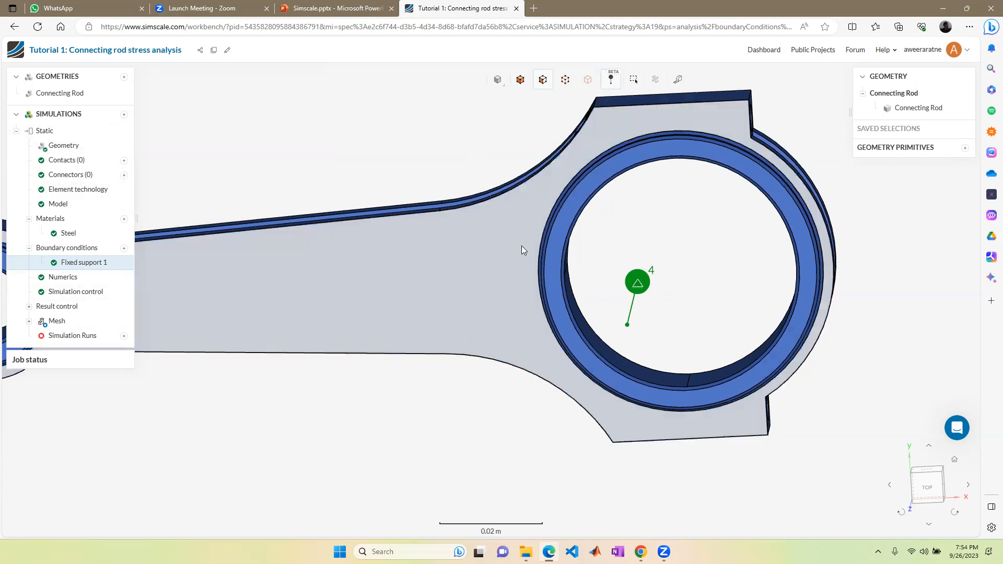
mouse_move(430, 186)
left_mouse_down()
mouse_move(482, 211)
mouse_move(416, 227)
mouse_move(428, 188)
mouse_move(360, 268)
left_mouse_up()
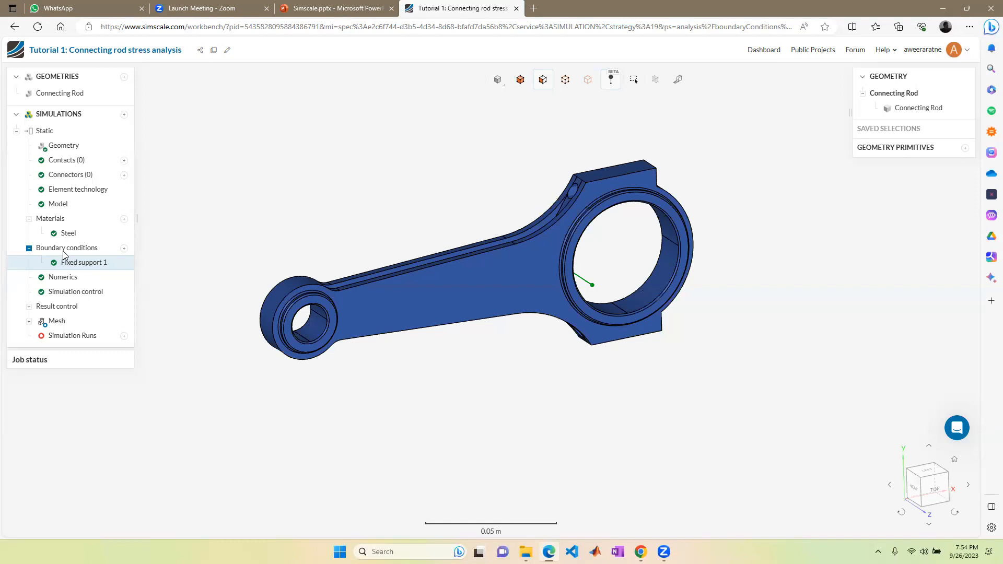
scroll(306, 220, "up", 3)
left_click_drag(313, 229, 271, 219)
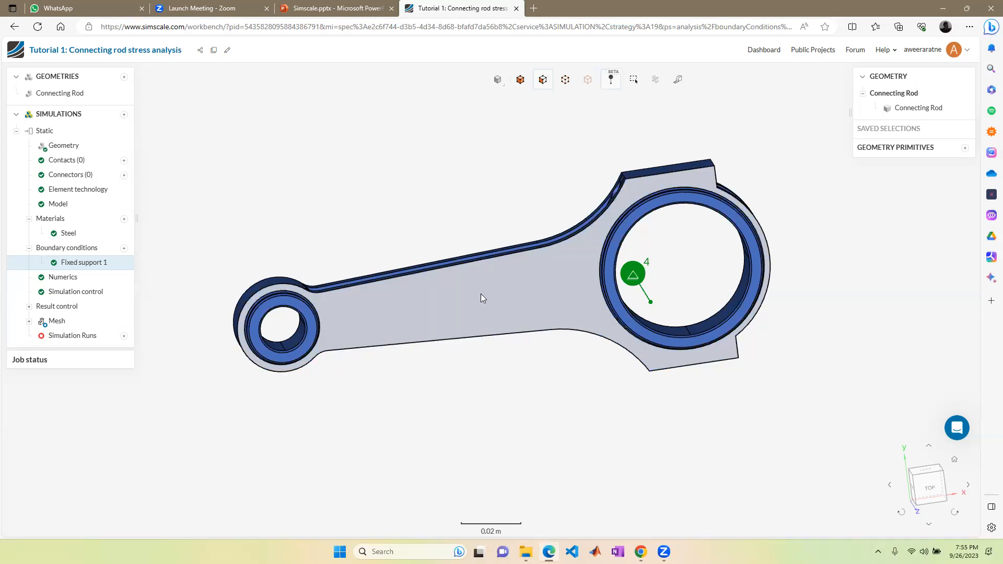
left_click(124, 248)
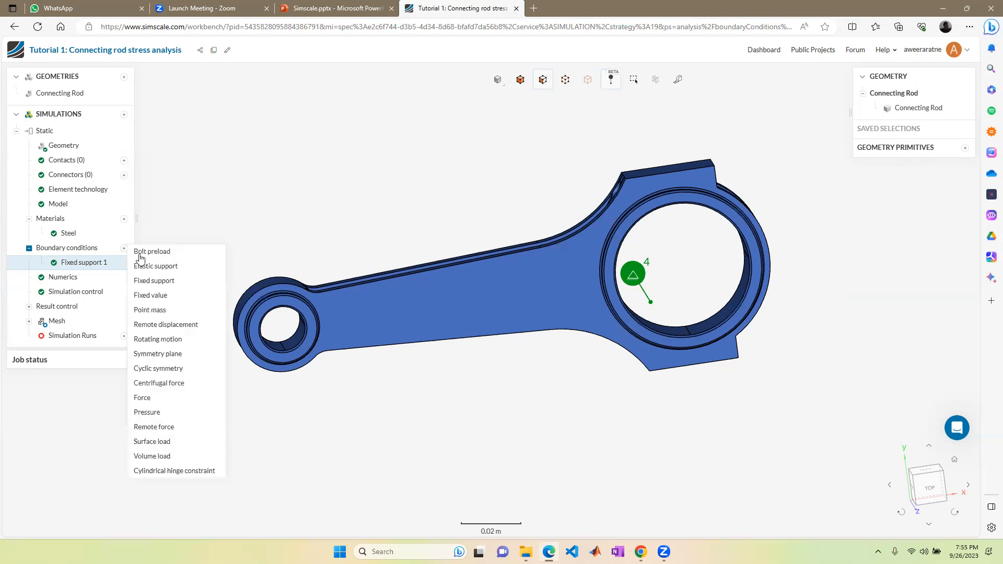
left_click(152, 398)
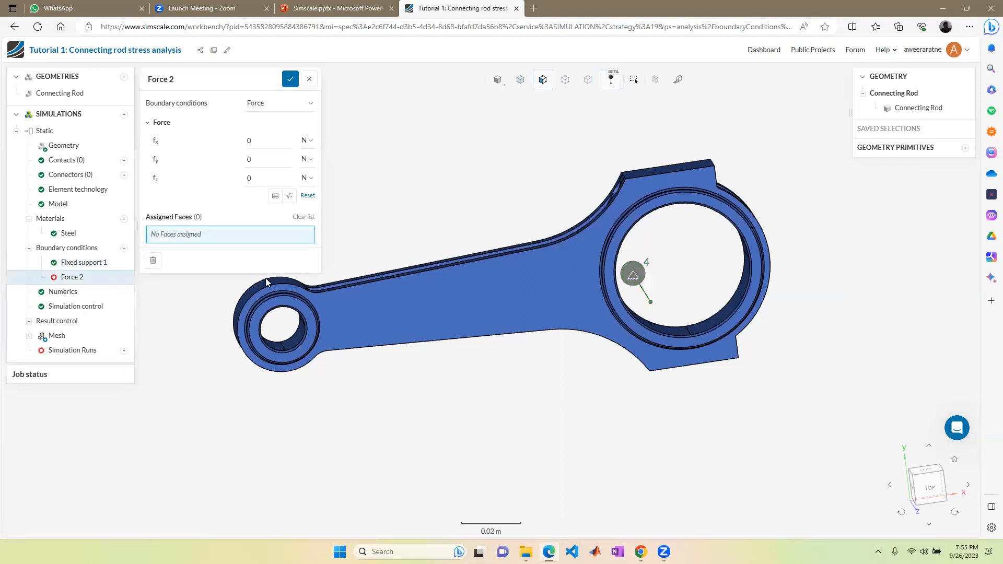
Step: Assign the two lower inner faces of the connecting rod's small bore to the force
scroll(220, 281, "down", 5)
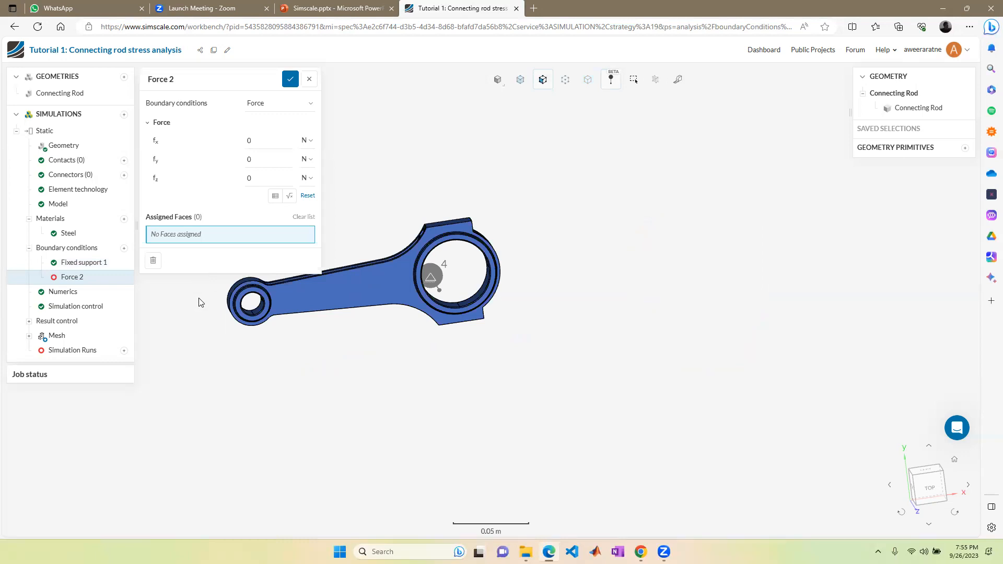
scroll(200, 302, "up", 5)
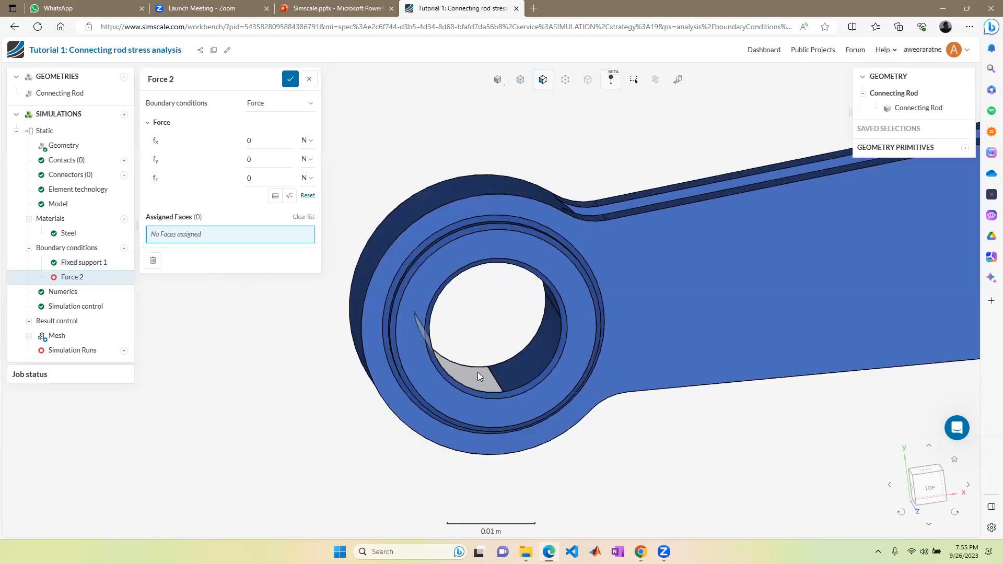
scroll(645, 328, "down", 3)
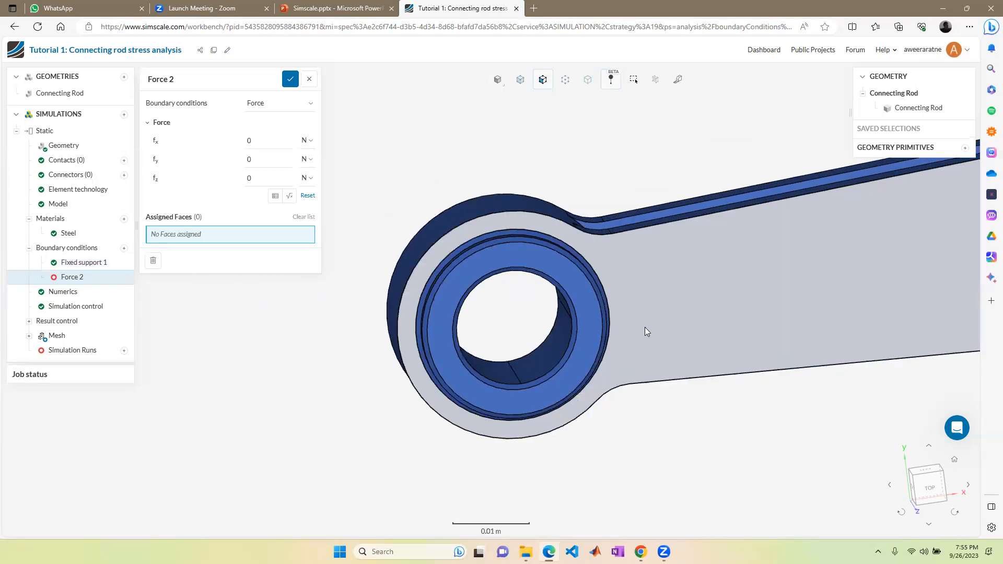
scroll(816, 249, "down", 5)
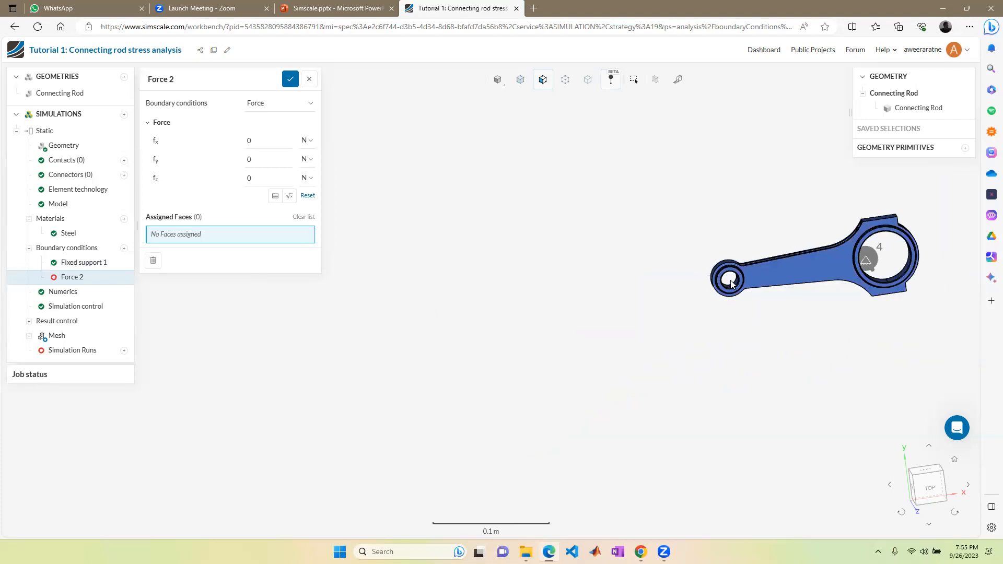
left_click(929, 487)
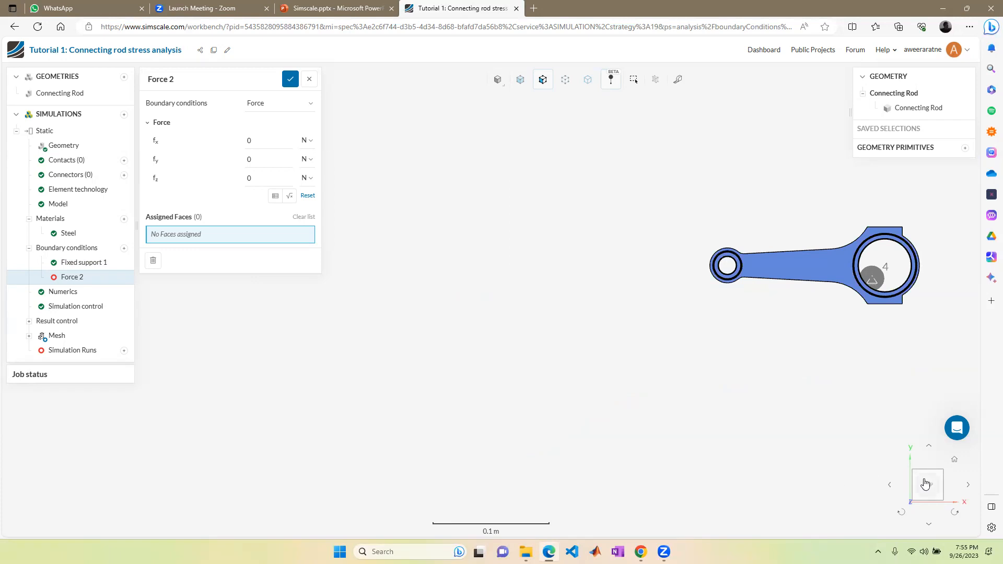
scroll(933, 212, "up", 3)
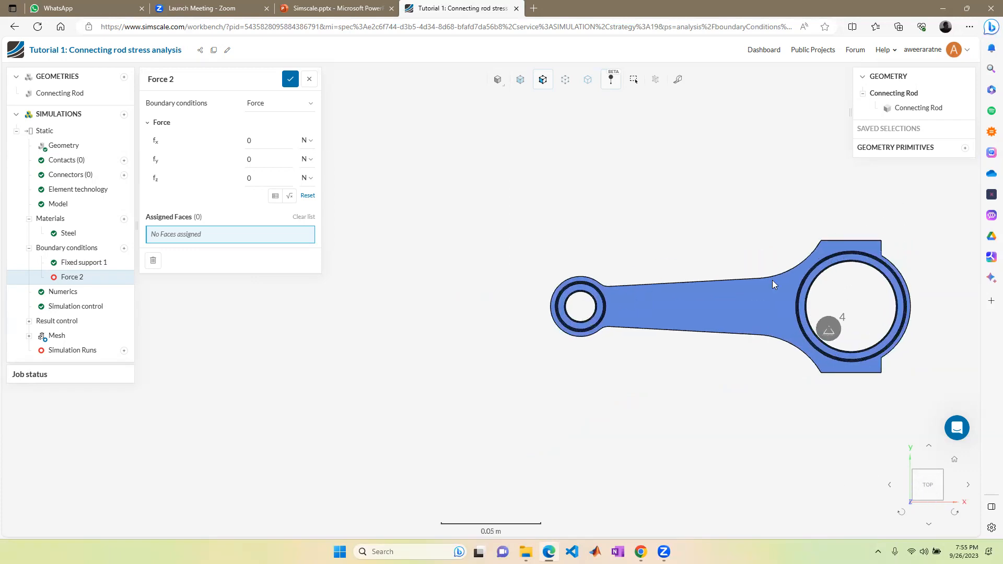
left_click_drag(732, 246, 795, 329)
scroll(760, 291, "up", 5)
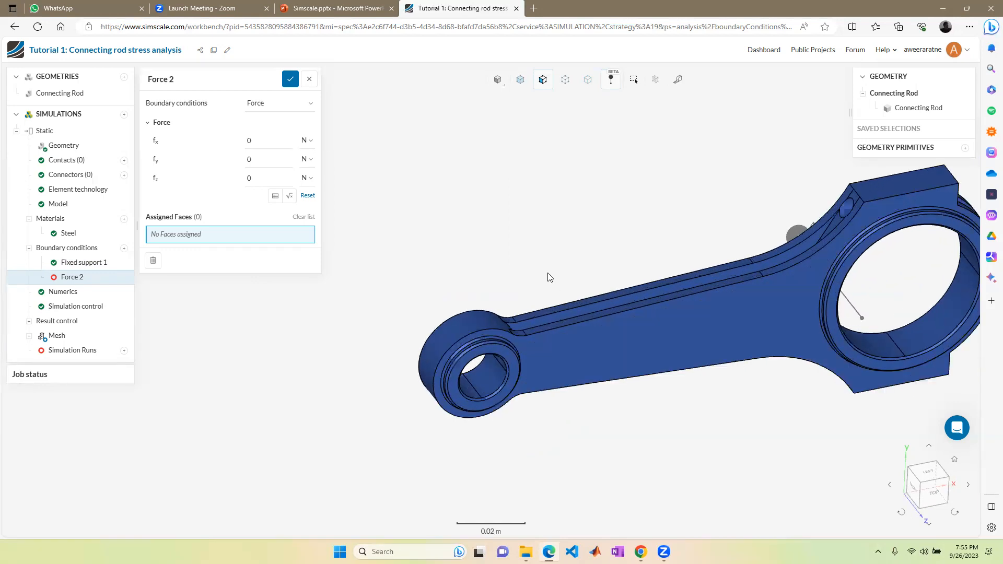
left_click_drag(541, 215, 485, 348)
scroll(470, 306, "up", 3)
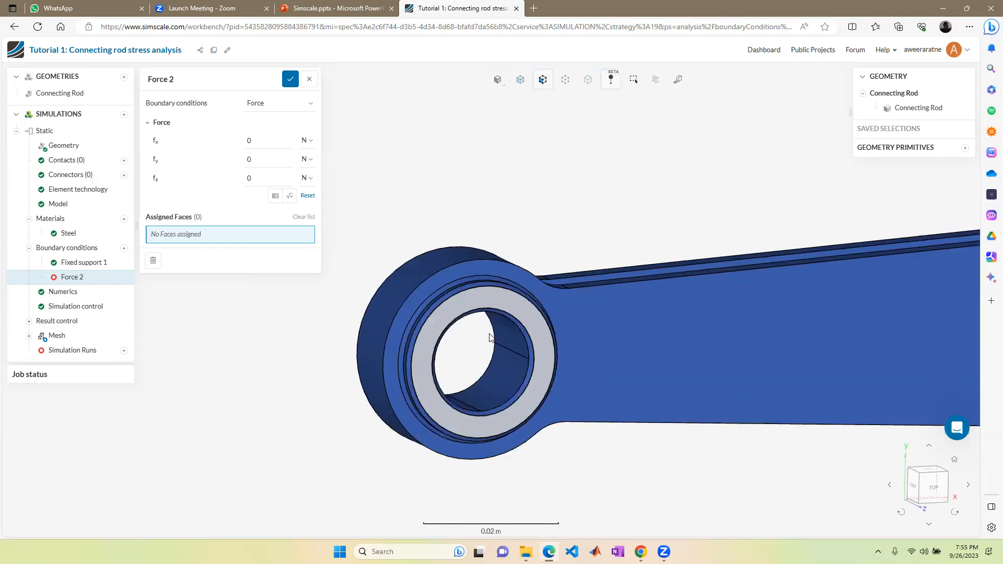
right_click_drag(438, 299, 433, 269)
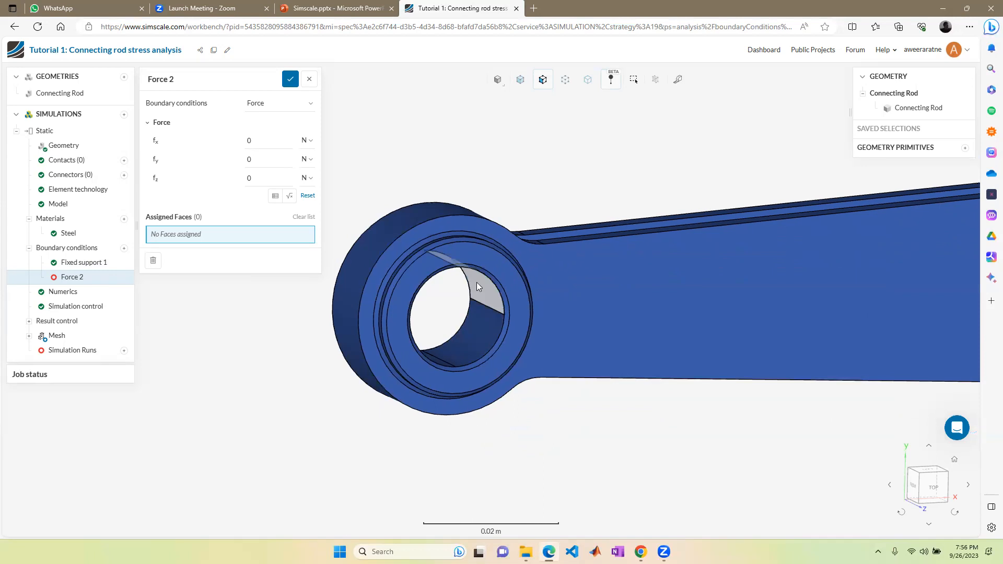
left_click(473, 323)
left_click(388, 368)
Step: Examine the force's assigned faces in the small bore and the rod's orientation relative to the coordinate axes
left_click_drag(546, 423, 525, 313)
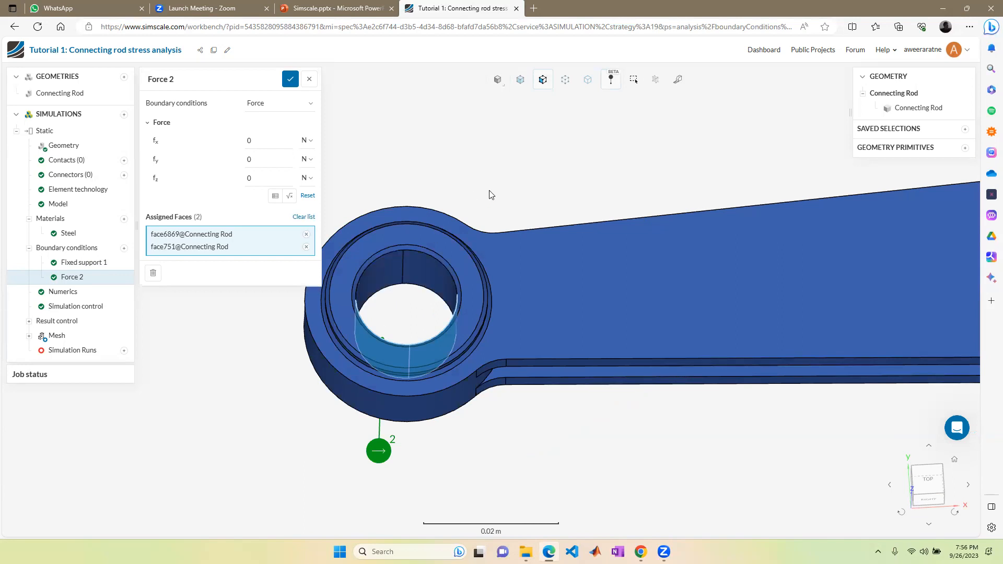
left_click_drag(493, 200, 439, 276)
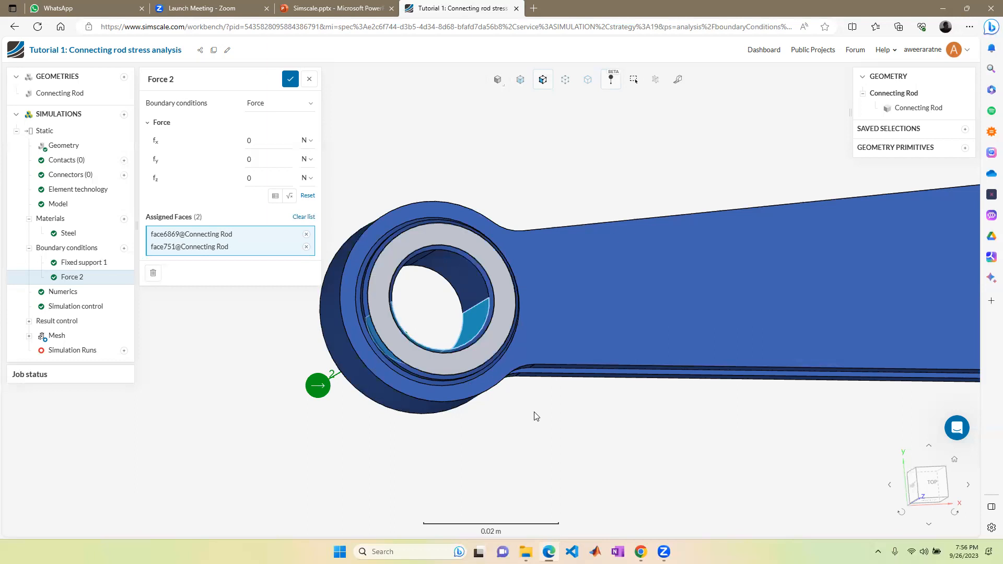
left_click_drag(511, 462, 517, 402)
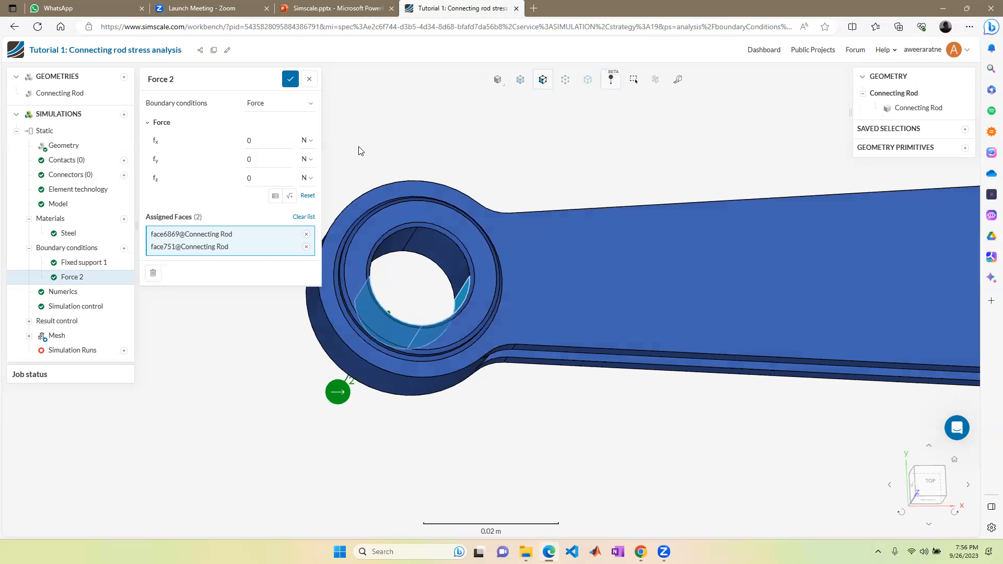
scroll(571, 217, "down", 5)
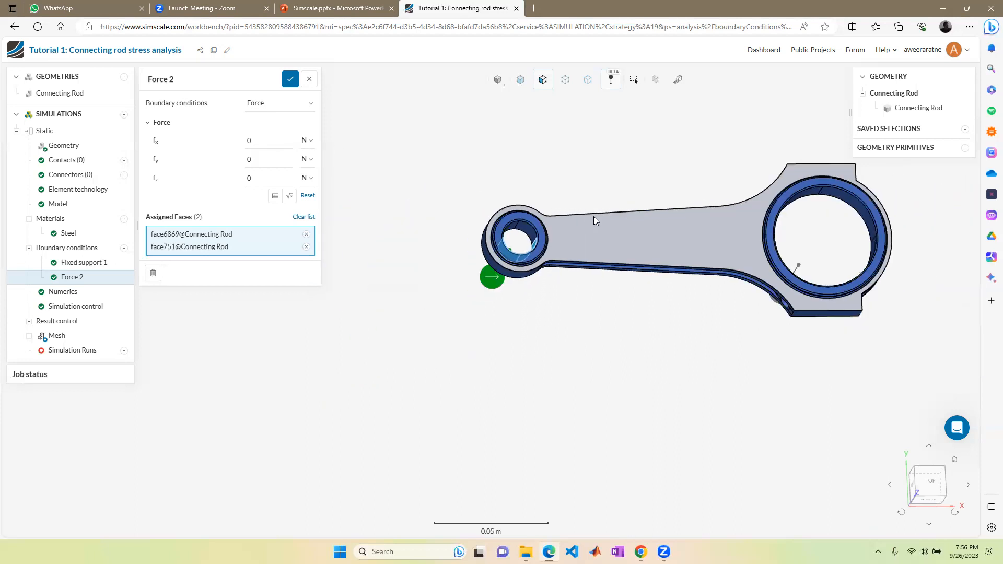
left_click(939, 485)
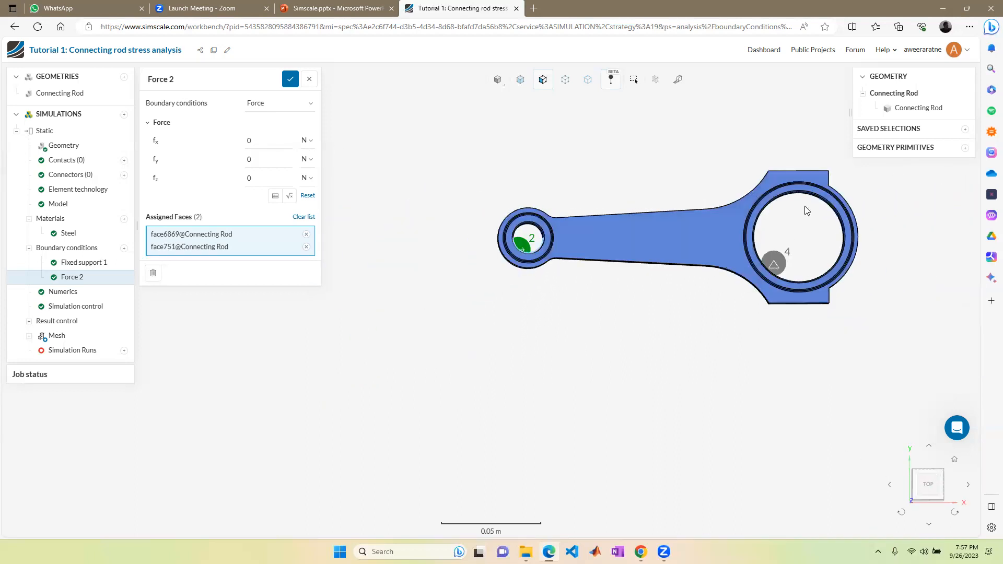
scroll(627, 218, "up", 2)
scroll(628, 218, "down", 2)
scroll(541, 197, "up", 1)
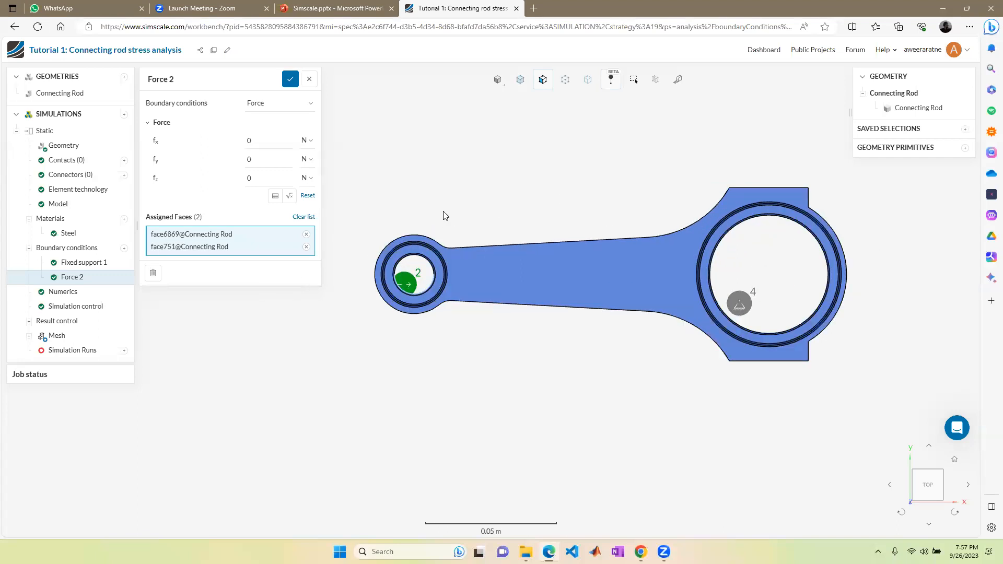
left_click_drag(444, 217, 443, 149)
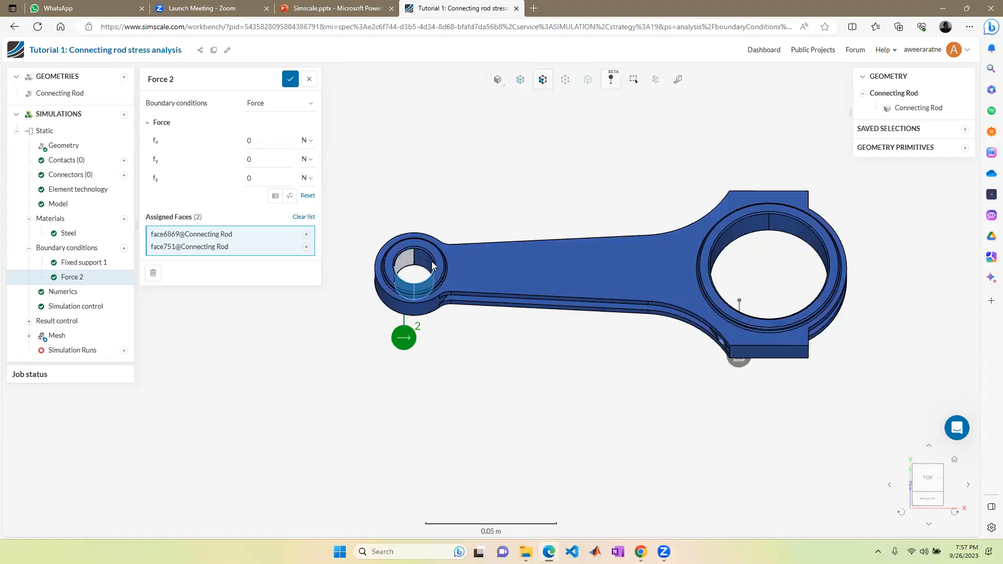
left_click(930, 481)
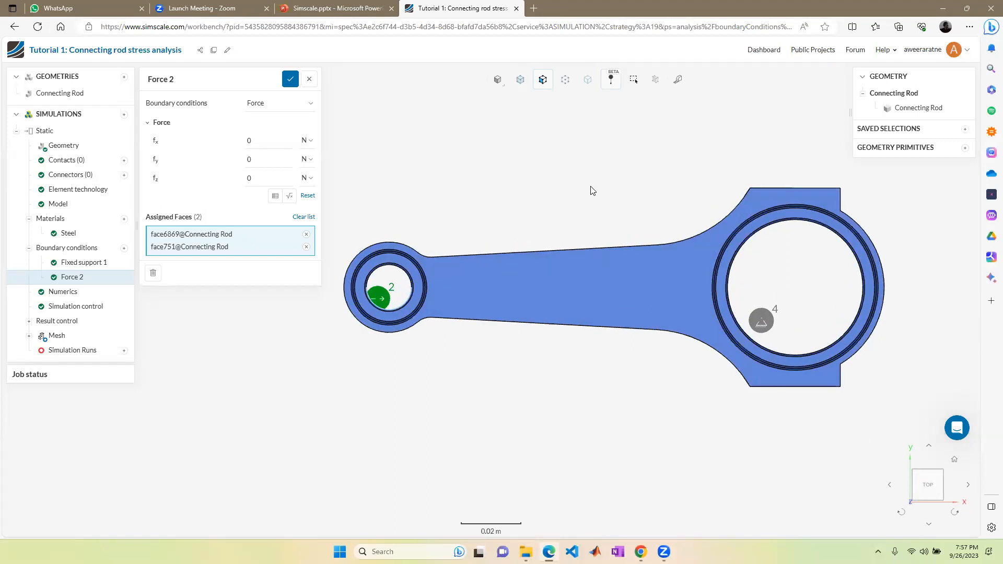
scroll(596, 184, "up", 1)
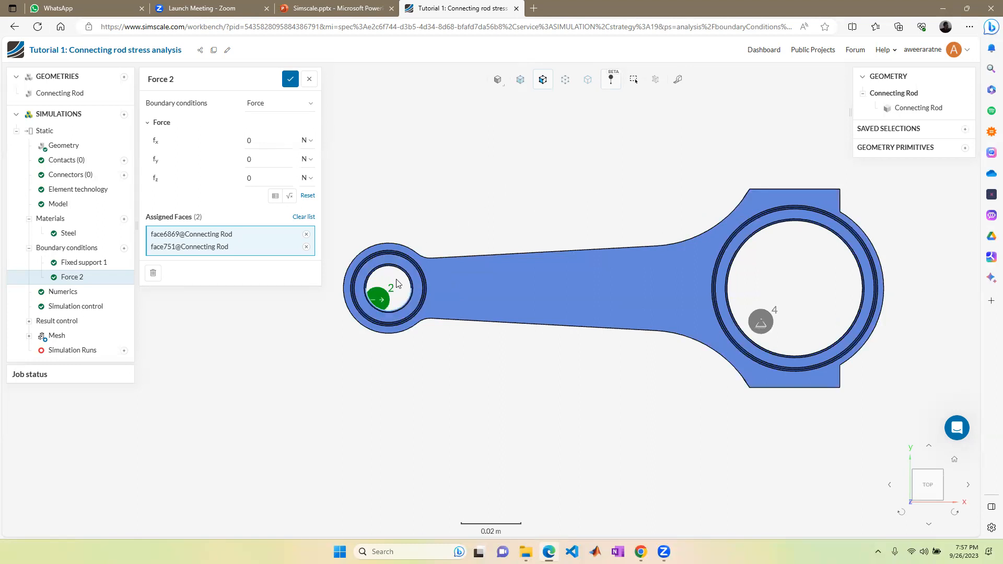
scroll(398, 270, "up", 1)
left_click_drag(398, 270, 382, 253)
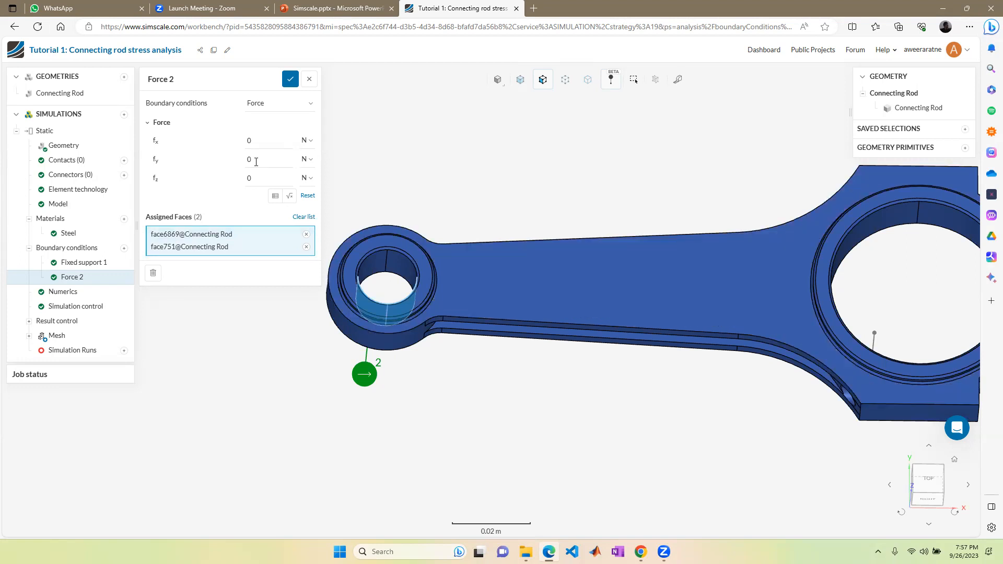
Step: Set the force's y component to -200 N and save the force boundary condition
left_click(928, 483)
scroll(865, 377, "down", 5)
scroll(933, 299, "up", 2)
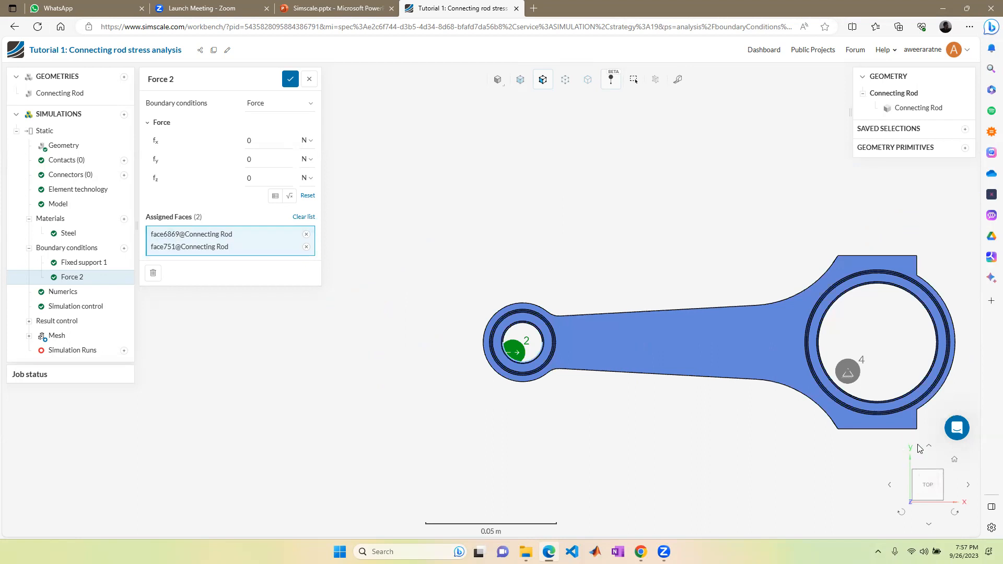
double_click(257, 157)
left_click(282, 161)
left_click_drag(281, 161, 226, 159)
type("-200")
left_click(291, 81)
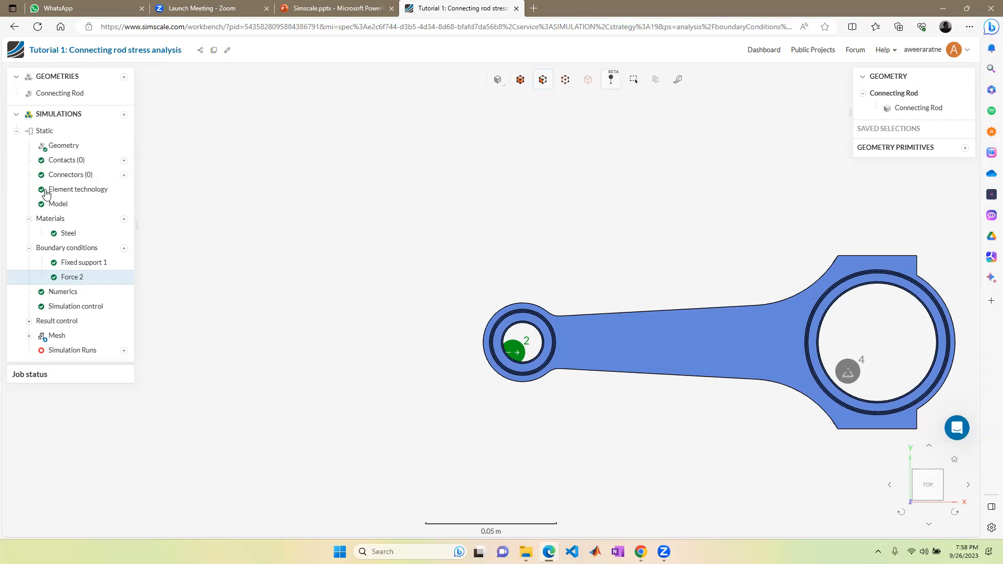
scroll(912, 316, "down", 3)
scroll(942, 314, "up", 3)
right_click_drag(935, 313, 714, 234)
left_click_drag(426, 190, 558, 278)
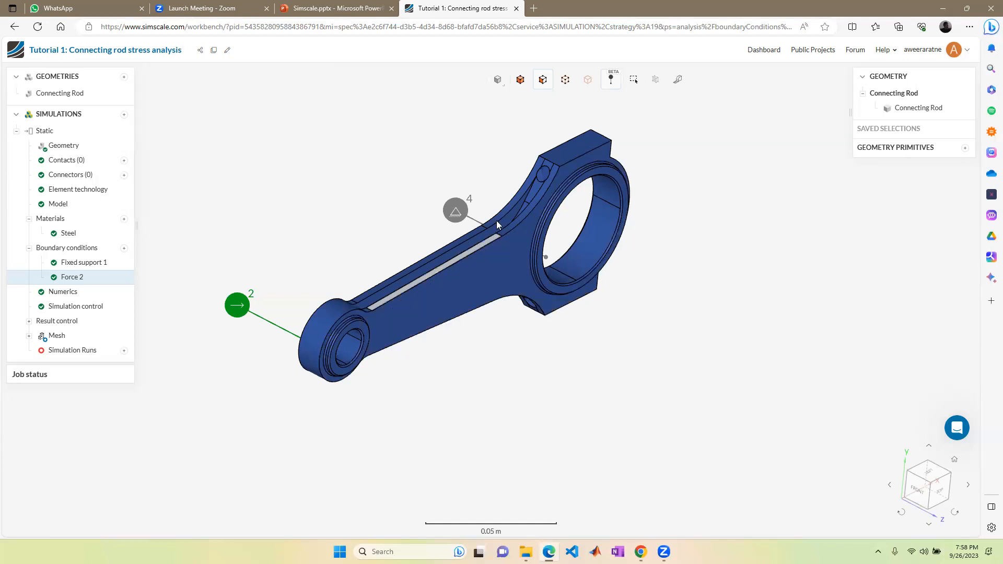
left_click(507, 256)
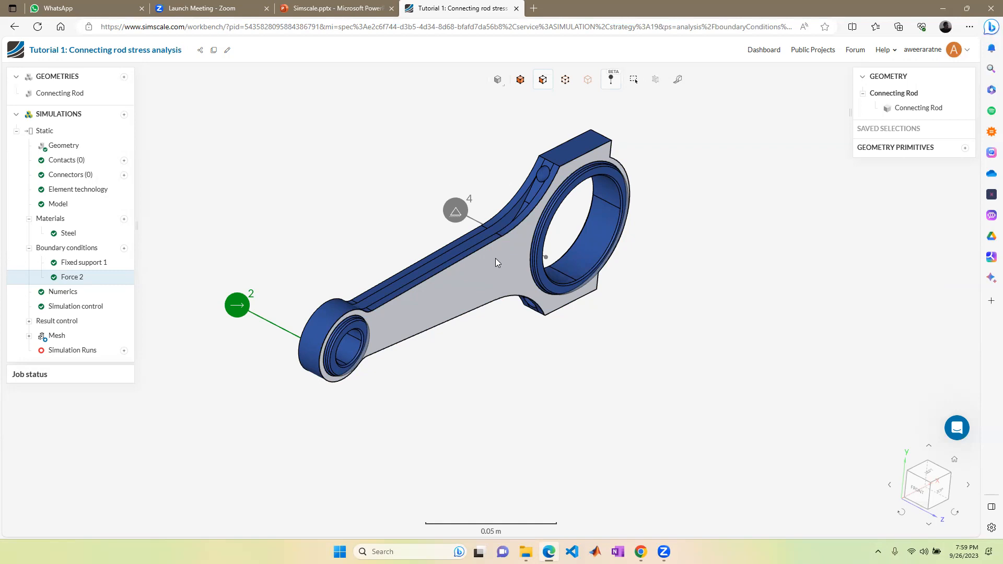
left_click(460, 353)
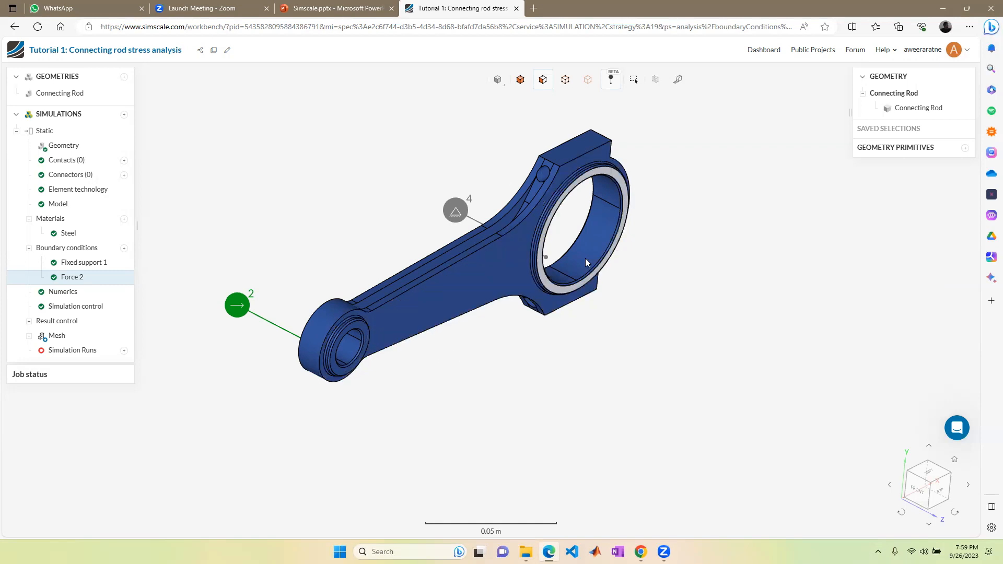
Step: Review the MUMPS solver options in the Static simulation's Numerics settings and save them
left_click(593, 247)
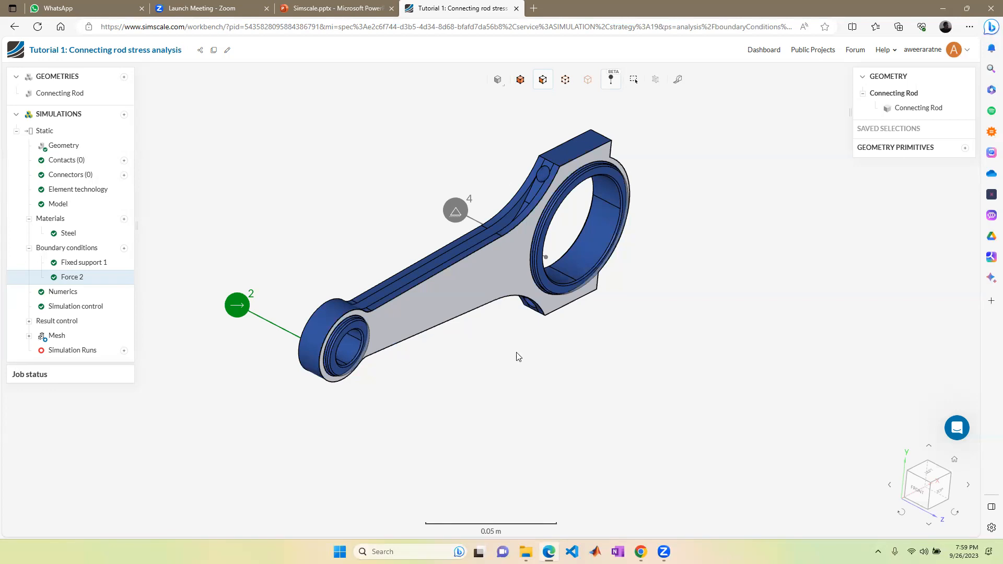
left_click_drag(425, 240, 439, 328)
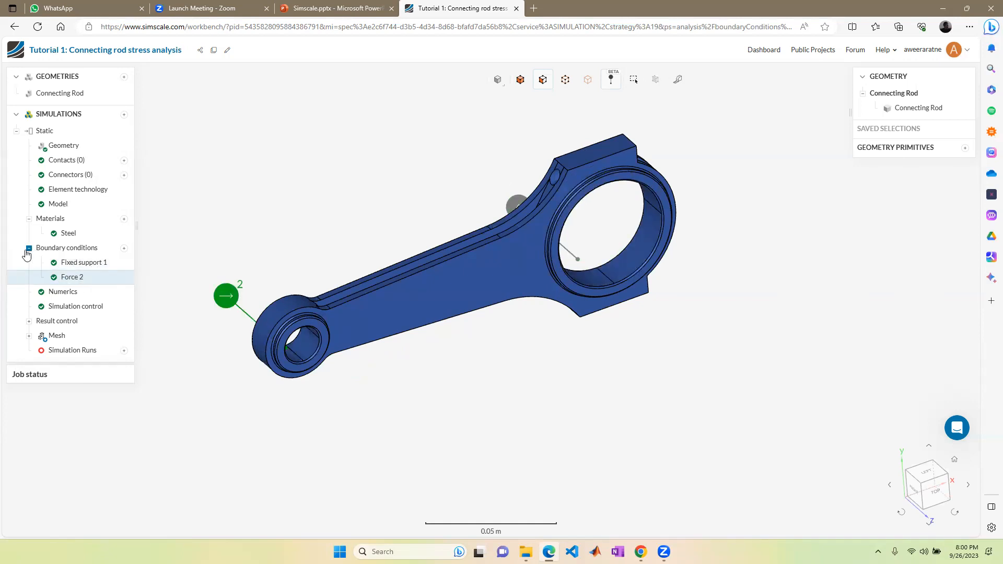
left_click(87, 296)
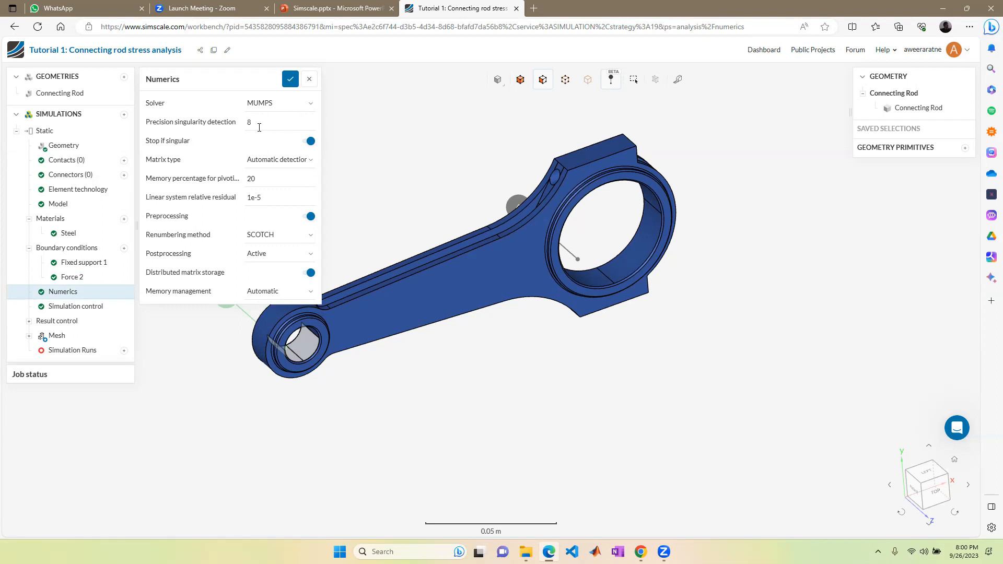
left_click(63, 296)
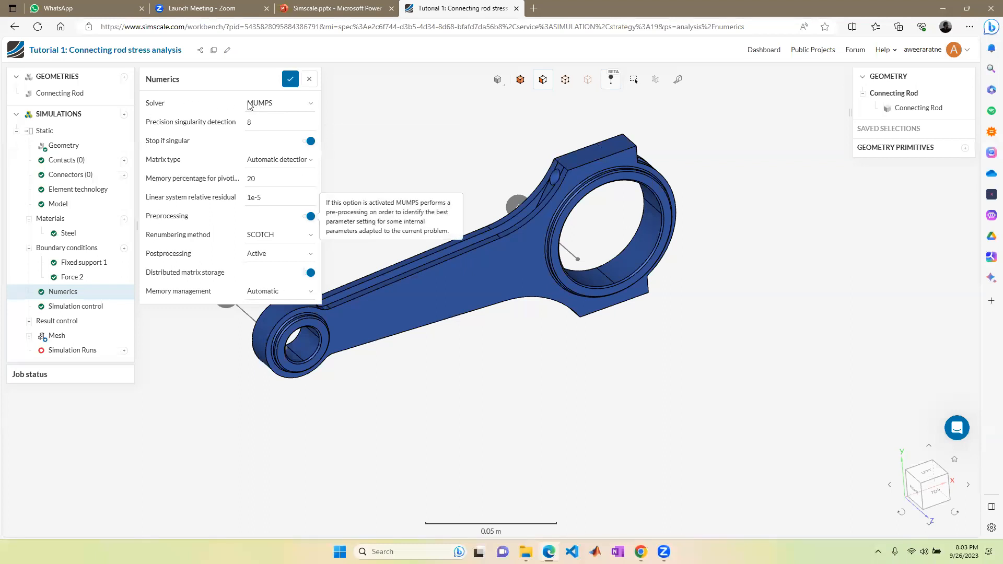
left_click(291, 78)
Step: Review the Simulation control settings, including the available numbers of processors, and save them
left_click(76, 306)
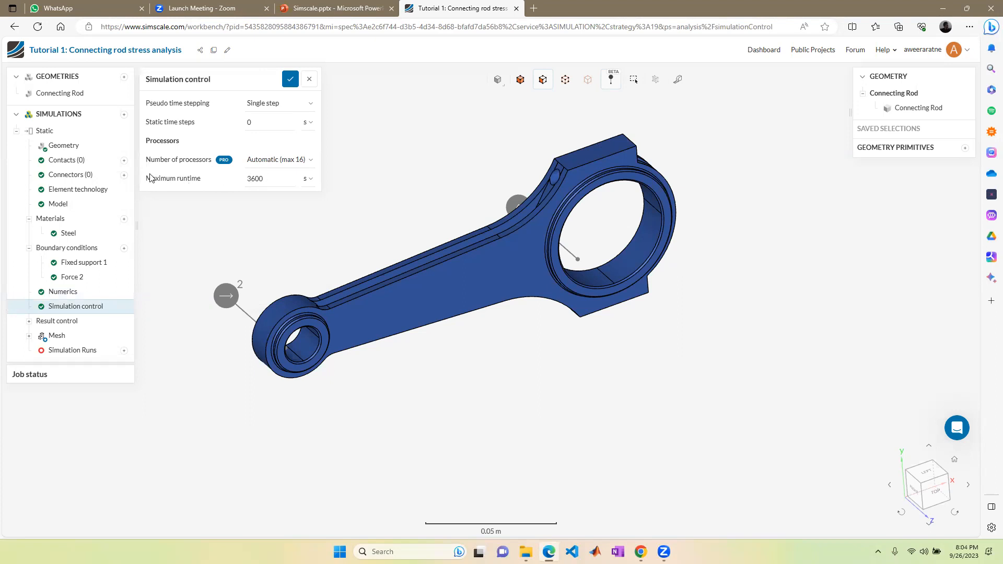
left_click(282, 163)
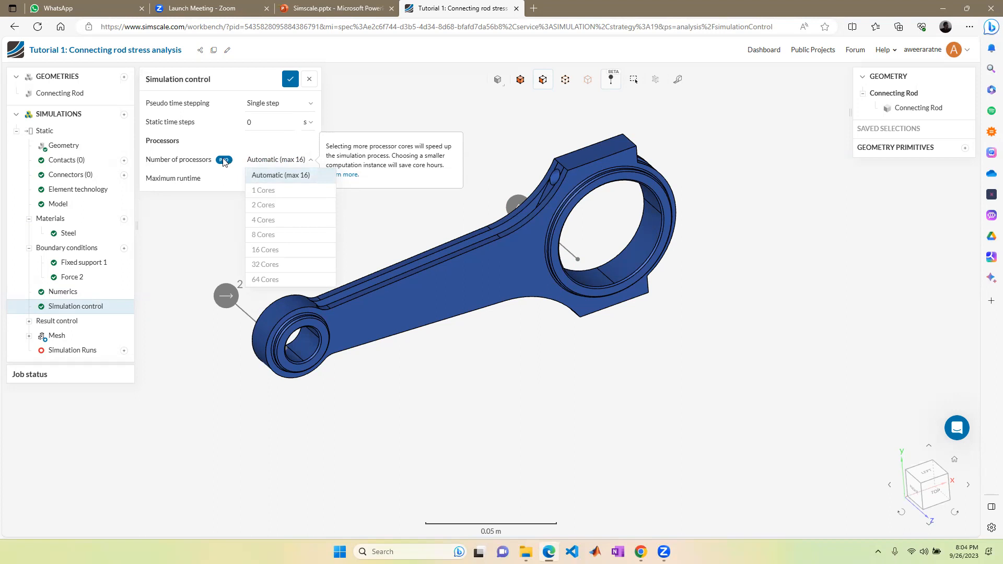
left_click(174, 151)
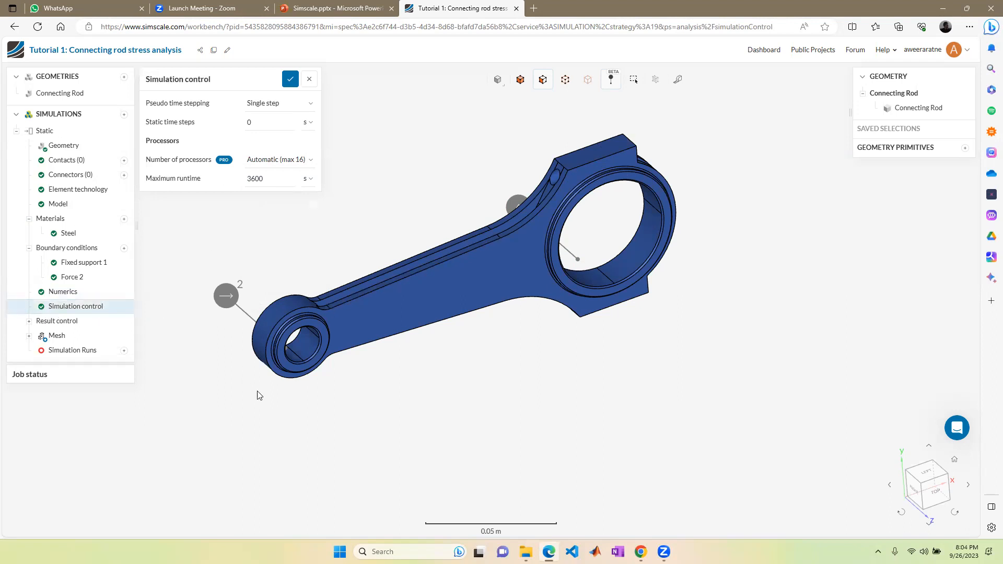
left_click(290, 79)
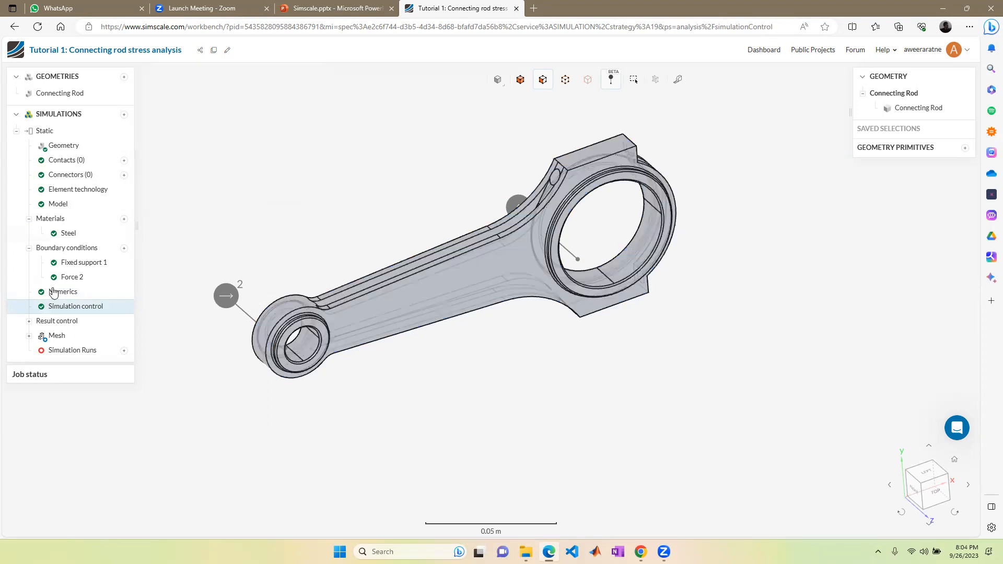
Step: Inspect the result types available in Result control, including the solution fields
left_click(30, 322)
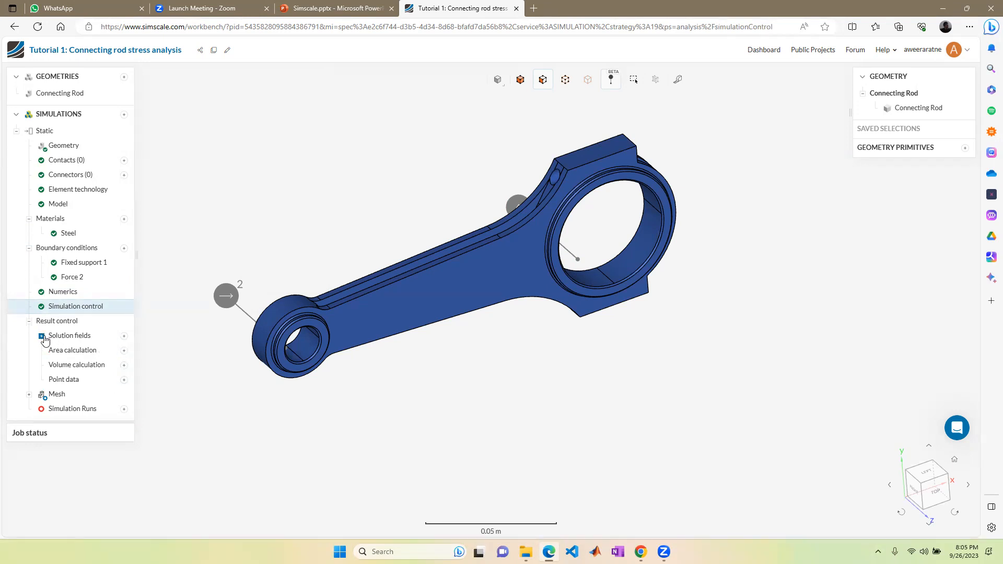
left_click(41, 338)
left_click(41, 338)
left_click(29, 322)
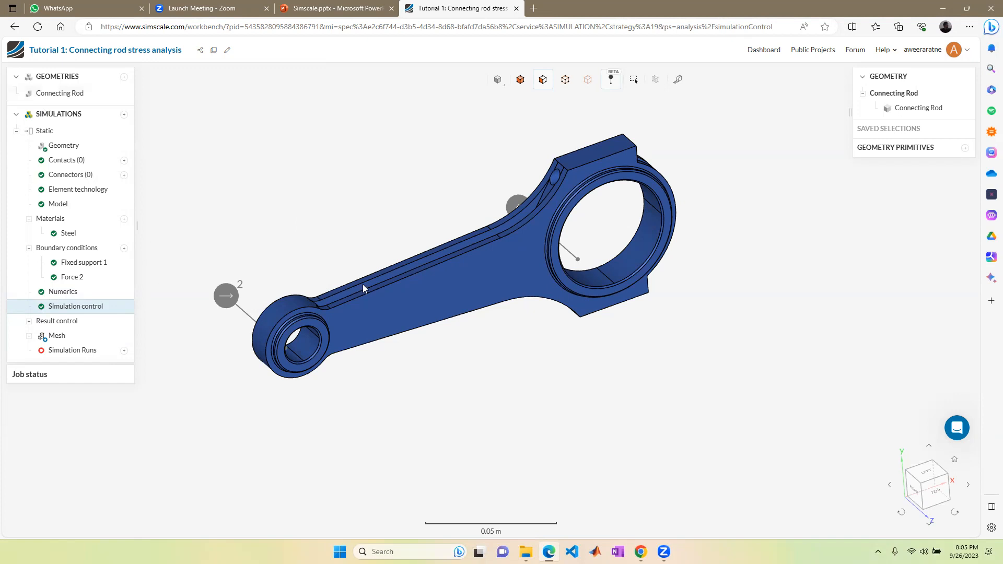
Step: Switch to the PowerPoint presentation, review the FEA study steps from defining geometry to meshing, and return to SimScale
left_click(369, 9)
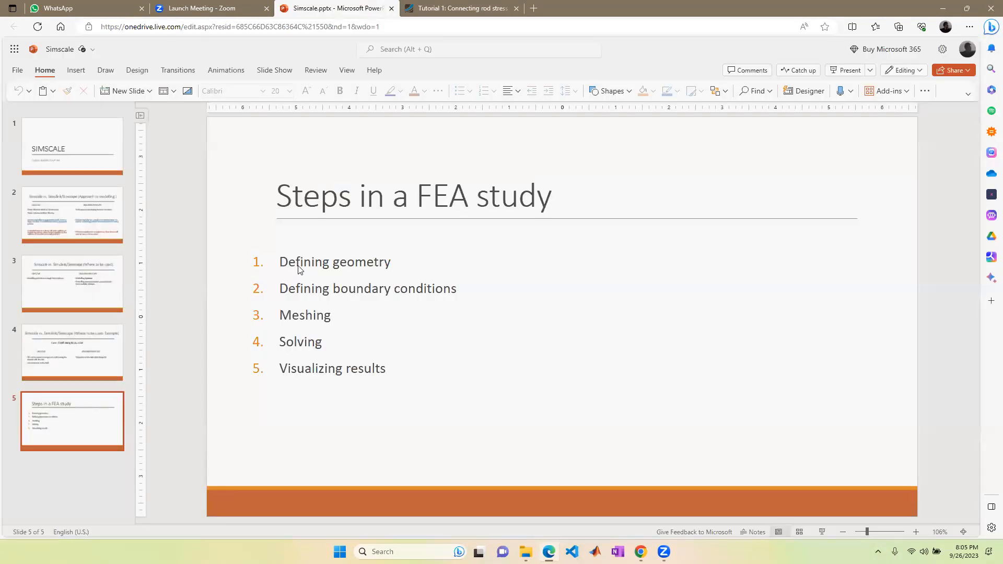
left_click_drag(282, 262, 396, 262)
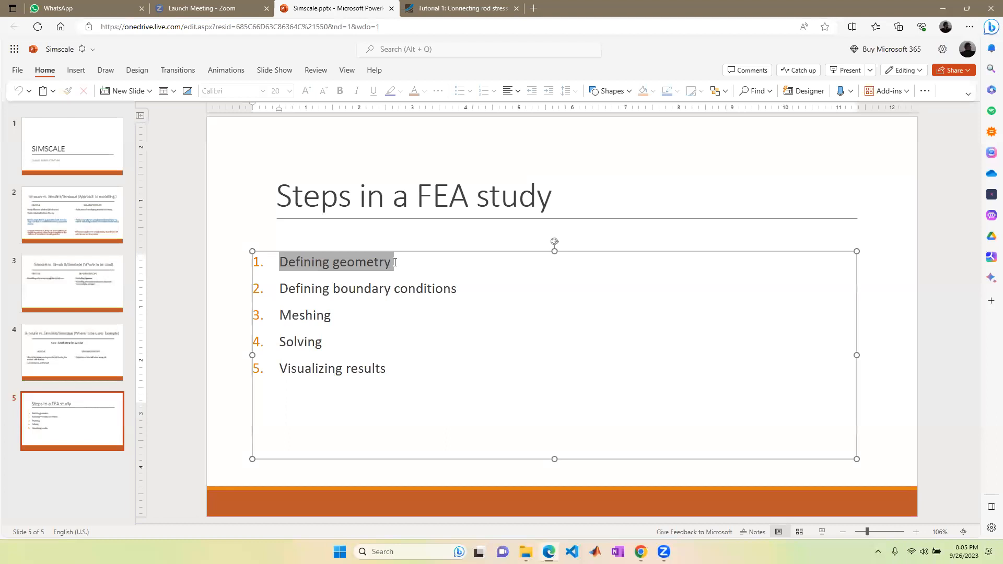
left_click_drag(460, 289, 279, 289)
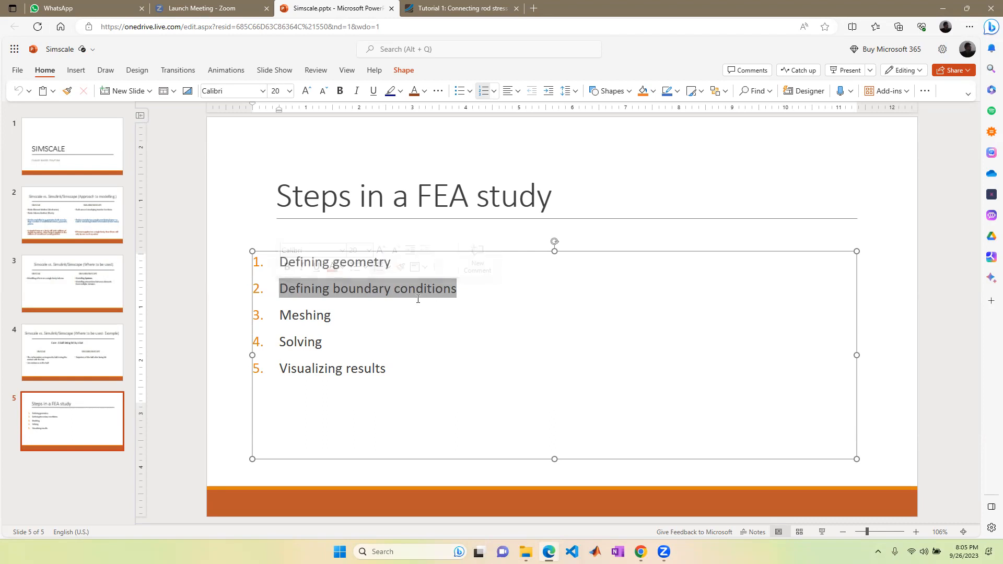
left_click(468, 290)
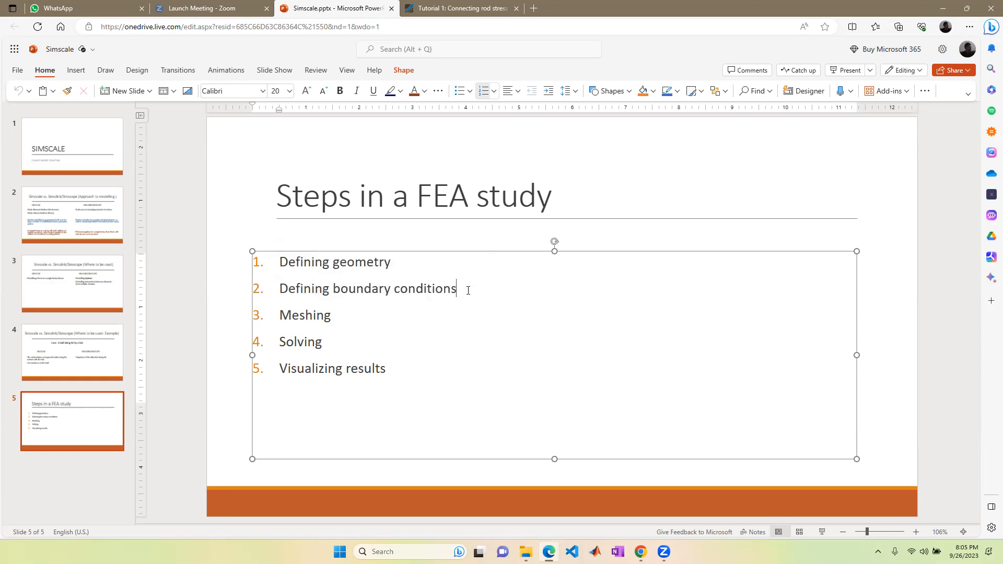
double_click(326, 318)
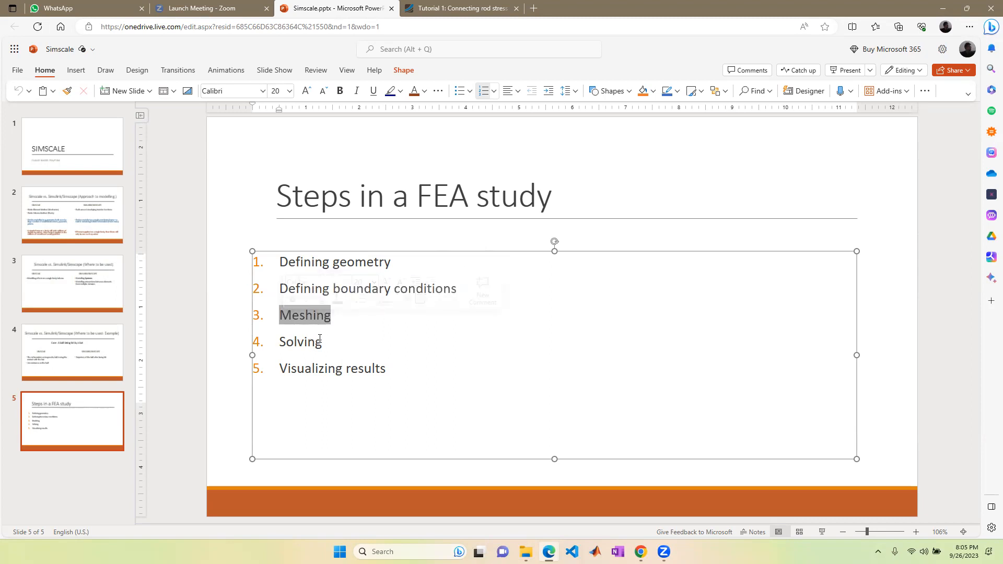
left_click(484, 7)
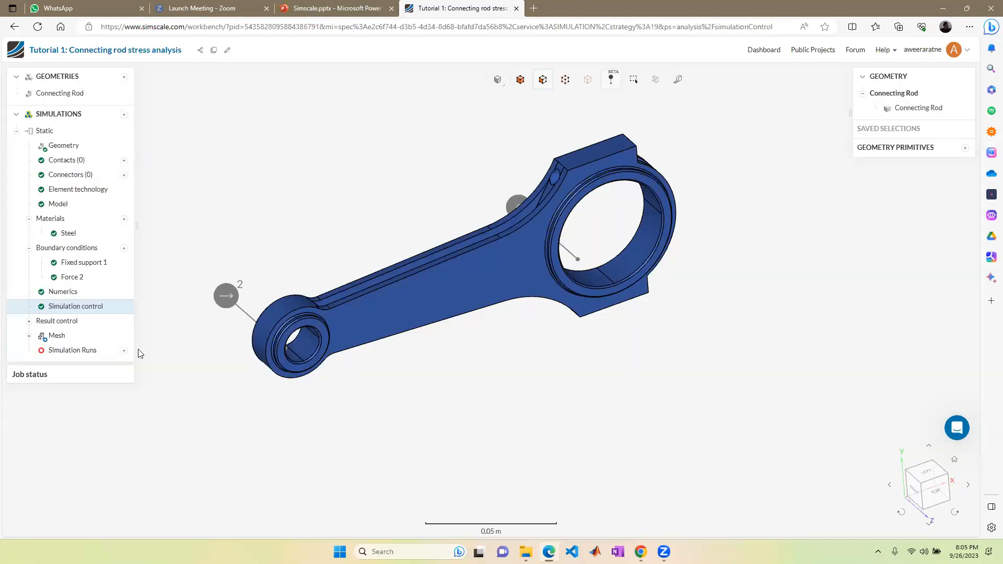
Step: Review the mesh sizing options and refinement types, and generate the mesh with automatic sizing and fineness 5
left_click(70, 341)
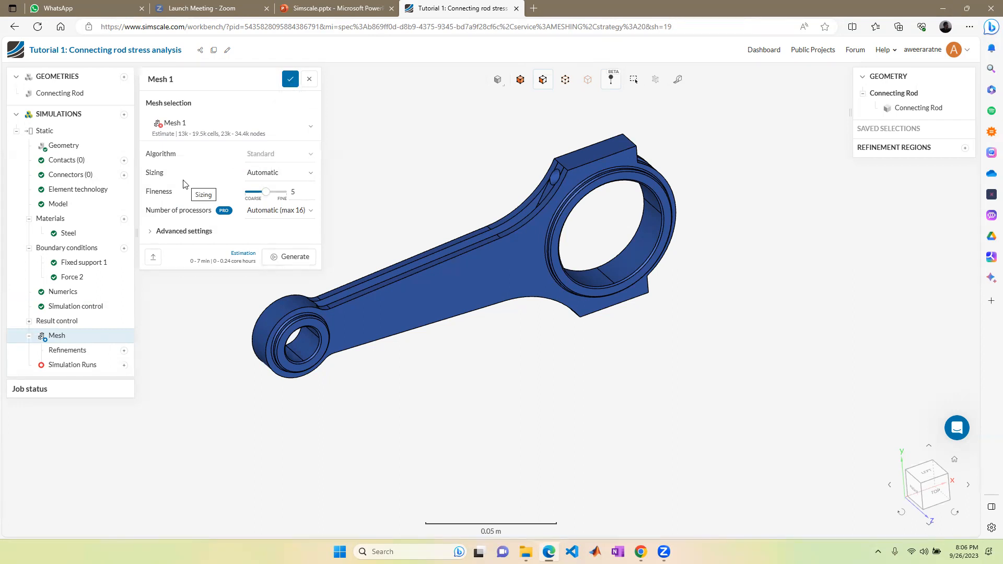
left_click(311, 177)
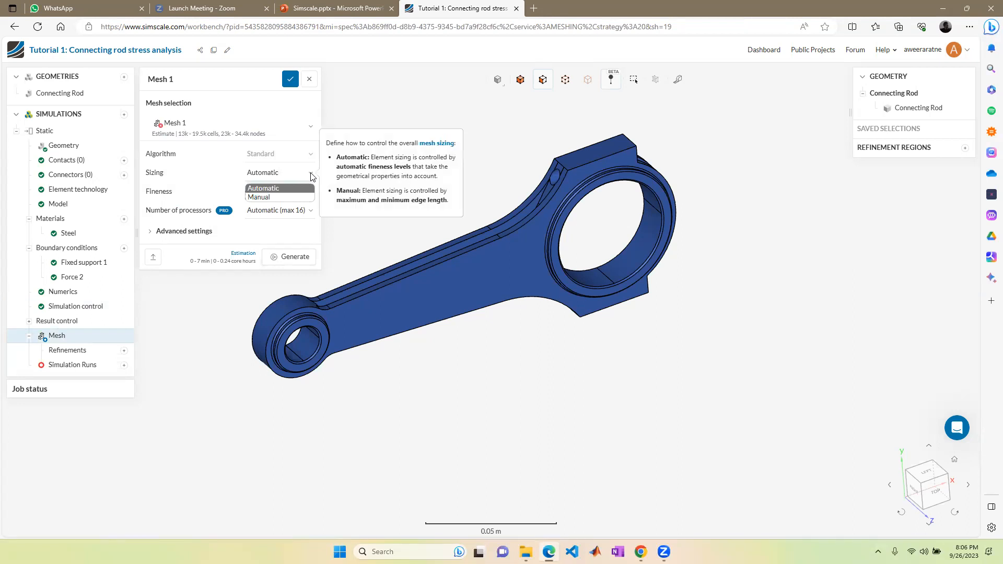
left_click(312, 176)
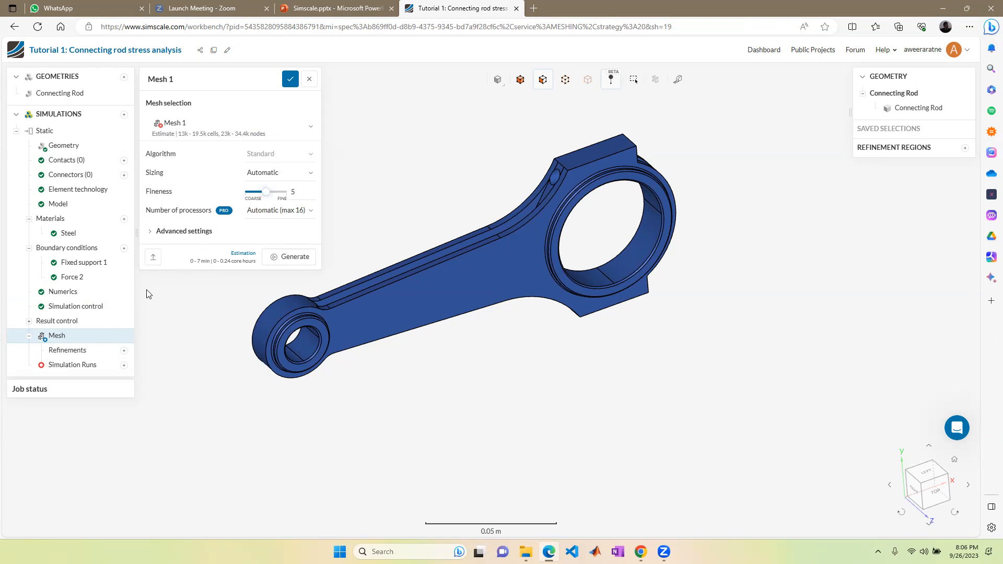
left_click(312, 174)
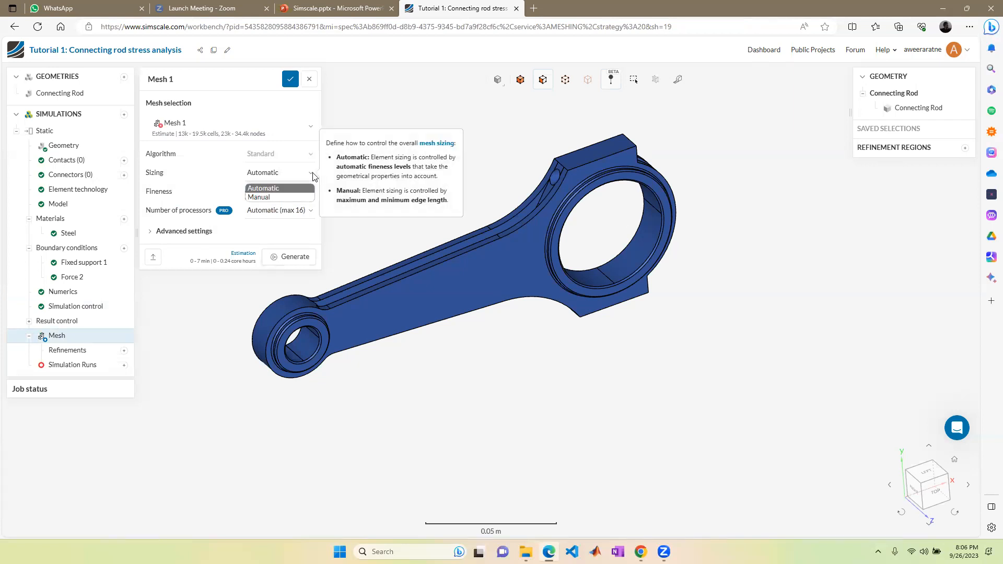
left_click(122, 350)
left_click(123, 351)
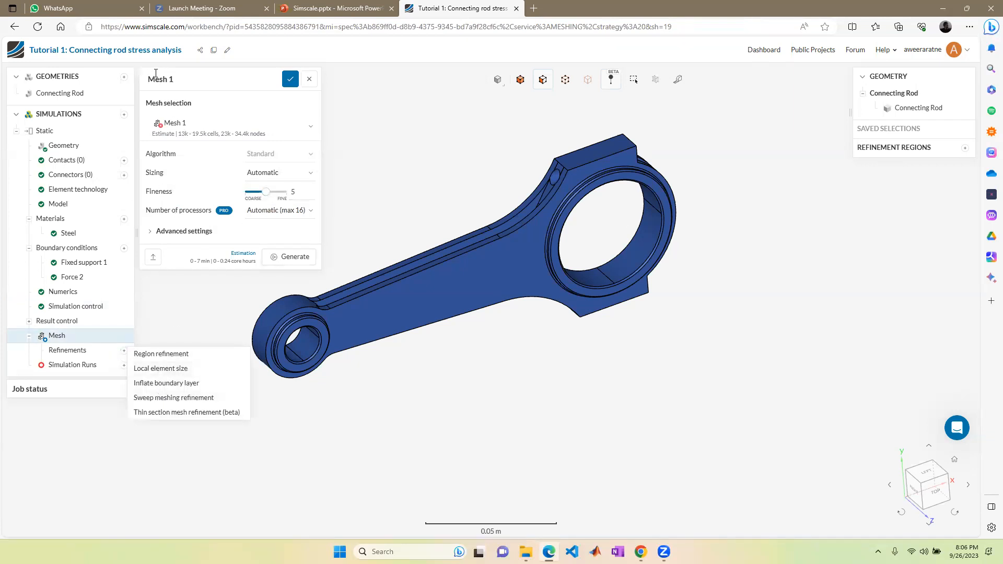
left_click(145, 99)
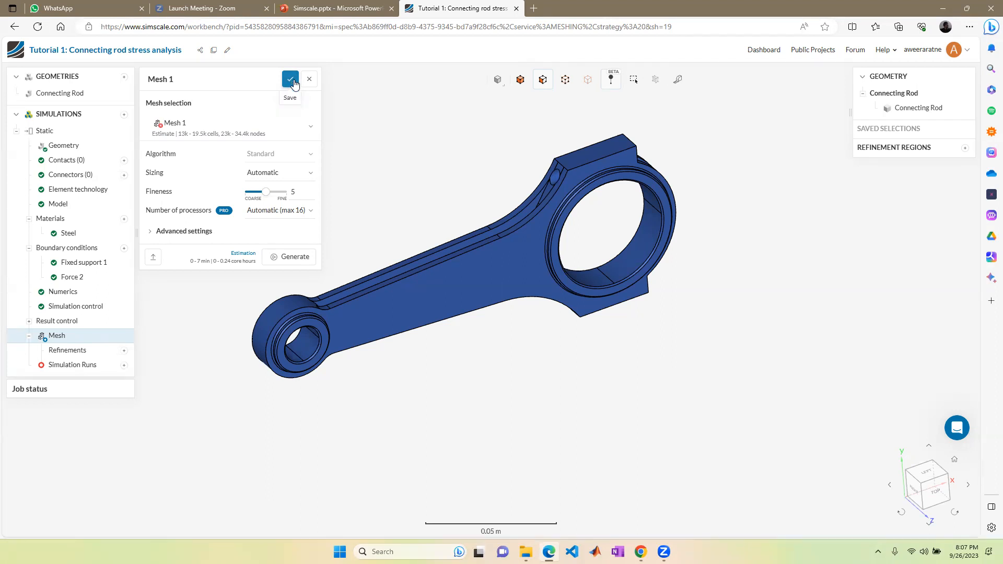
left_click(296, 258)
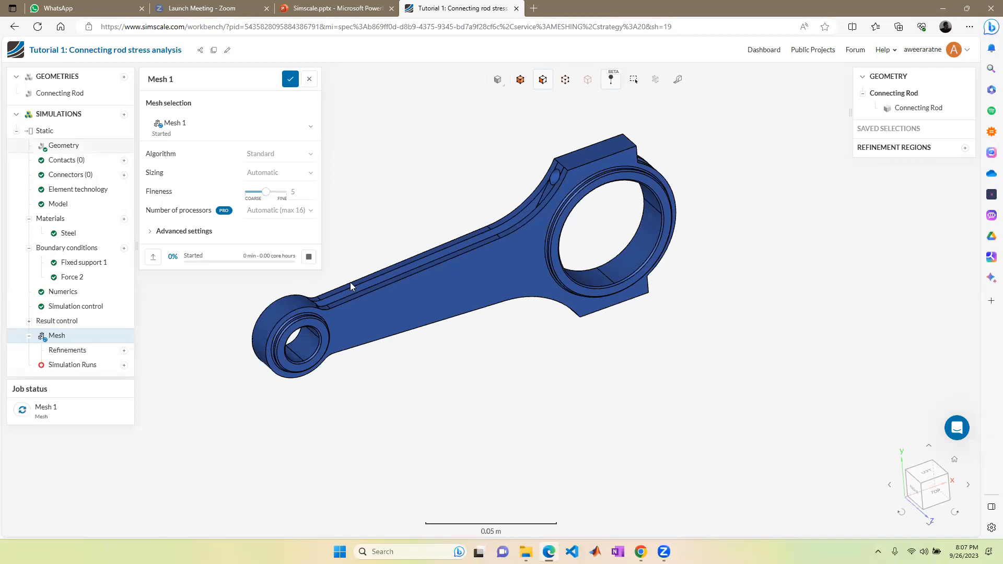
Step: Examine the generated mesh around the connecting rod's small bore, shank, large bore and side faces
scroll(381, 211, "up", 3)
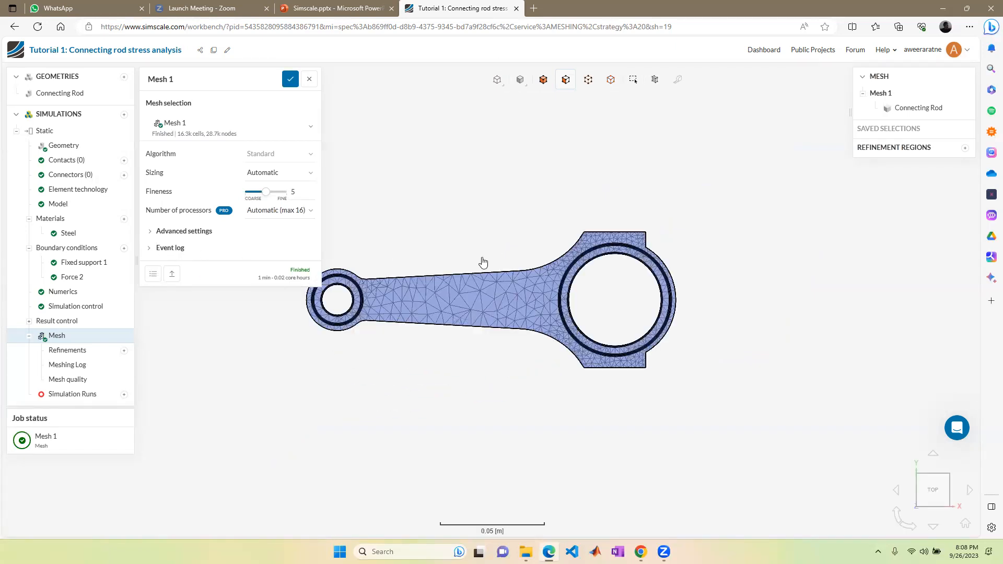
scroll(393, 276, "up", 3)
scroll(496, 376, "down", 2)
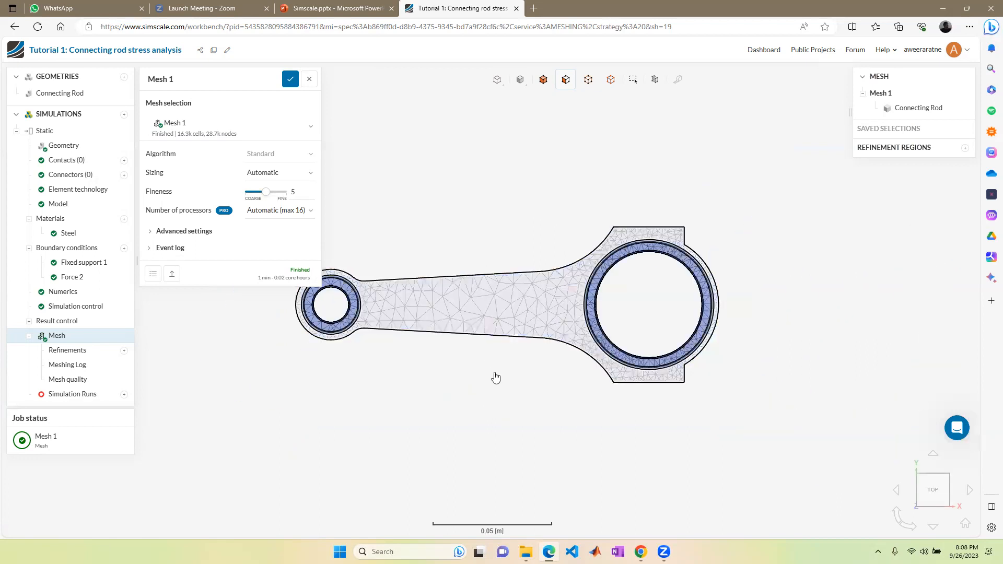
left_click_drag(478, 290, 523, 199)
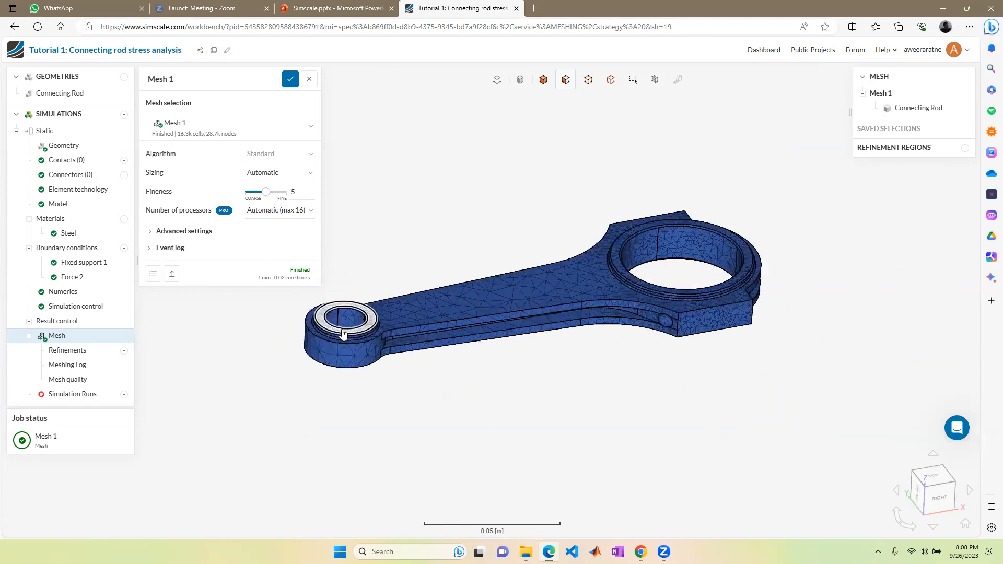
scroll(355, 340, "up", 3)
scroll(357, 345, "up", 2)
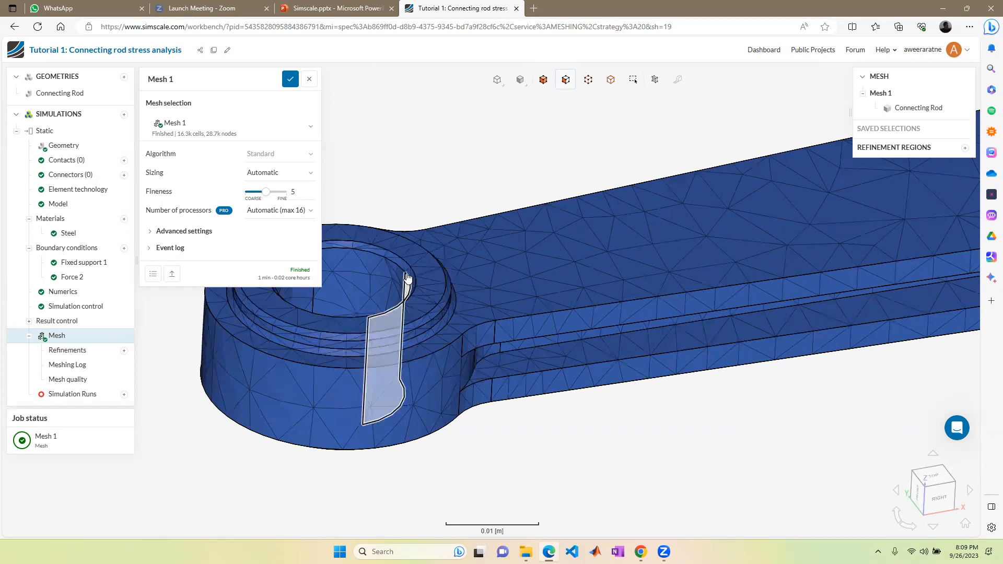
scroll(543, 277, "down", 5)
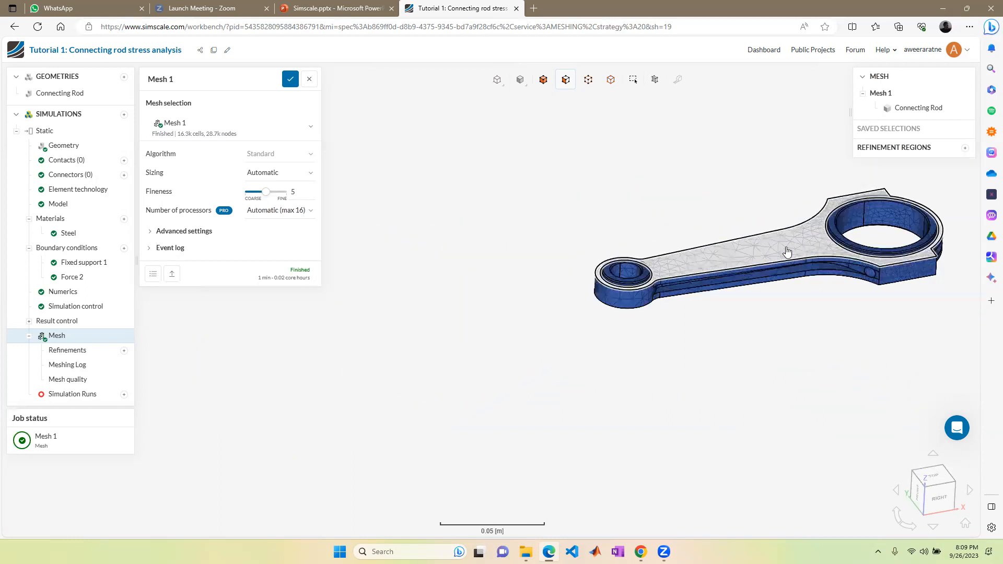
scroll(901, 228, "up", 2)
left_click_drag(790, 233, 863, 404)
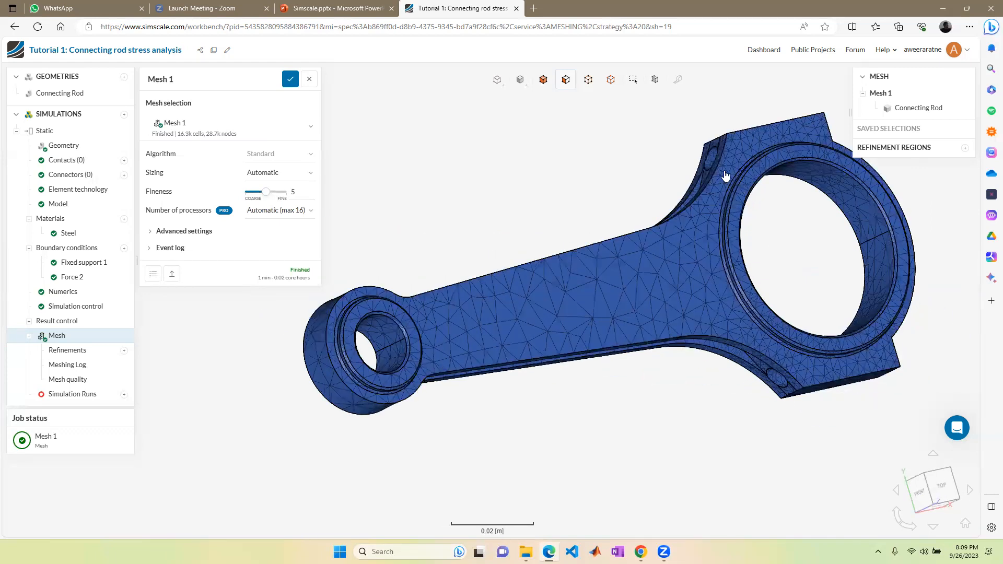
scroll(811, 217, "down", 4)
scroll(853, 203, "up", 4)
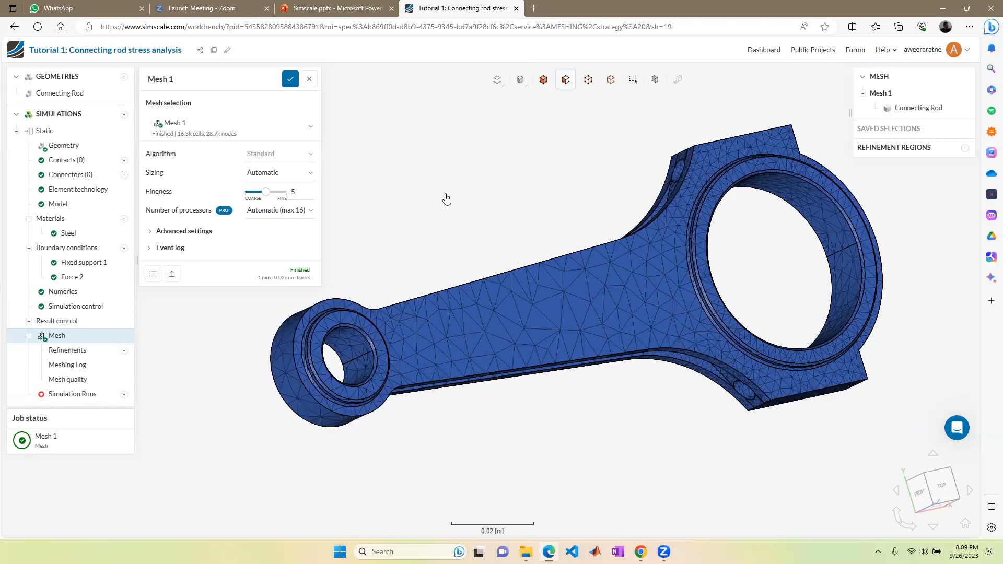
scroll(486, 185, "up", 2)
scroll(410, 317, "down", 2)
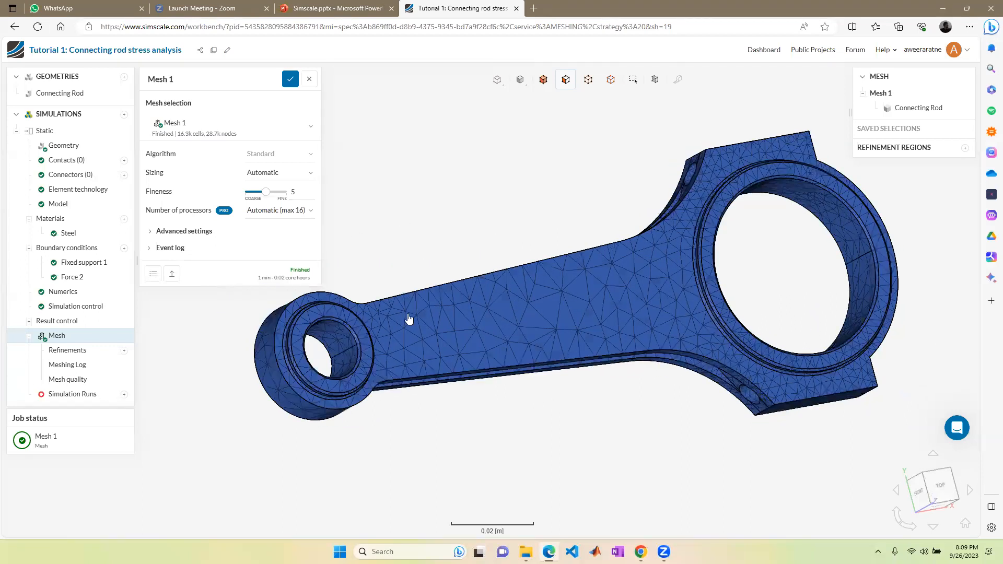
scroll(370, 346, "up", 3)
scroll(373, 346, "down", 3)
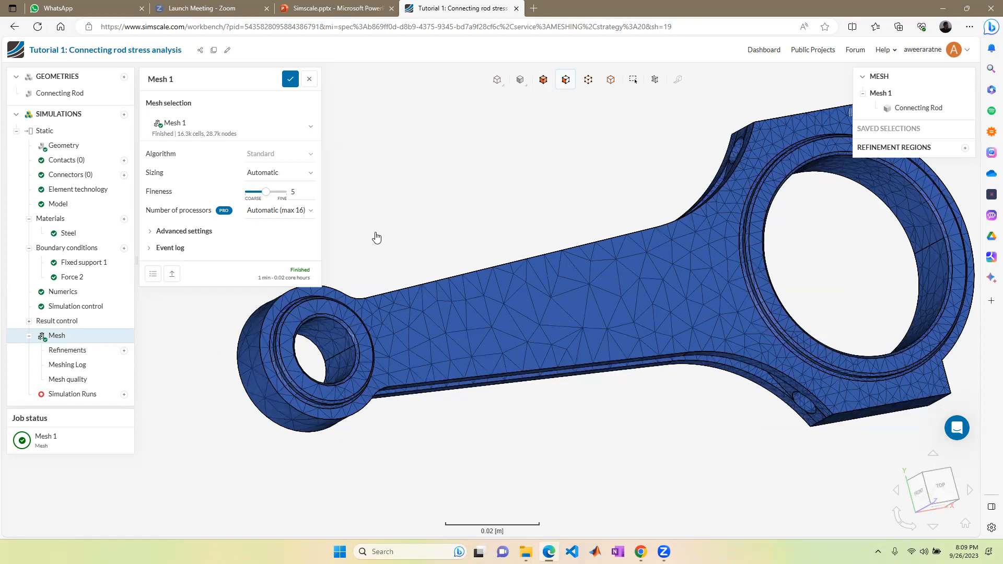
left_click_drag(378, 237, 471, 327)
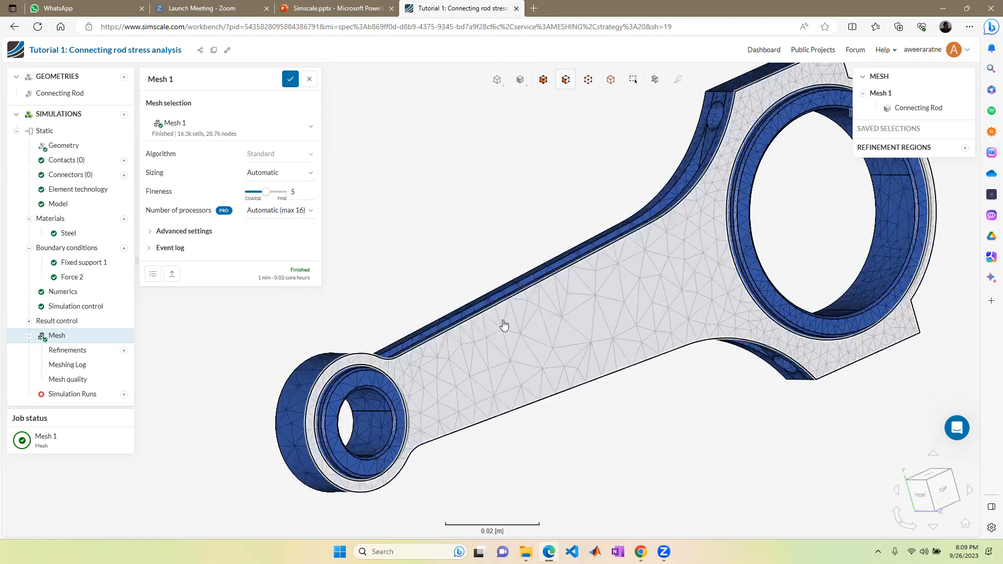
left_click_drag(542, 264, 610, 327)
left_click_drag(484, 190, 609, 291)
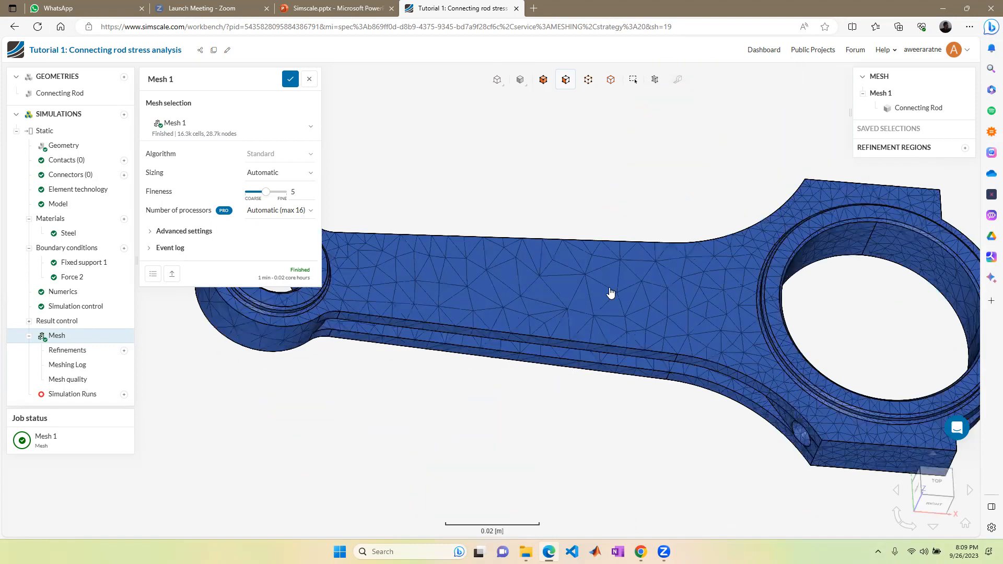
left_click_drag(784, 304, 757, 218)
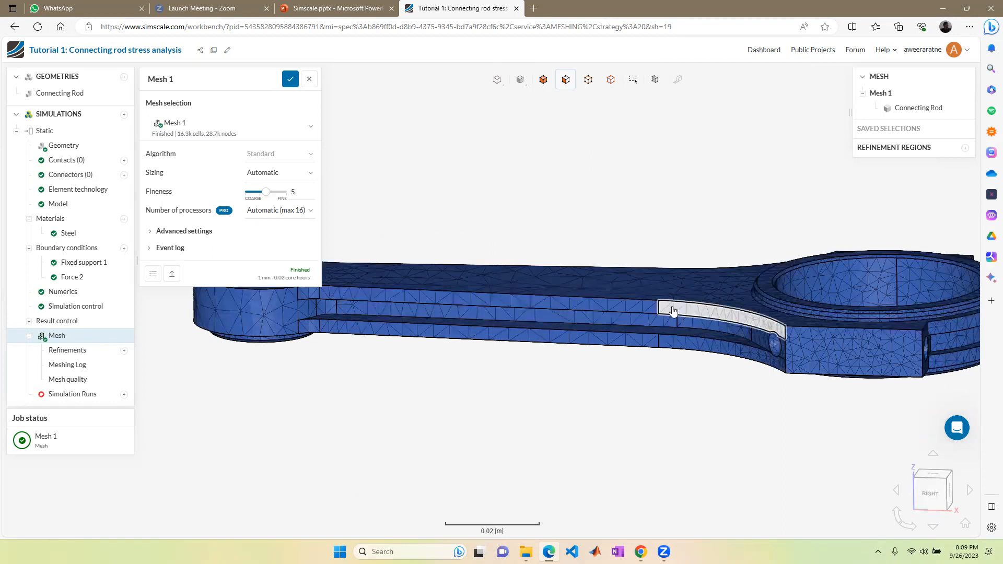
Step: Examine the mesh around the bolt hole, side faces and stepped rim at the connecting rod's large end
left_click_drag(511, 231, 624, 326)
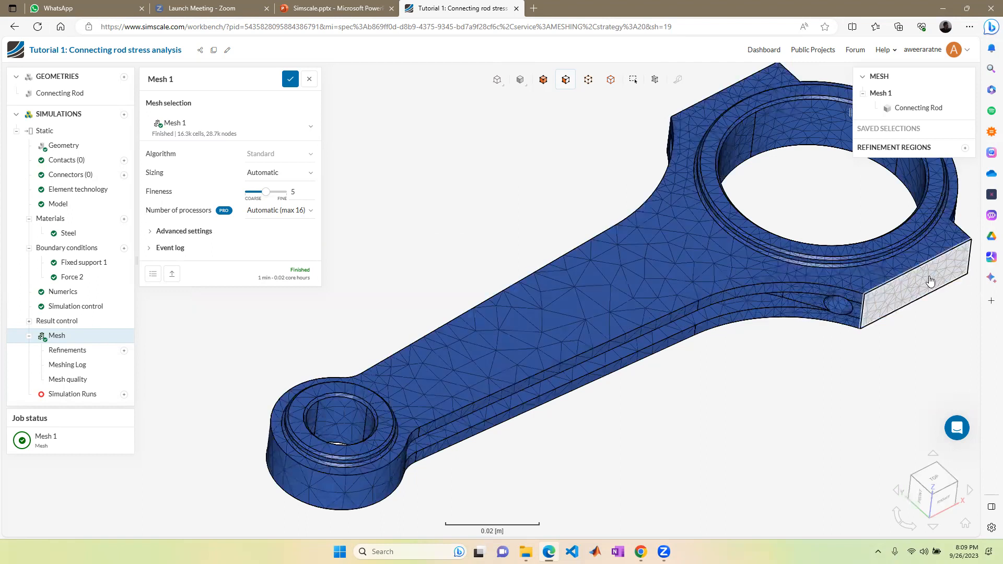
scroll(928, 279, "up", 5)
scroll(730, 334, "up", 3)
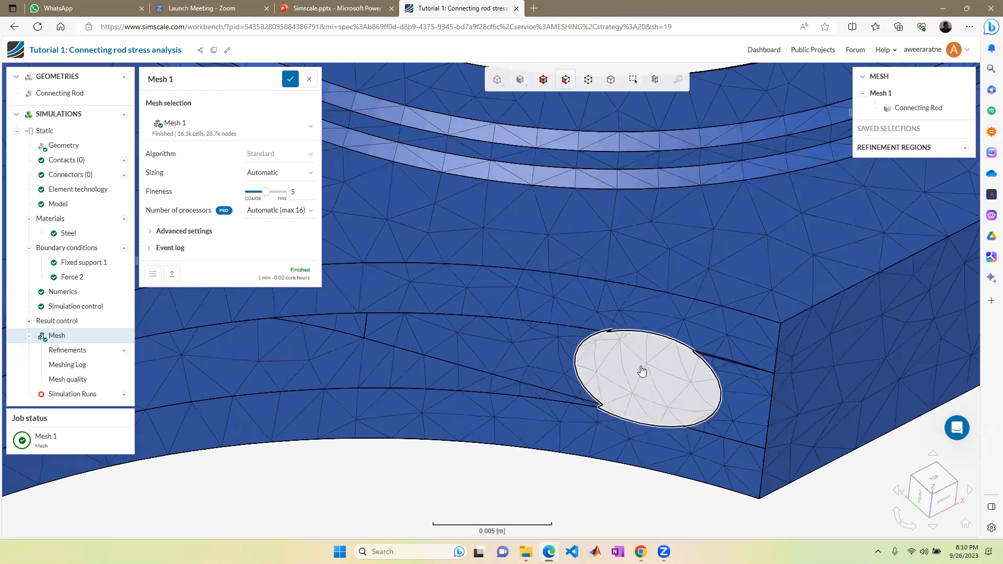
left_click_drag(582, 481, 550, 434)
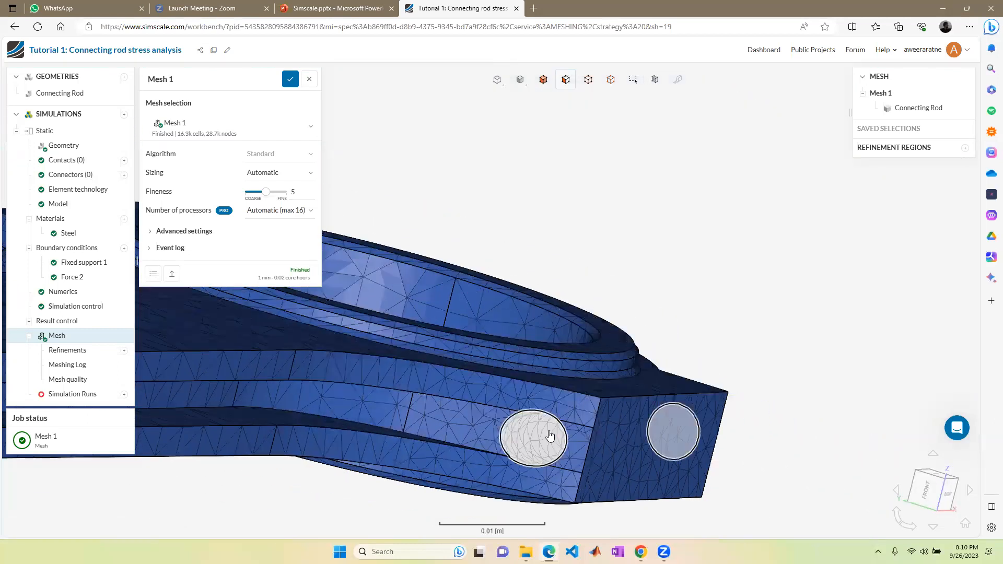
left_click_drag(648, 336, 601, 386)
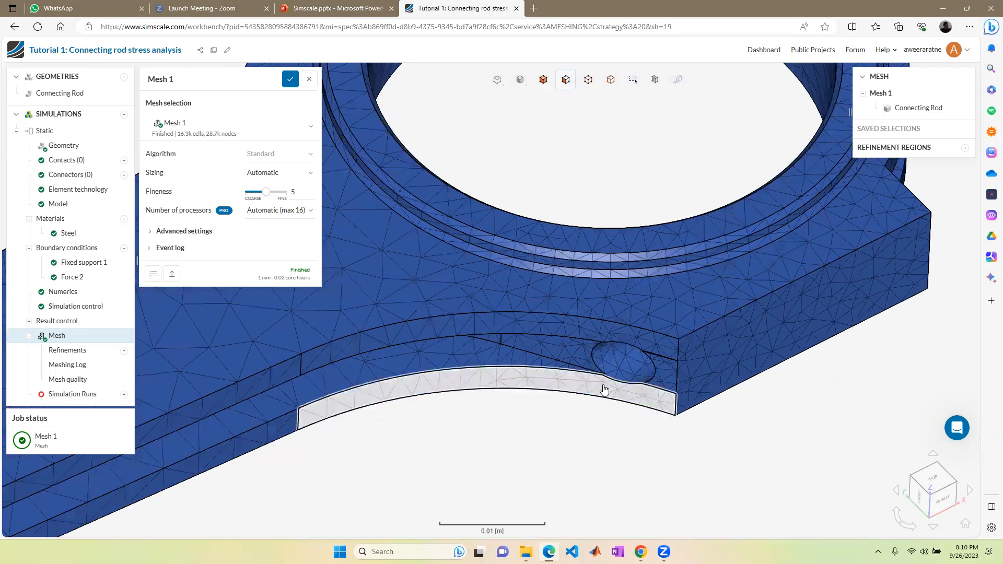
scroll(647, 258, "down", 3)
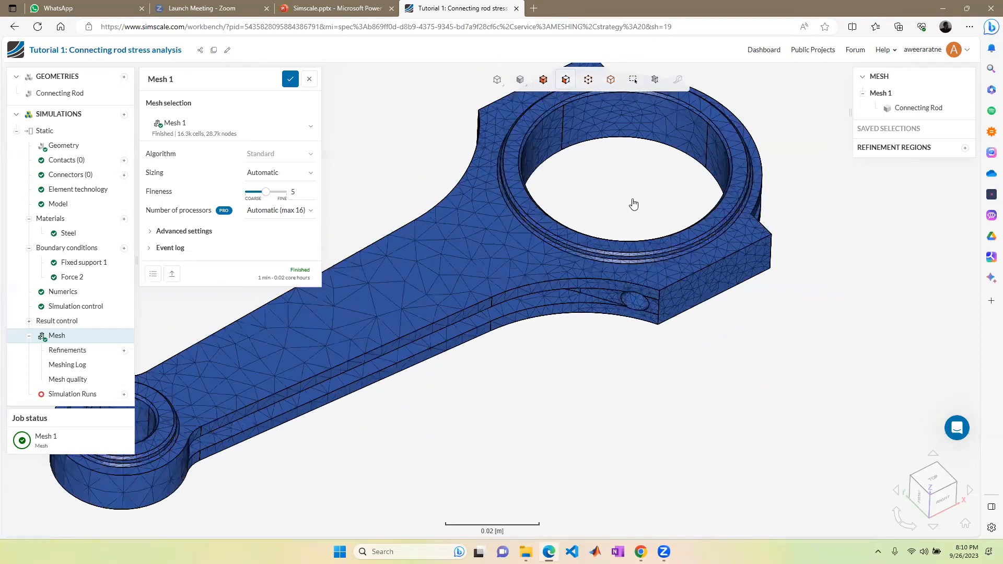
scroll(636, 205, "up", 3)
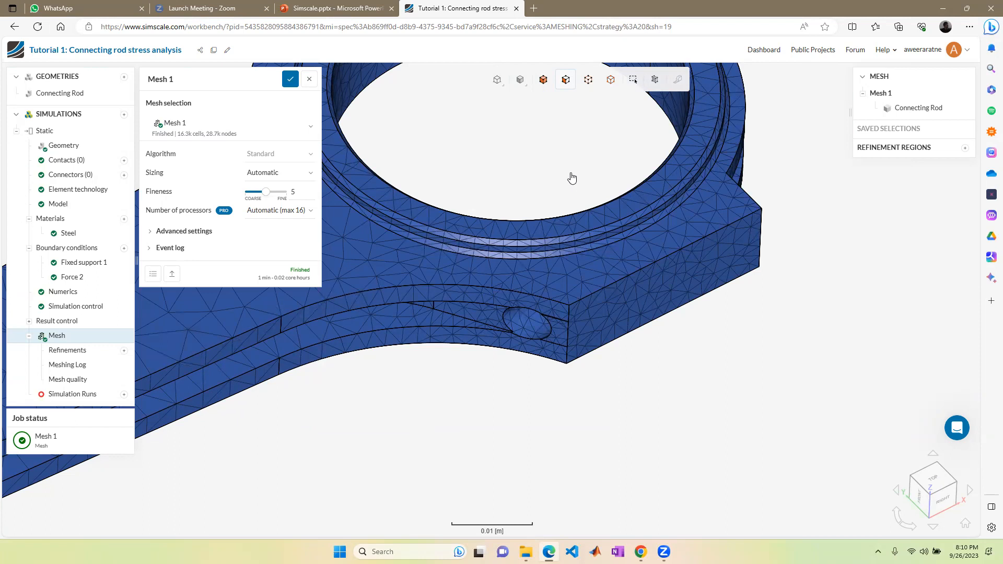
scroll(517, 198, "down", 5)
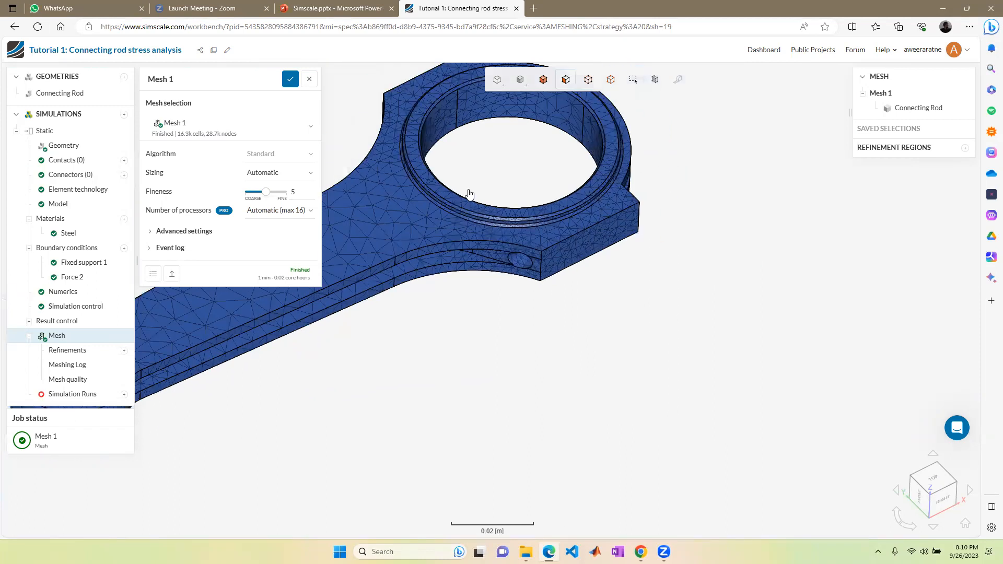
scroll(369, 184, "up", 4)
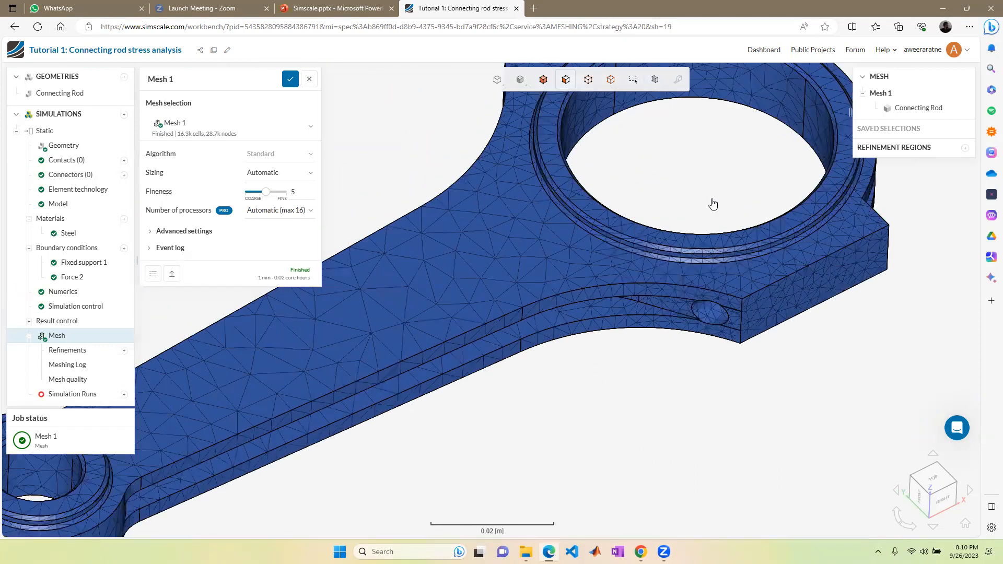
left_click_drag(728, 172, 658, 200)
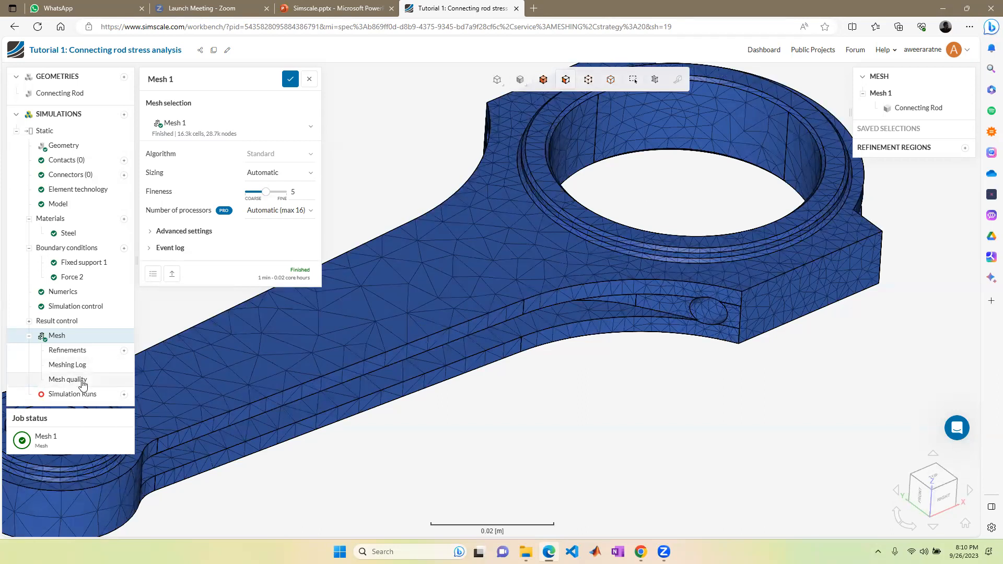
Step: Compare the element sizes on the rod's flat shank face with those on the large bore's rim and the curved side face
scroll(598, 193, "down", 3)
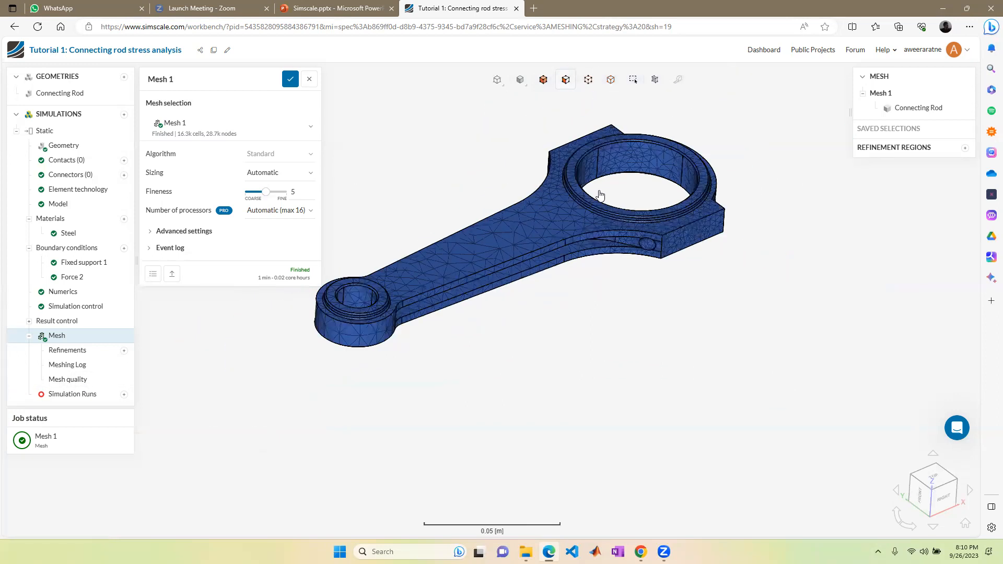
scroll(437, 166, "up", 3)
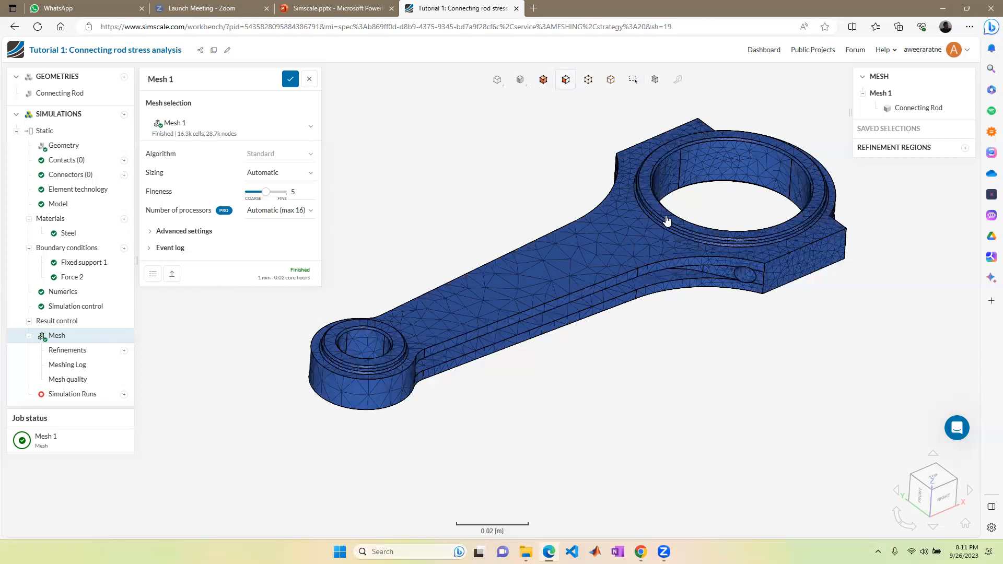
scroll(797, 199, "up", 5)
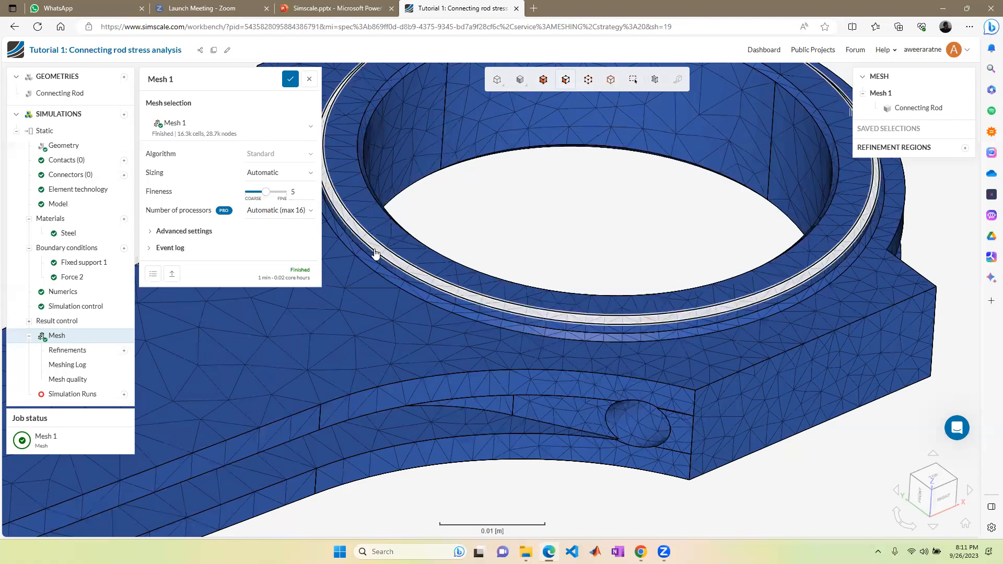
scroll(598, 258, "down", 5)
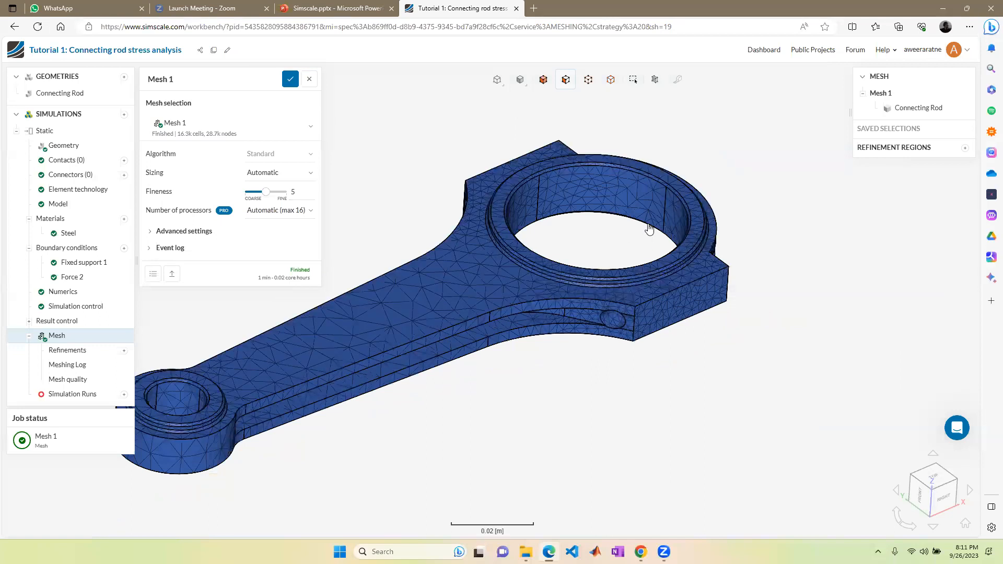
scroll(428, 293, "down", 4)
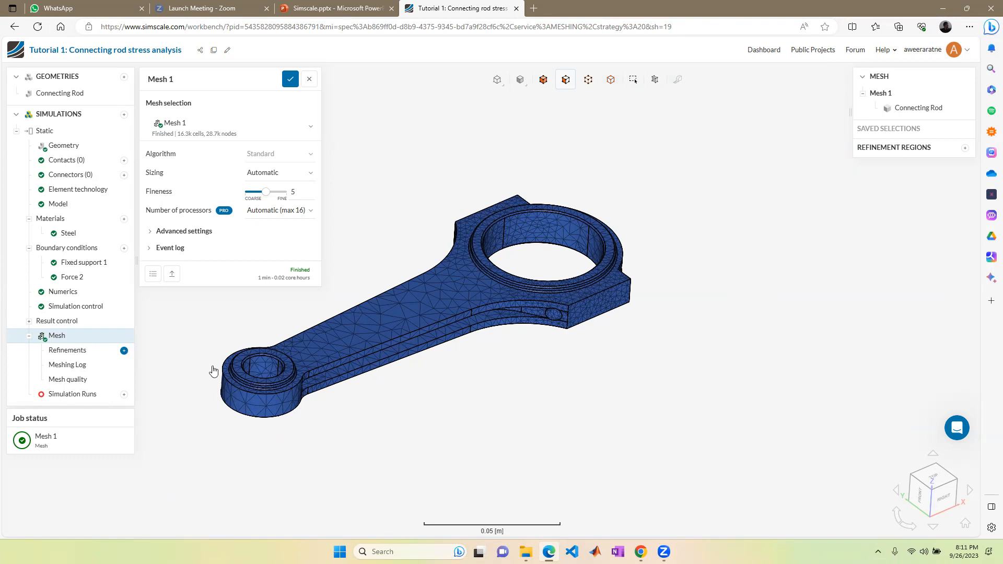
scroll(271, 365, "up", 6)
scroll(690, 246, "down", 10)
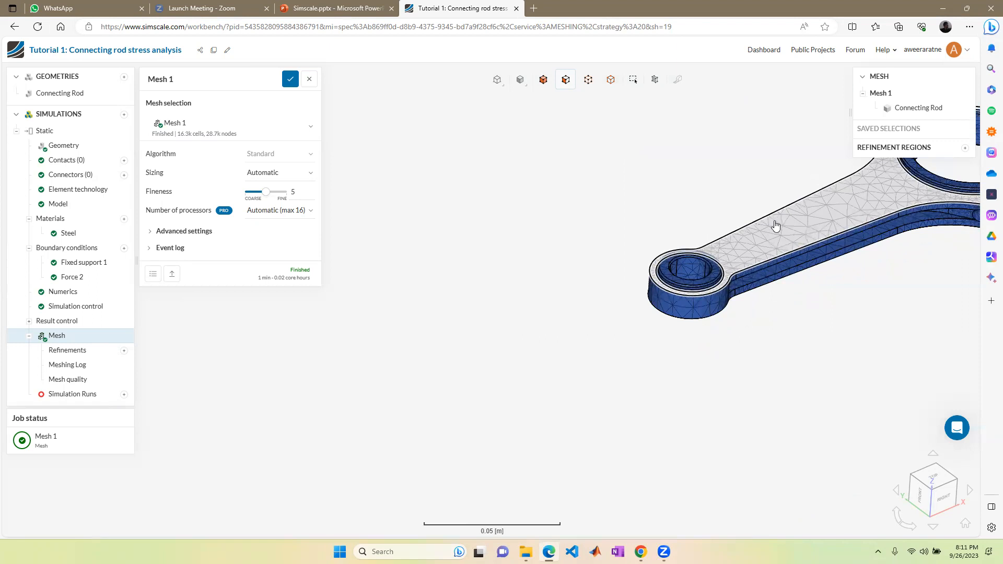
scroll(945, 193, "down", 3)
scroll(945, 193, "up", 7)
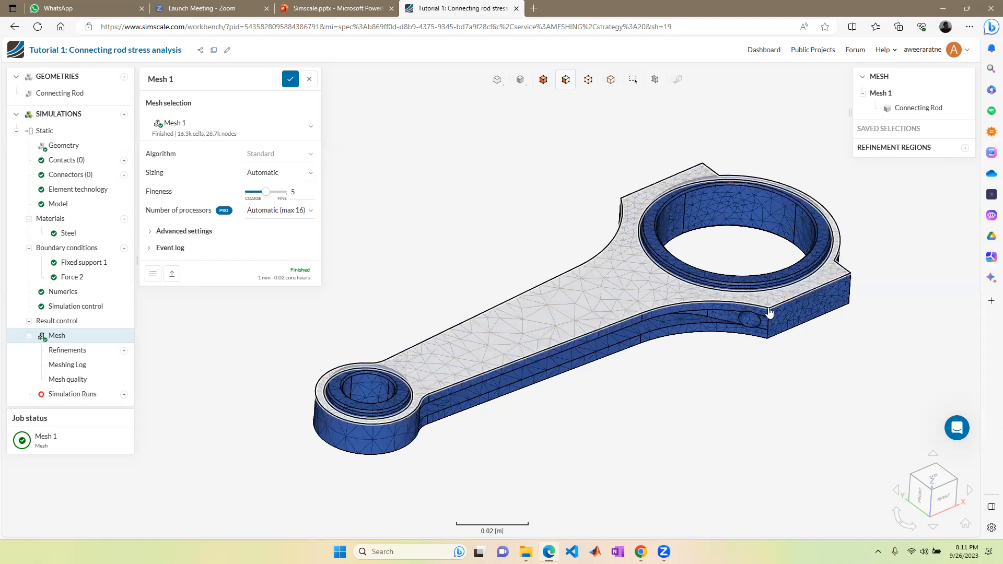
scroll(708, 307, "up", 5)
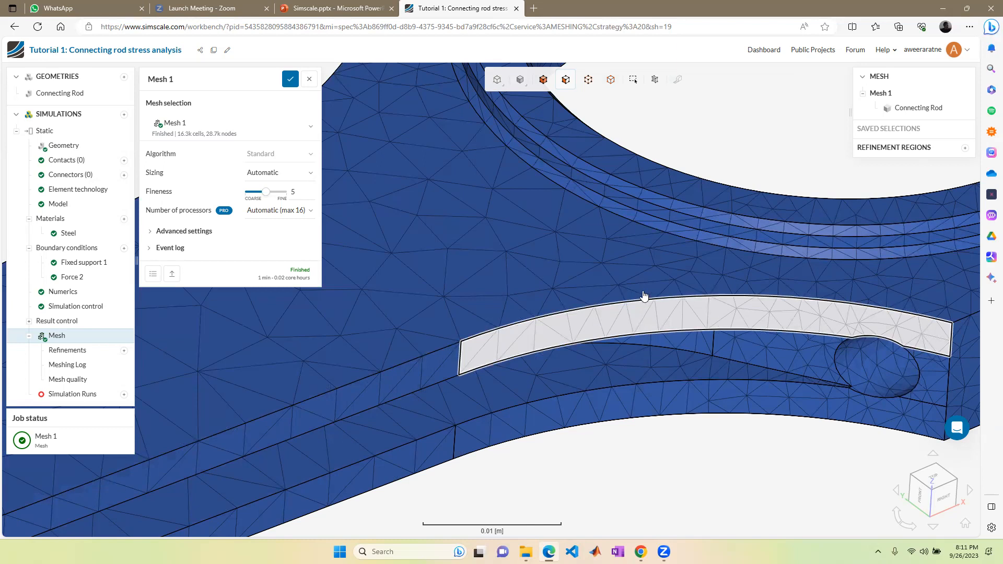
scroll(847, 301, "down", 1)
scroll(847, 301, "down", 5)
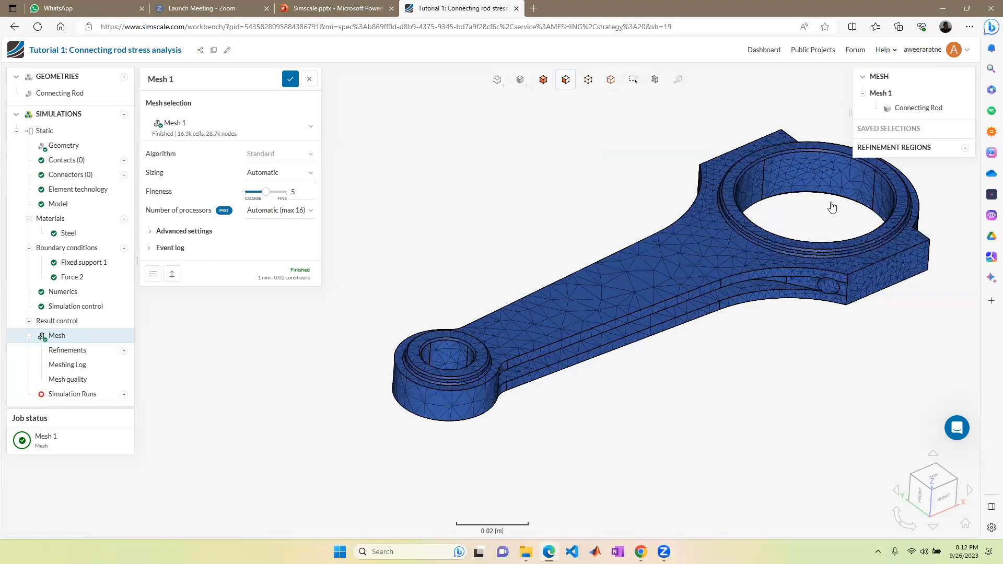
scroll(833, 208, "down", 5)
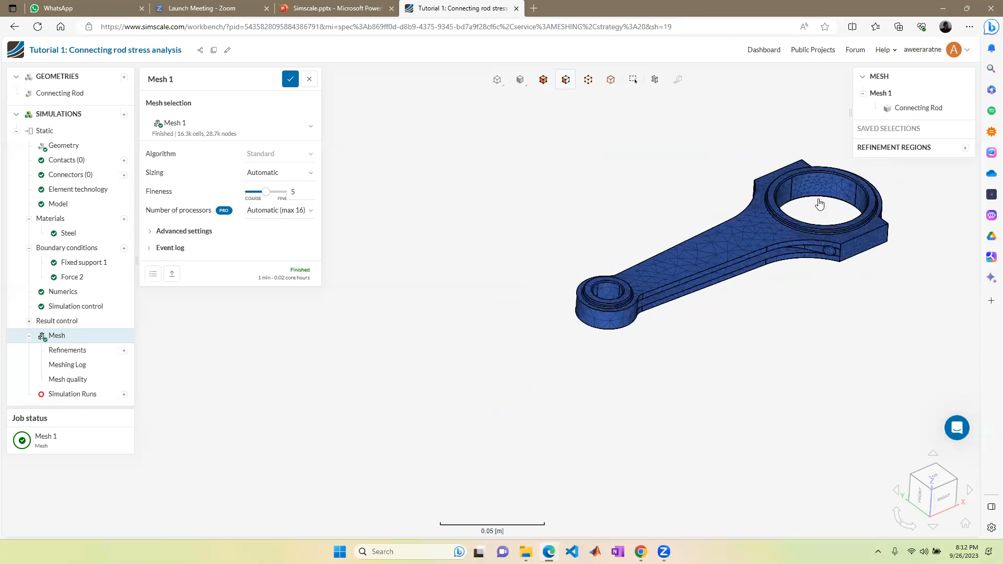
scroll(605, 287, "down", 3)
Step: Capture a rectangular snip of the whole meshed connecting rod with the Snipping Tool
scroll(585, 283, "up", 2)
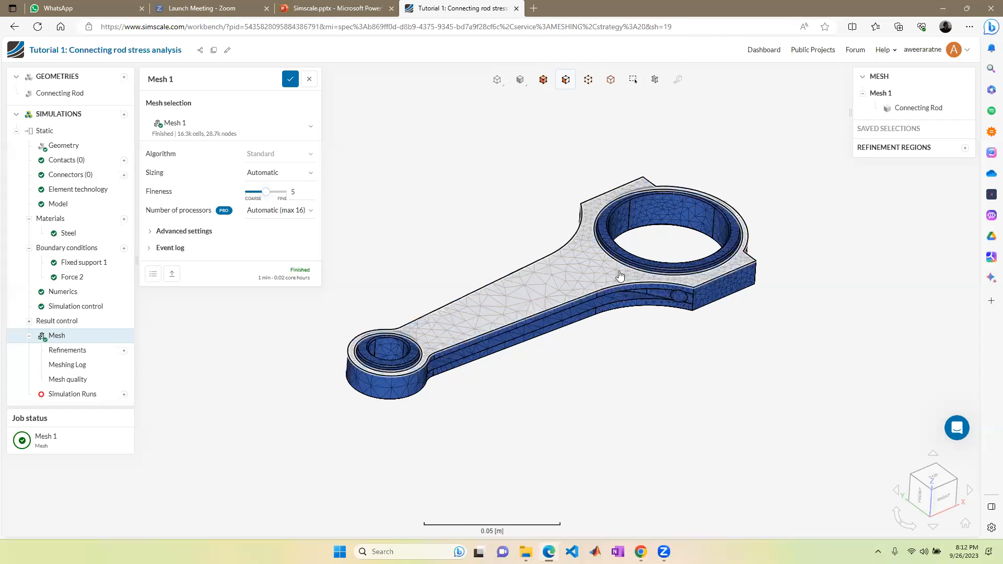
scroll(591, 260, "up", 2)
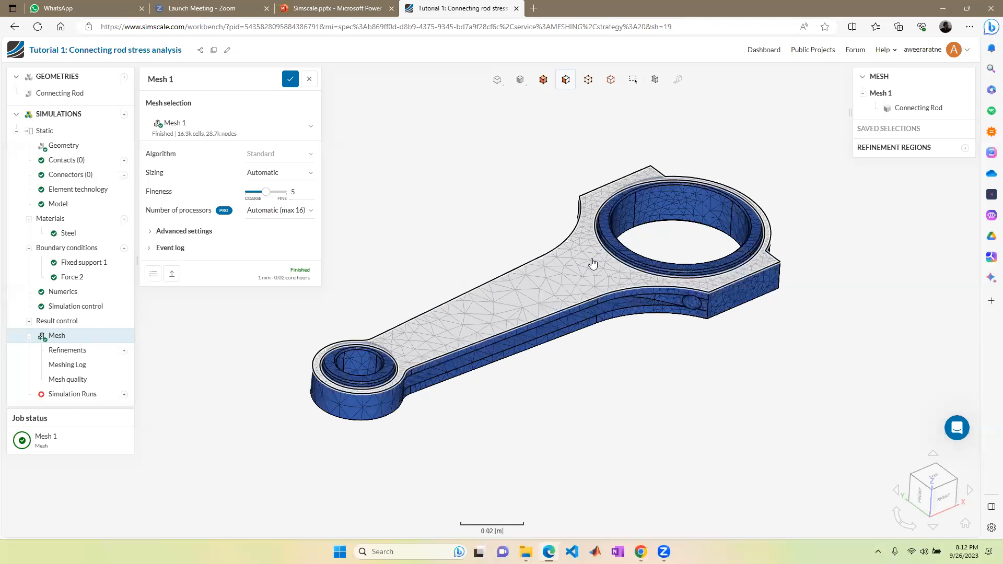
key("super")
left_click(584, 332)
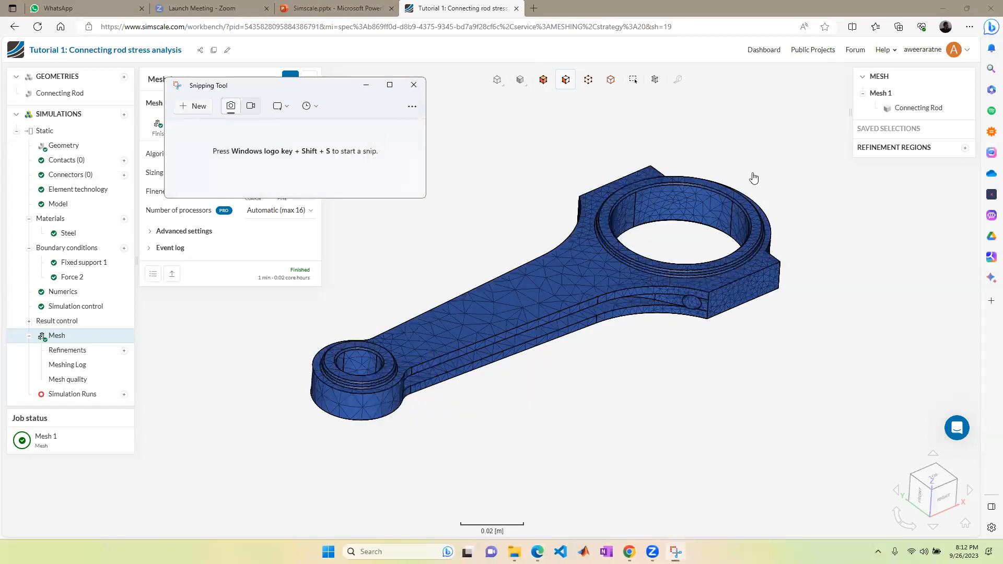
key("super+shift+s")
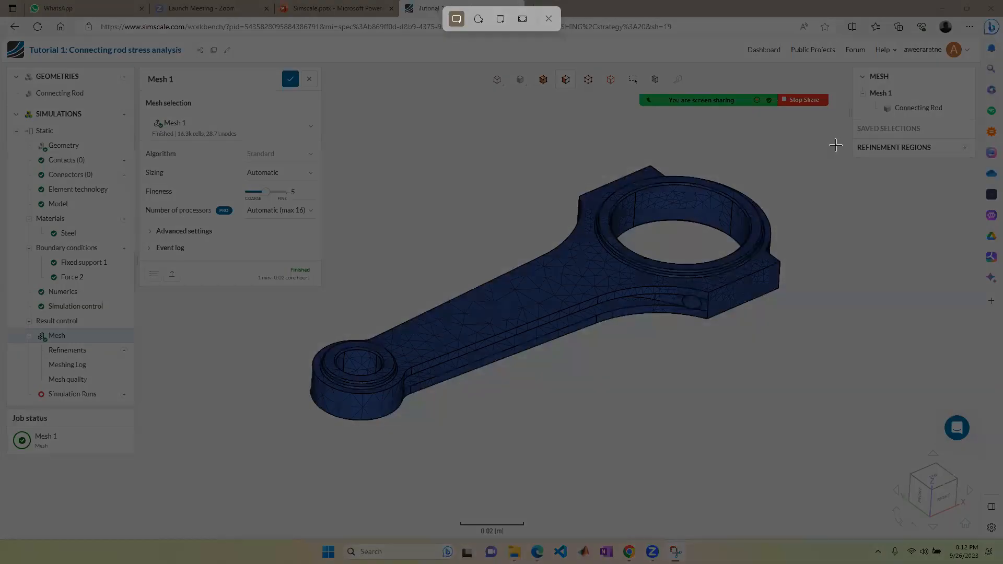
left_click_drag(836, 145, 284, 443)
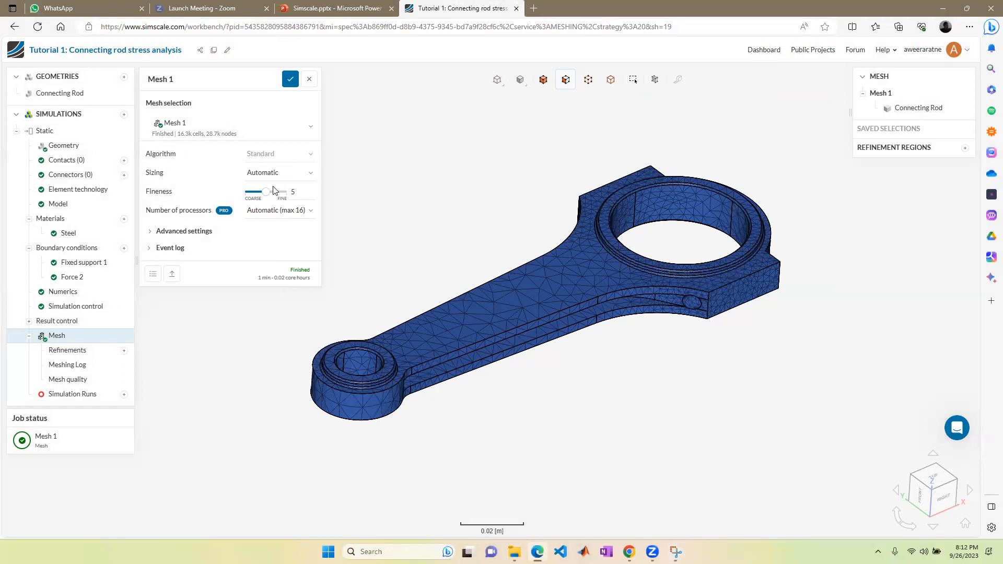
Step: Set the mesh fineness to 10 and regenerate Mesh 1, removing its existing simulation assignments
left_click_drag(269, 197, 288, 202)
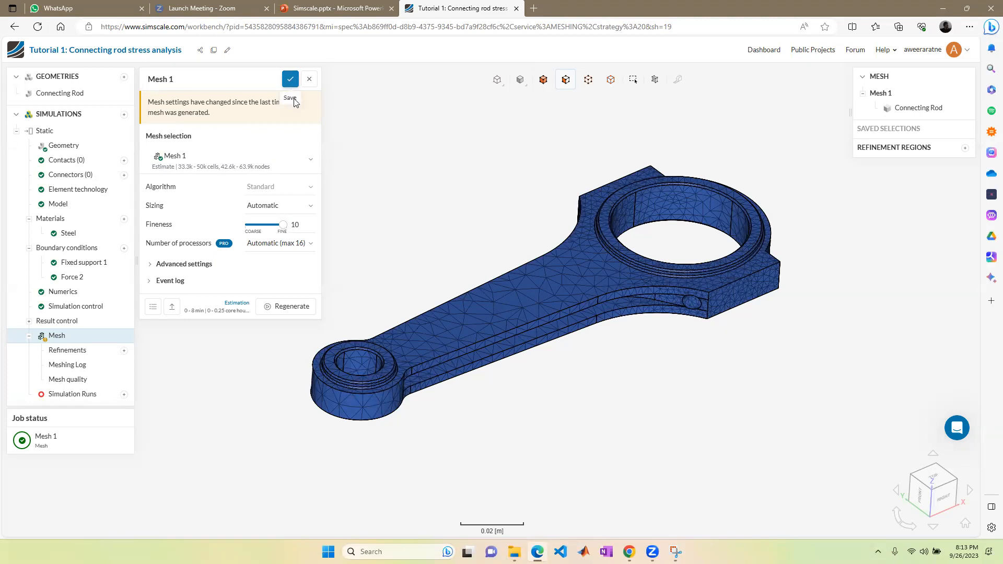
left_click(285, 308)
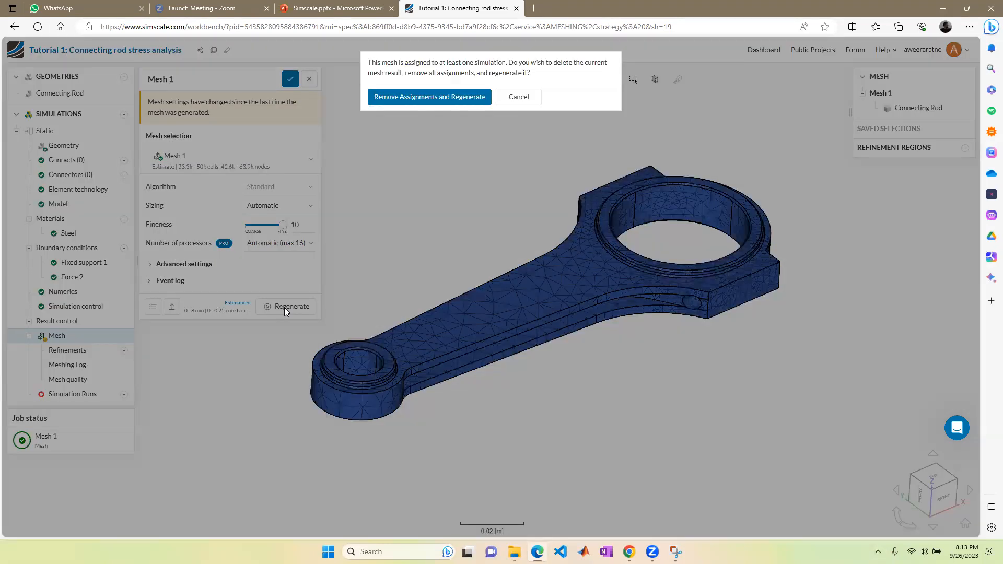
left_click(456, 101)
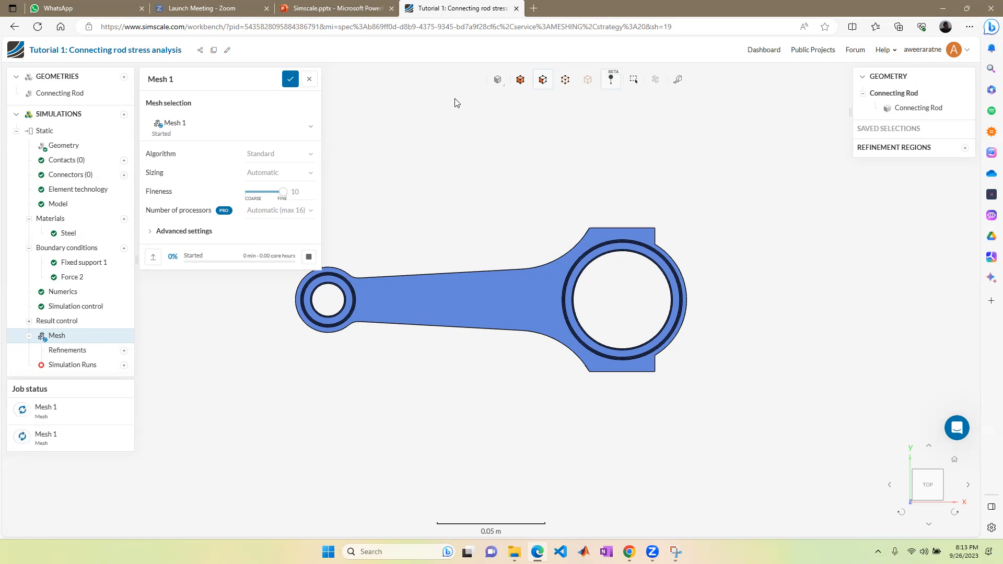
left_click_drag(458, 366, 628, 197)
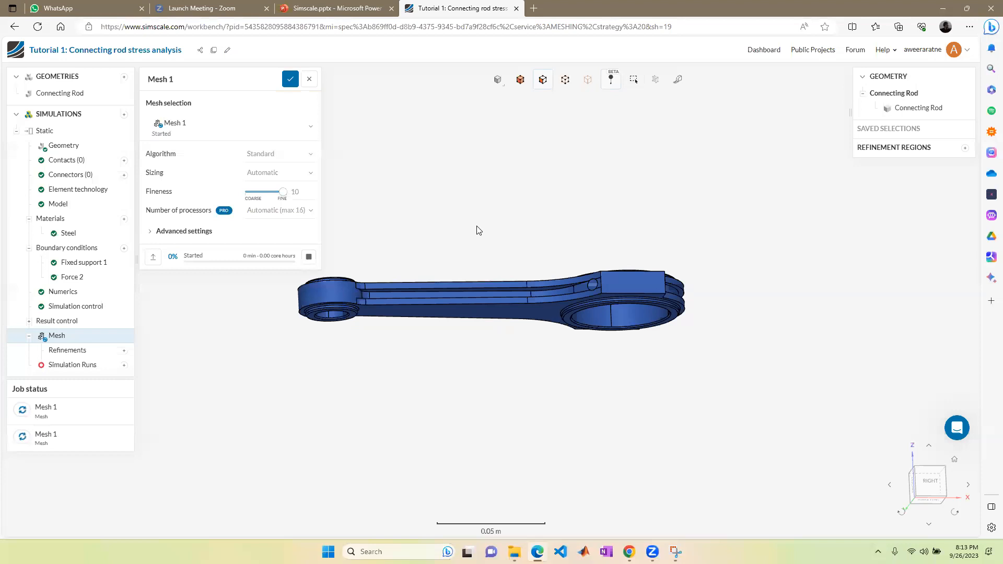
left_click_drag(521, 265, 582, 437)
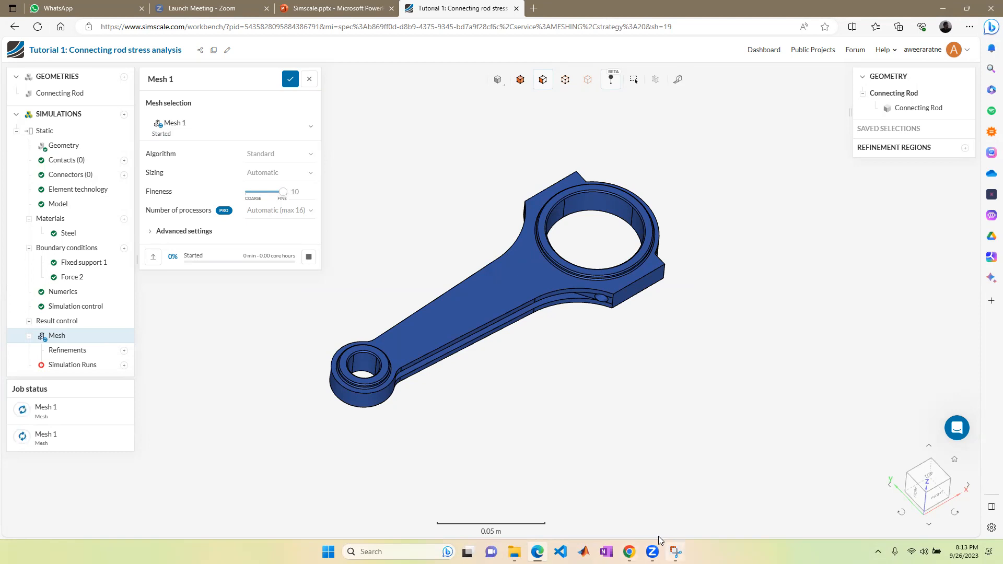
mouse_move(676, 552)
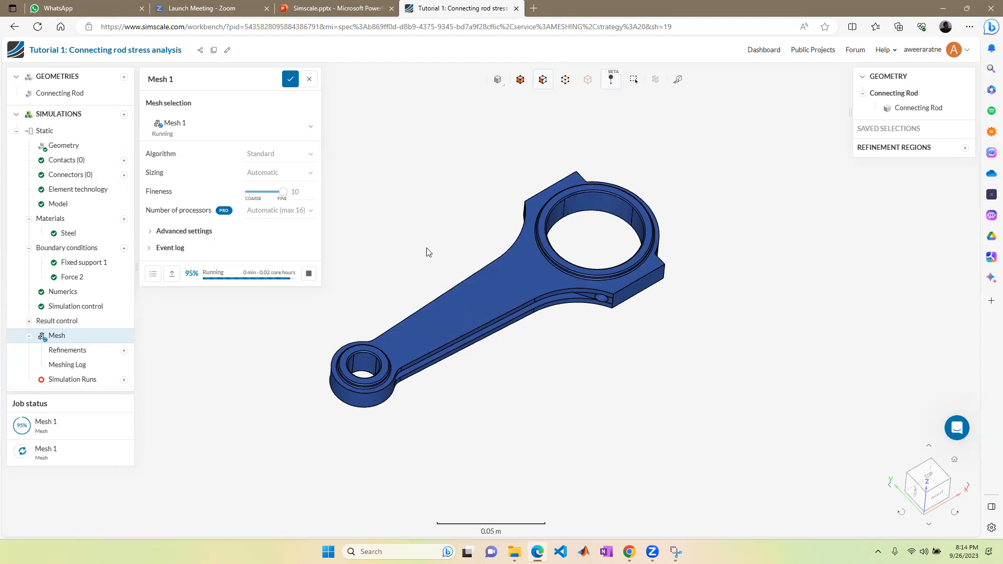
right_click_drag(593, 247, 613, 272)
left_click_drag(448, 262, 444, 313)
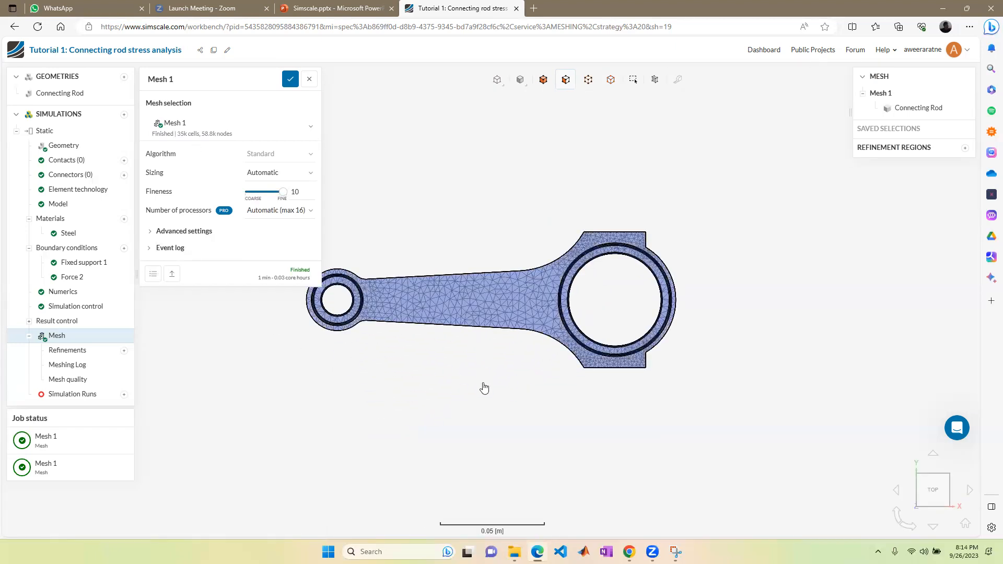
Step: Examine the regenerated fineness 10 mesh and bring up the Snipping Tool capture of the fineness 5 mesh for comparison
left_click_drag(497, 399, 490, 280)
scroll(531, 293, "up", 5)
left_click_drag(548, 399, 615, 330)
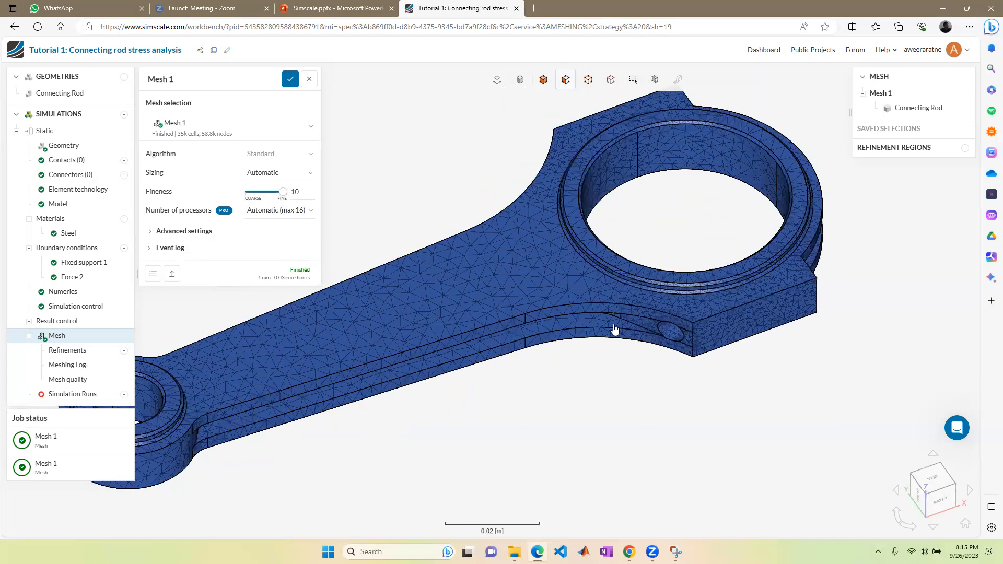
scroll(709, 297, "down", 5)
right_click_drag(807, 289, 644, 316)
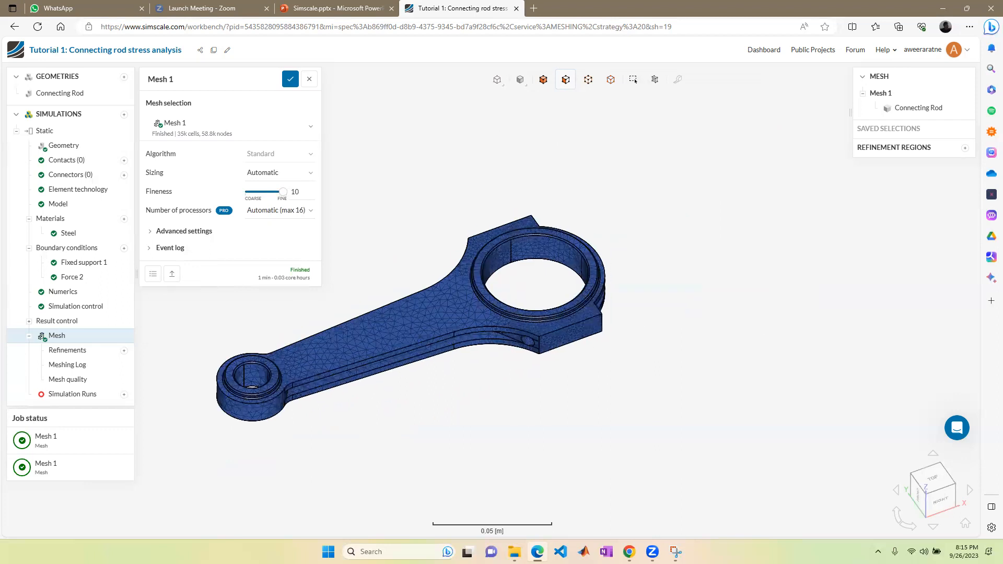
left_click(675, 552)
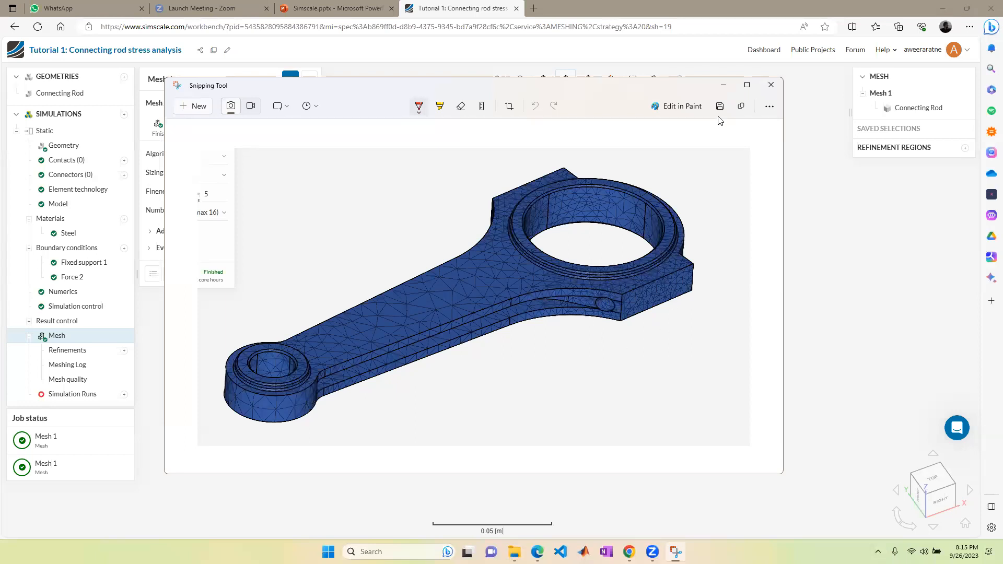
left_click_drag(372, 93, 341, 156)
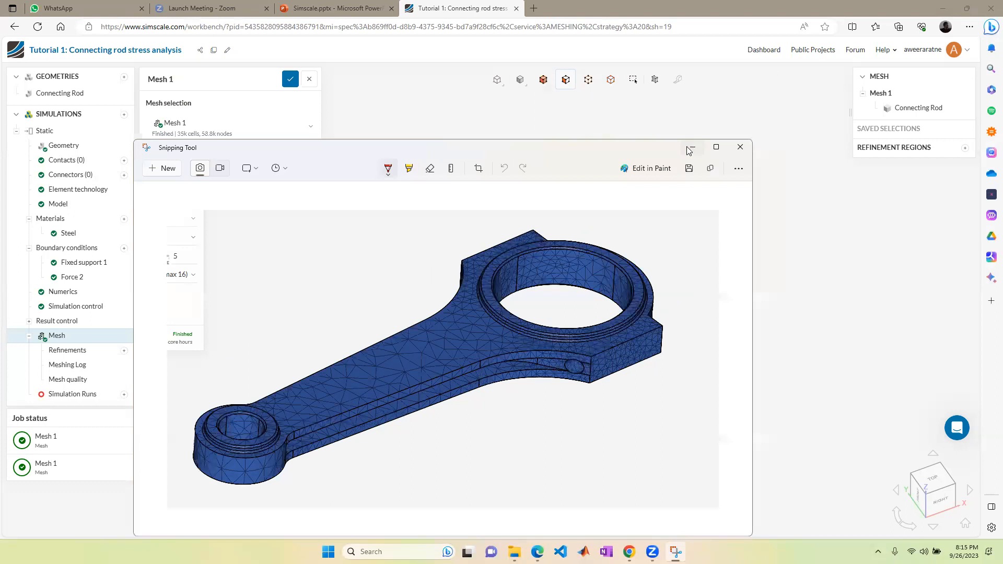
Step: Dismiss the Snipping Tool capture and examine the fineness 10 mesh around the rod's bolt hole, large bore and shank
left_click(692, 149)
scroll(536, 353, "up", 8)
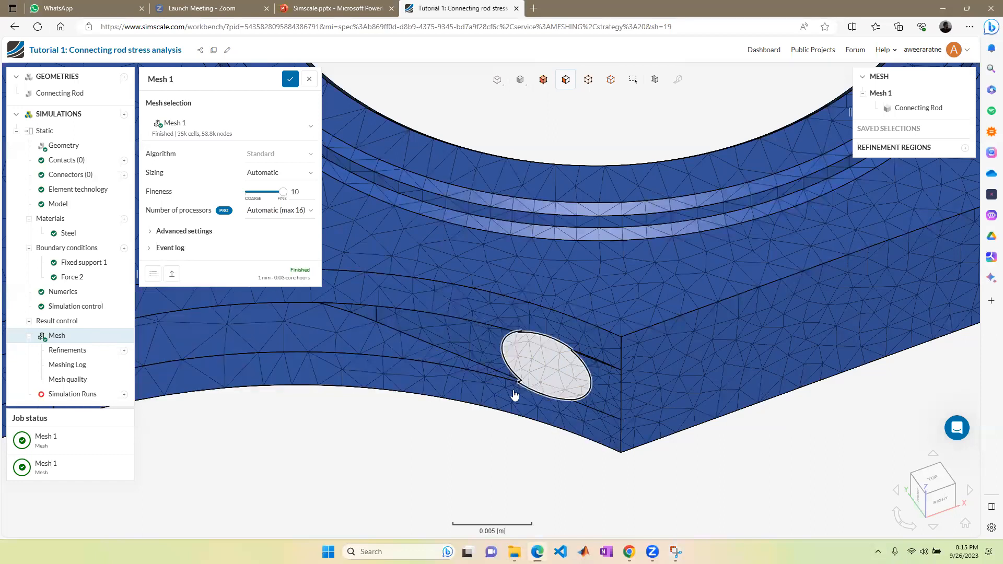
scroll(525, 398, "down", 10)
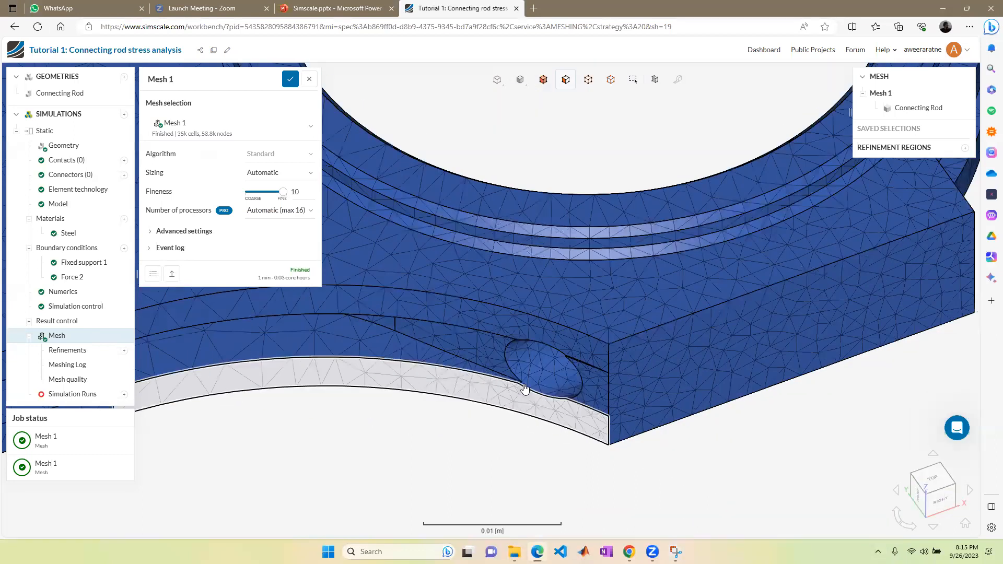
scroll(544, 288, "down", 5)
scroll(361, 284, "up", 3)
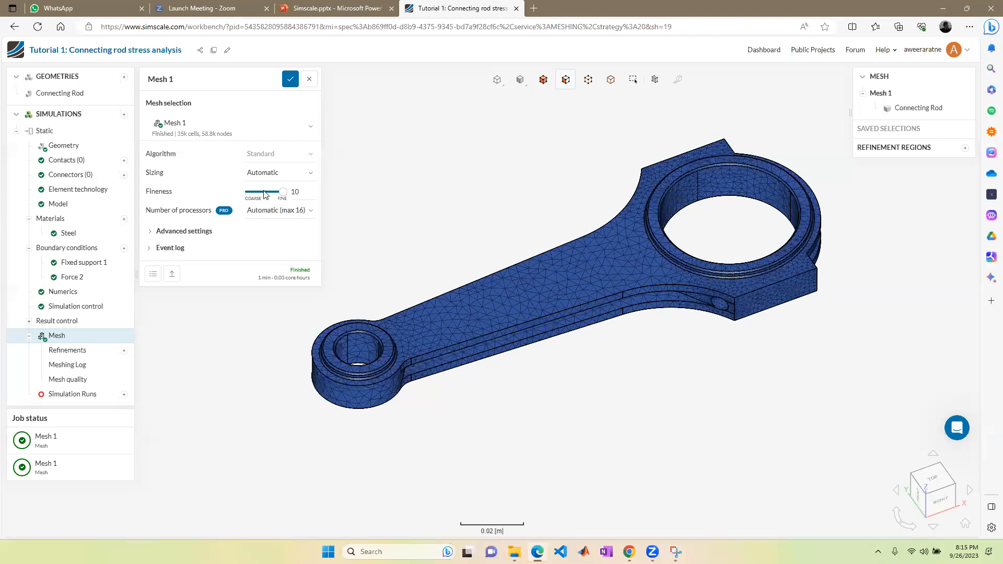
left_click(309, 79)
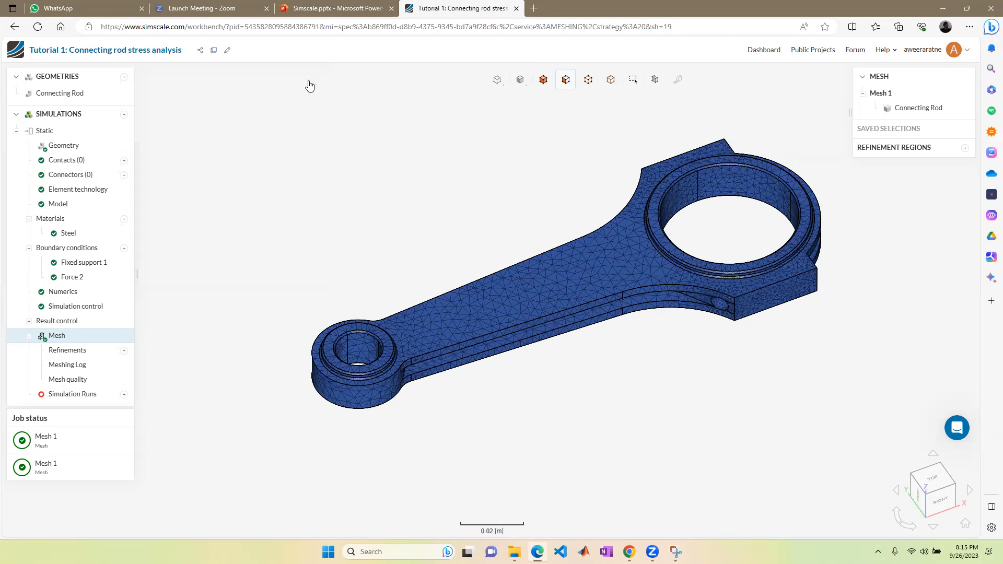
scroll(794, 177, "up", 2)
scroll(793, 175, "down", 4)
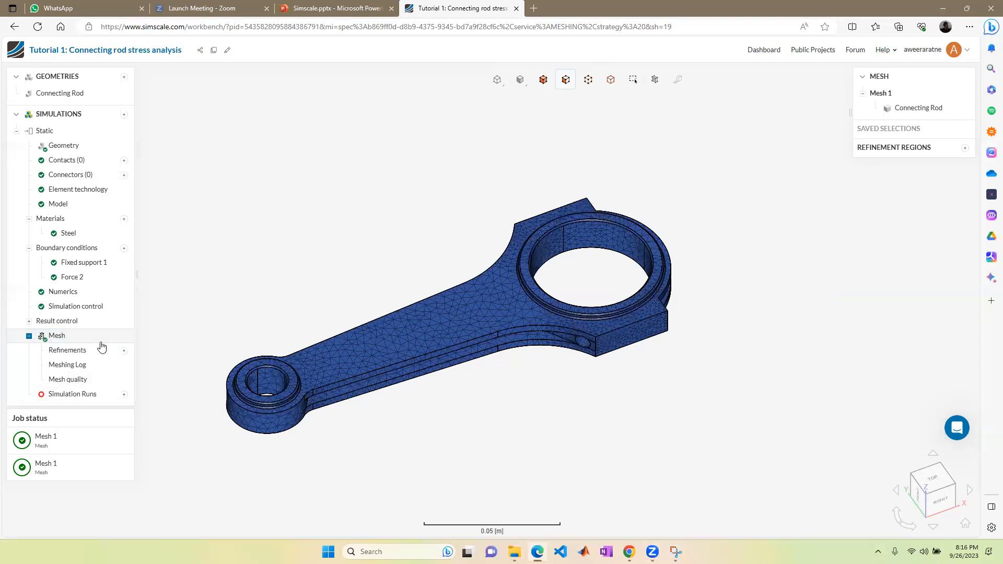
Step: Create and start a new simulation run named Run 1 for the static analysis
left_click(125, 395)
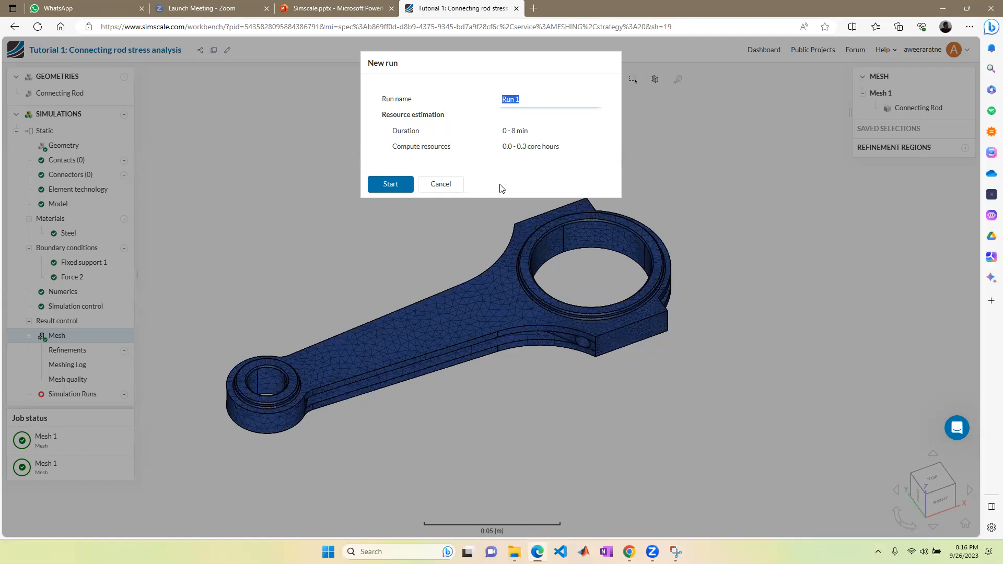
left_click(403, 187)
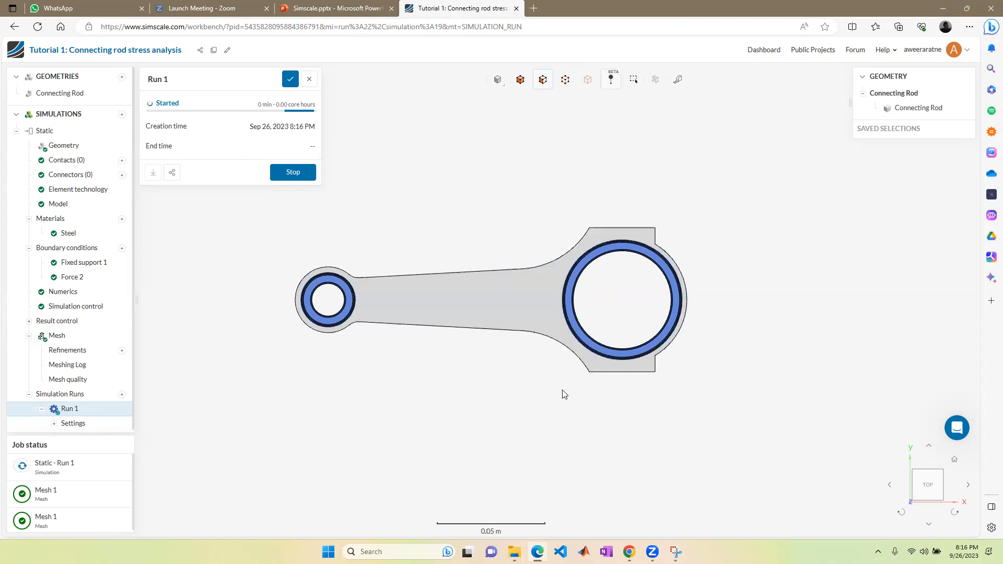
left_click_drag(570, 306, 681, 233)
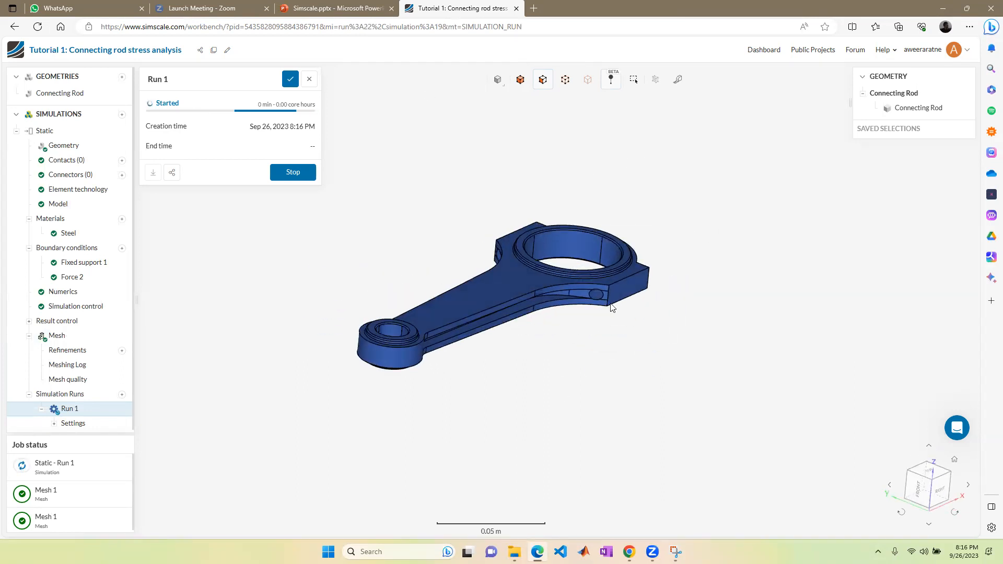
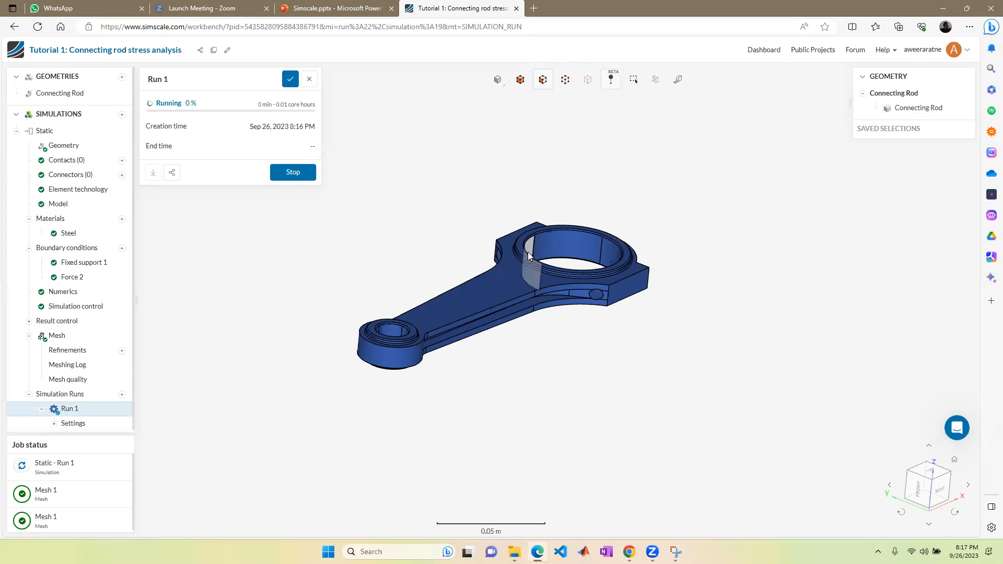
scroll(528, 253, "up", 2)
scroll(475, 279, "up", 2)
scroll(472, 279, "down", 3)
left_click_drag(444, 290, 390, 397)
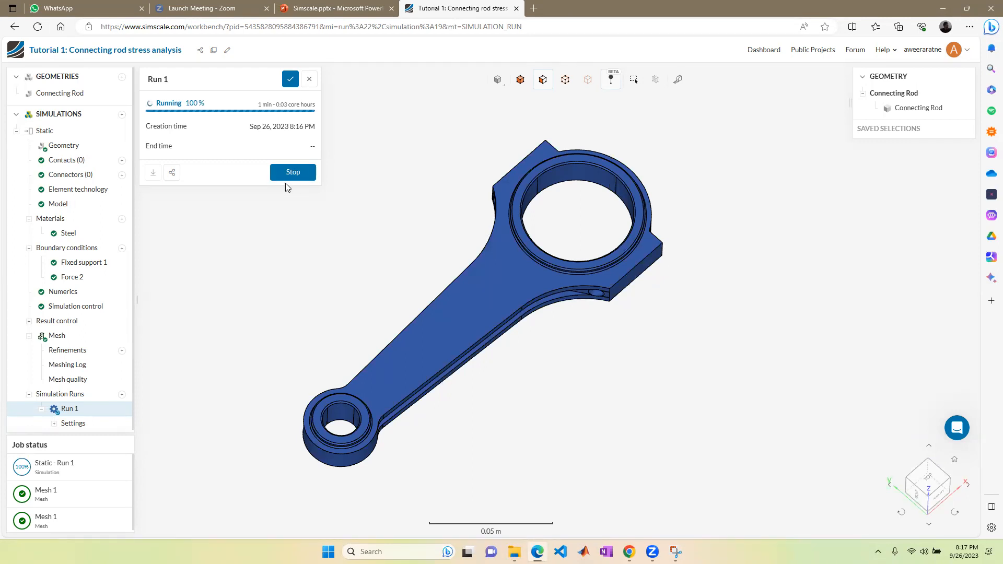
mouse_move(477, 229)
left_mouse_down()
mouse_move(464, 157)
mouse_move(437, 152)
mouse_move(470, 214)
left_mouse_up()
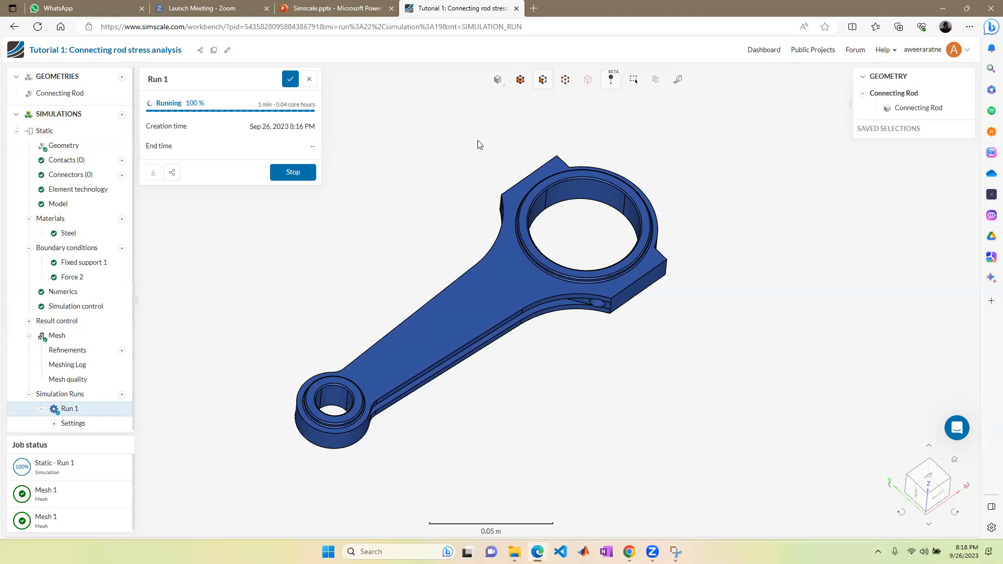
left_click_drag(426, 209, 525, 157)
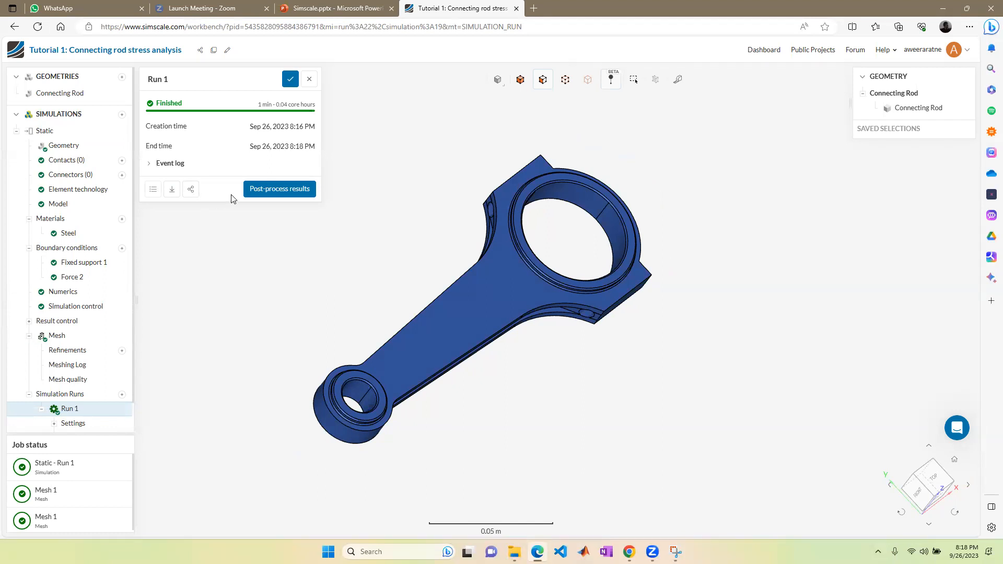
Step: Collapse the simulation runs in the project tree and check the "Steps in a FEA study" slide in the Simscale presentation
scroll(59, 310, "down", 1)
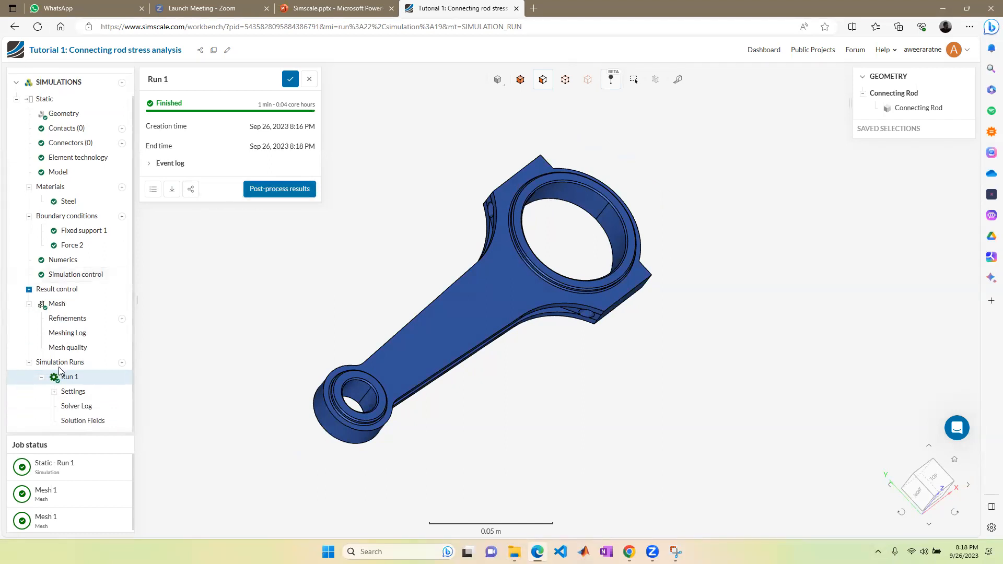
left_click(29, 362)
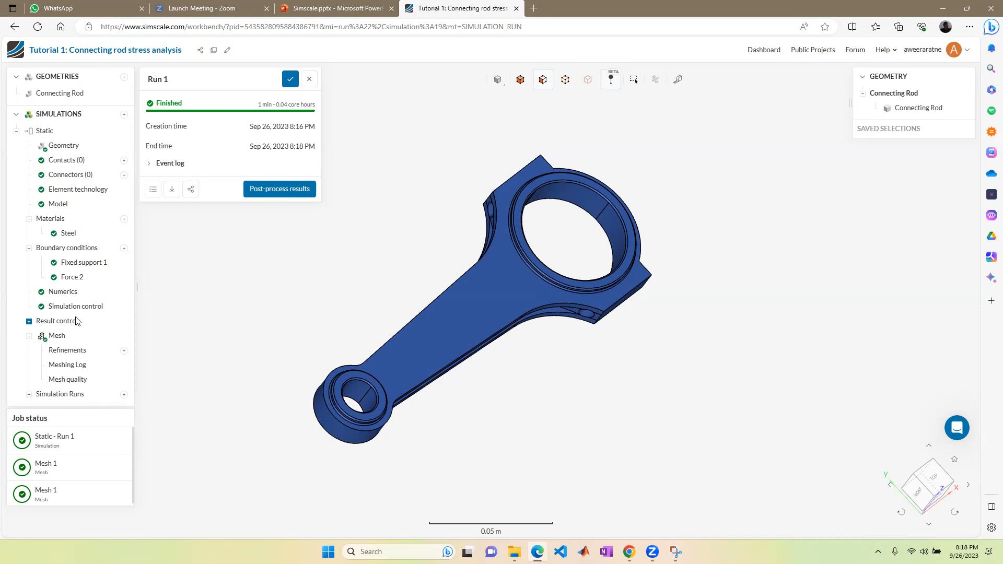
left_click(325, 6)
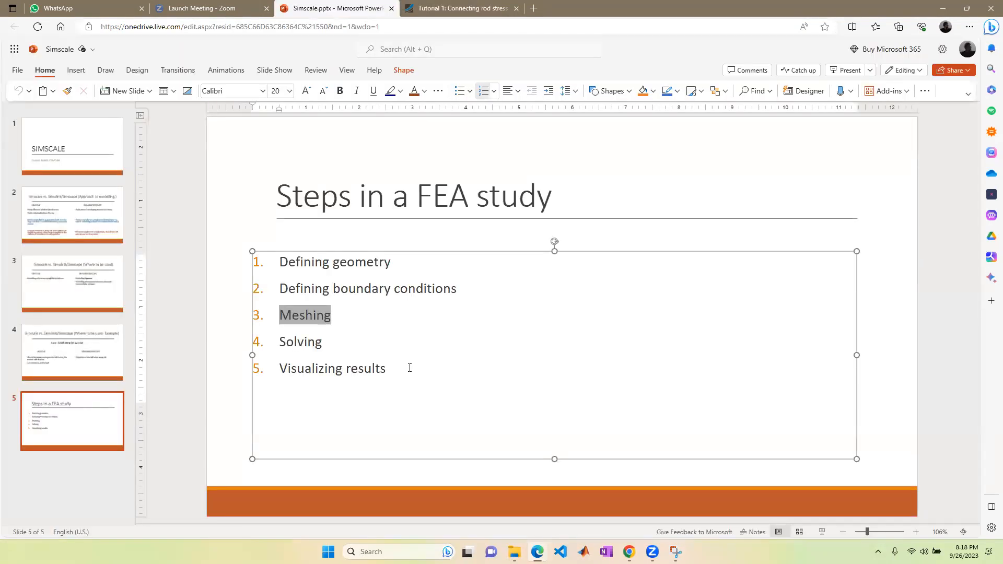
left_click(448, 9)
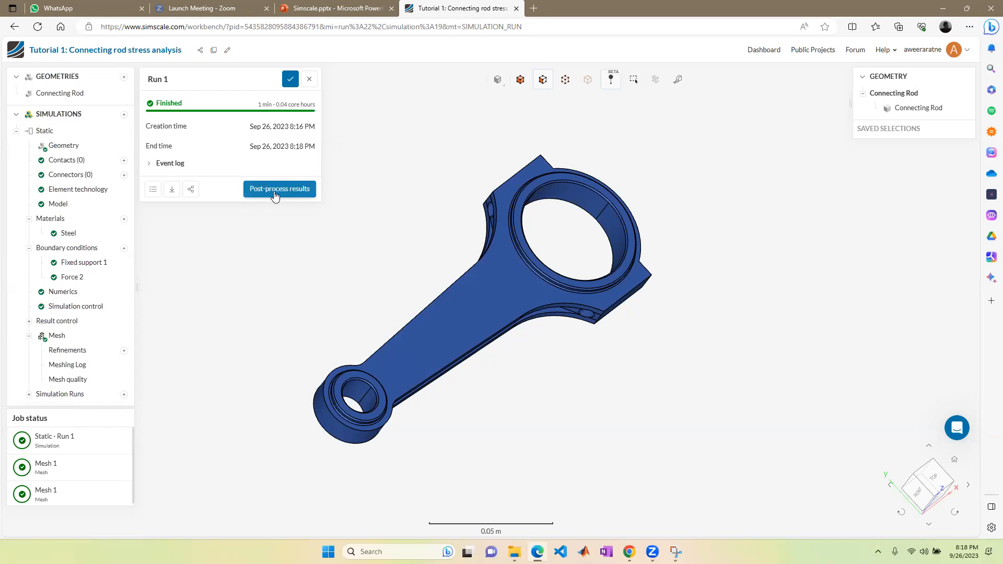
Step: Open the post-processing results of Run 1 and collapse the Displacement filter's settings
left_click(307, 195)
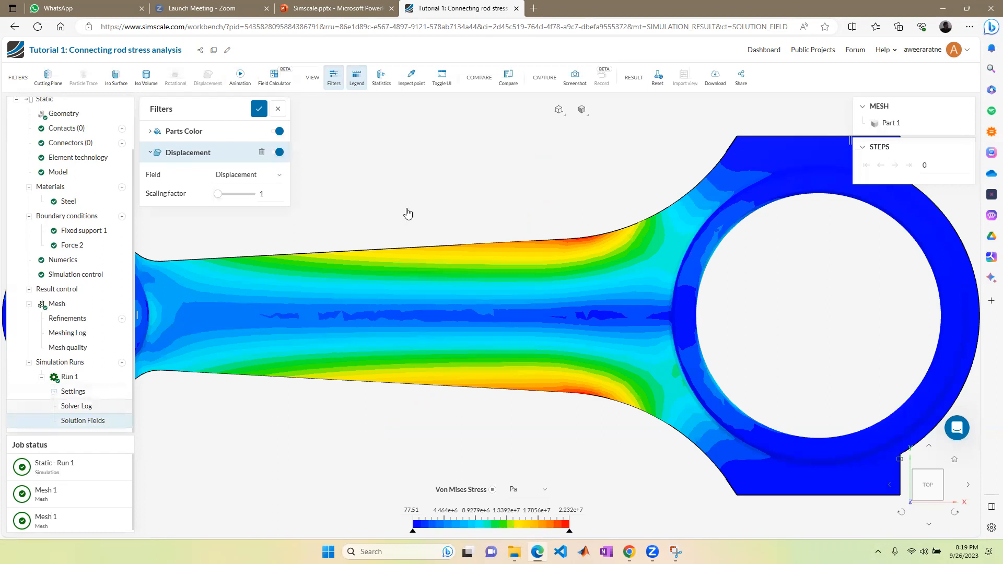
scroll(751, 273, "down", 5)
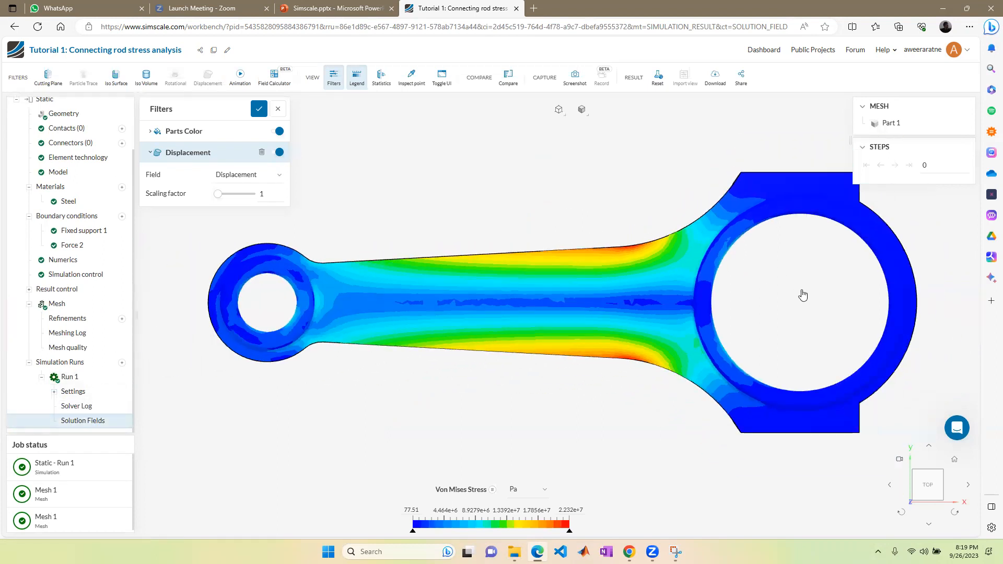
left_click(803, 295)
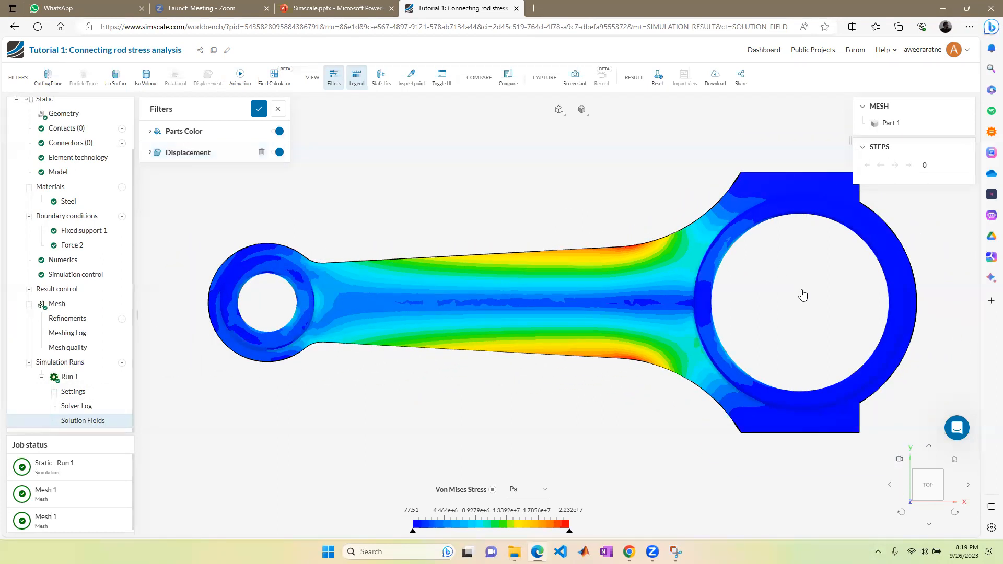
Step: Review which result fields can be plotted on the rod, including the displacement components, without changing the Von Mises Stress plot
left_click(493, 492)
mouse_move(528, 484)
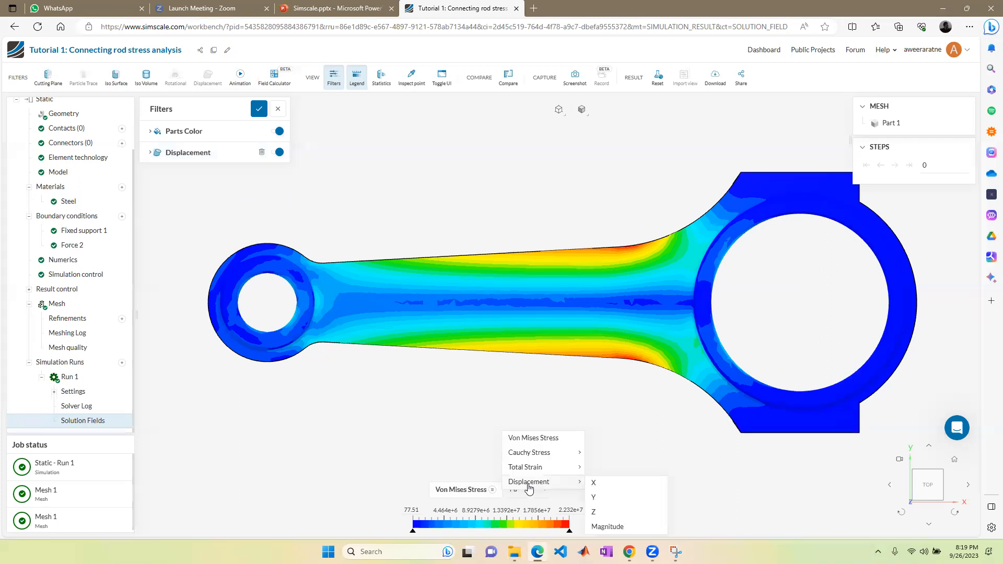
left_click(422, 403)
scroll(606, 353, "down", 4)
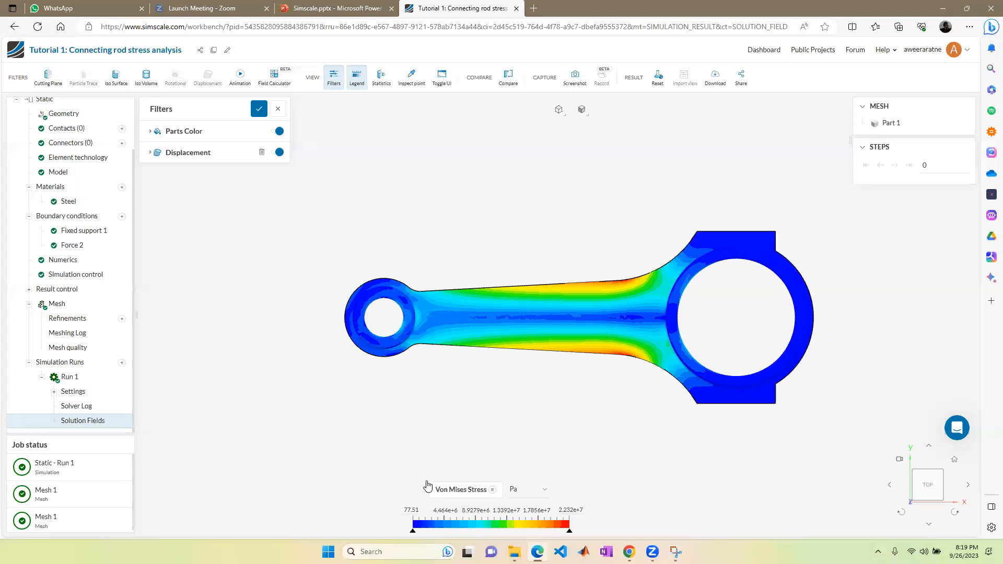
left_click(494, 490)
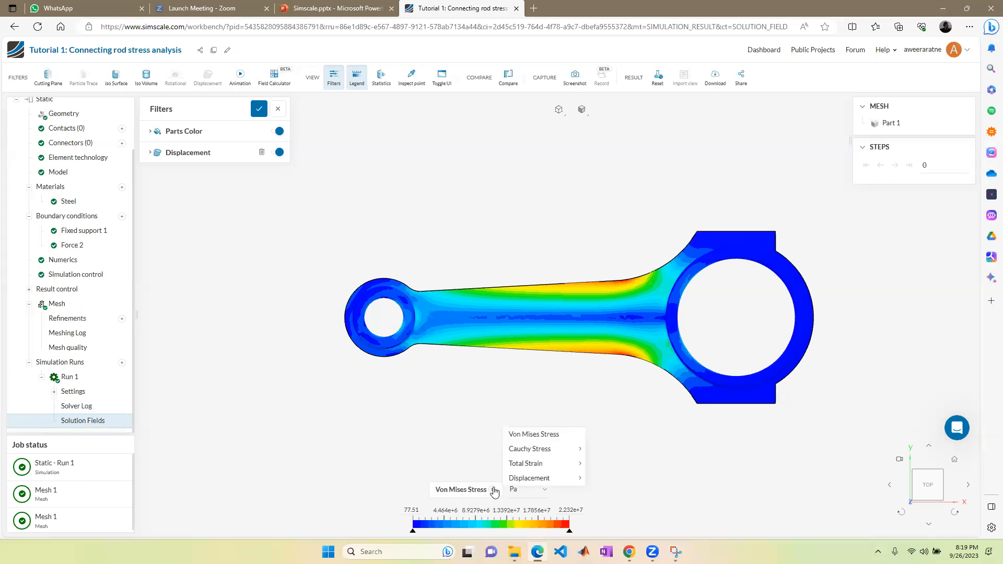
mouse_move(524, 481)
left_click(420, 397)
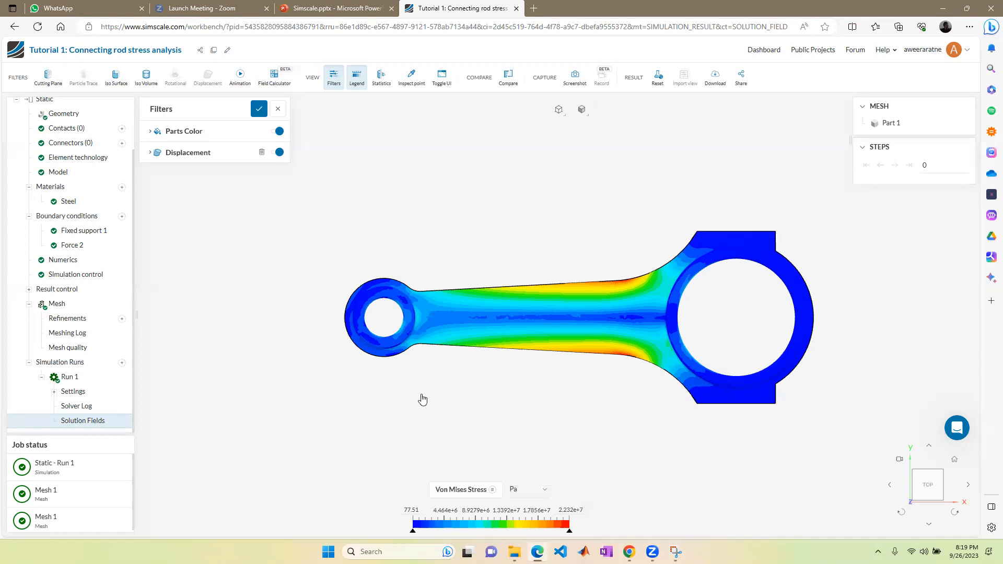
Step: Plot the X component of displacement on the connecting rod with its legend in mm
left_click(494, 490)
mouse_move(528, 472)
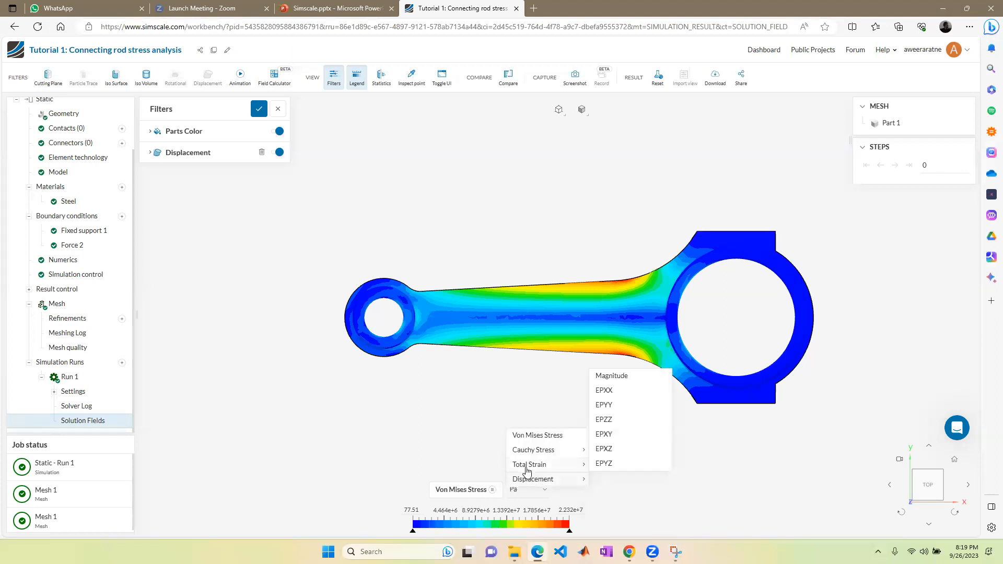
mouse_move(574, 456)
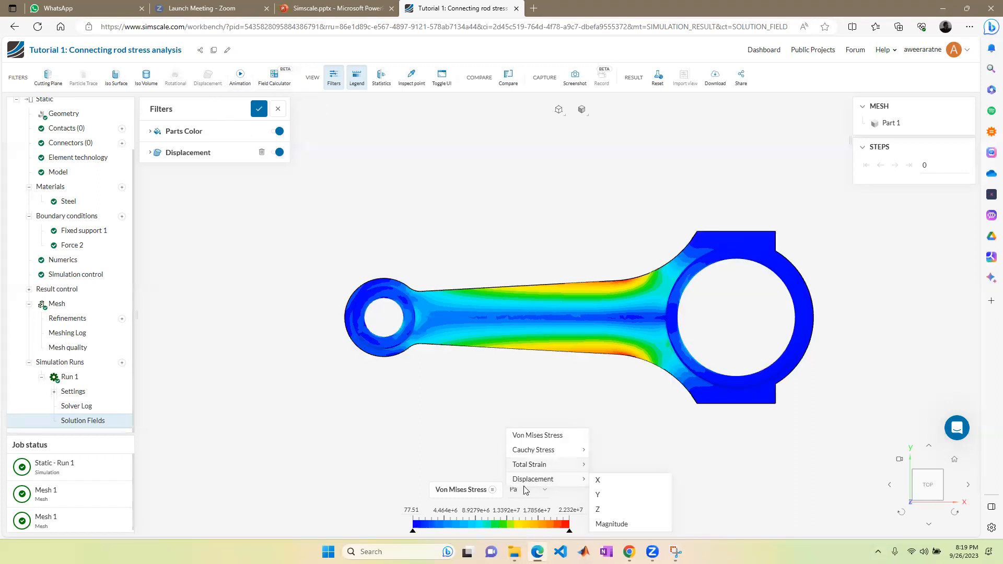
left_click(609, 482)
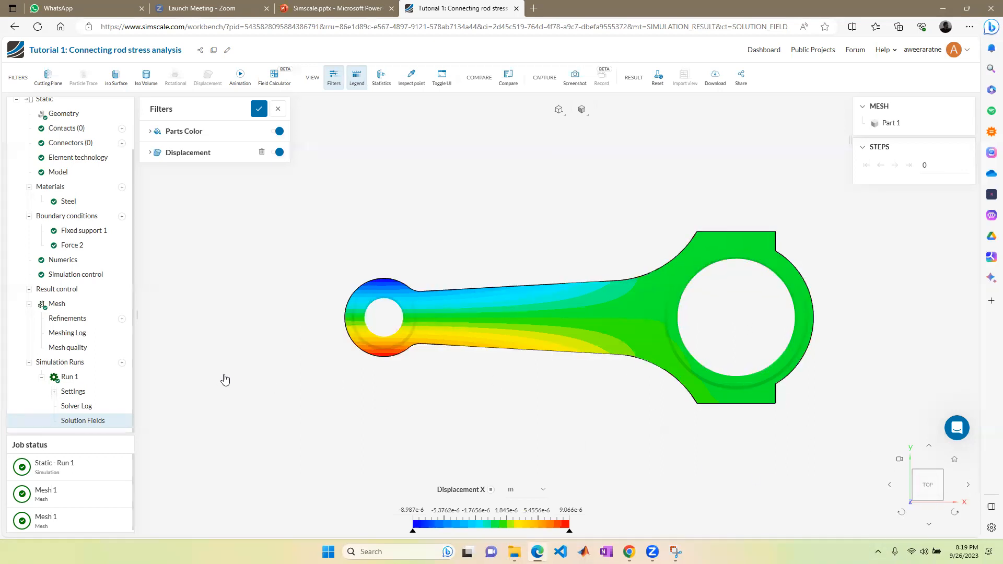
left_click(533, 491)
left_click(520, 405)
left_click(537, 494)
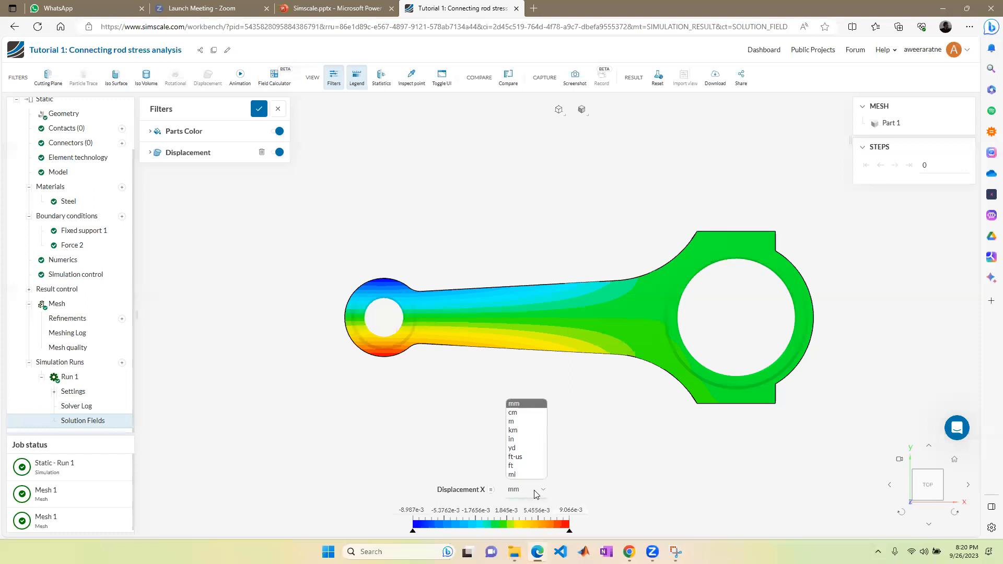
left_click(583, 481)
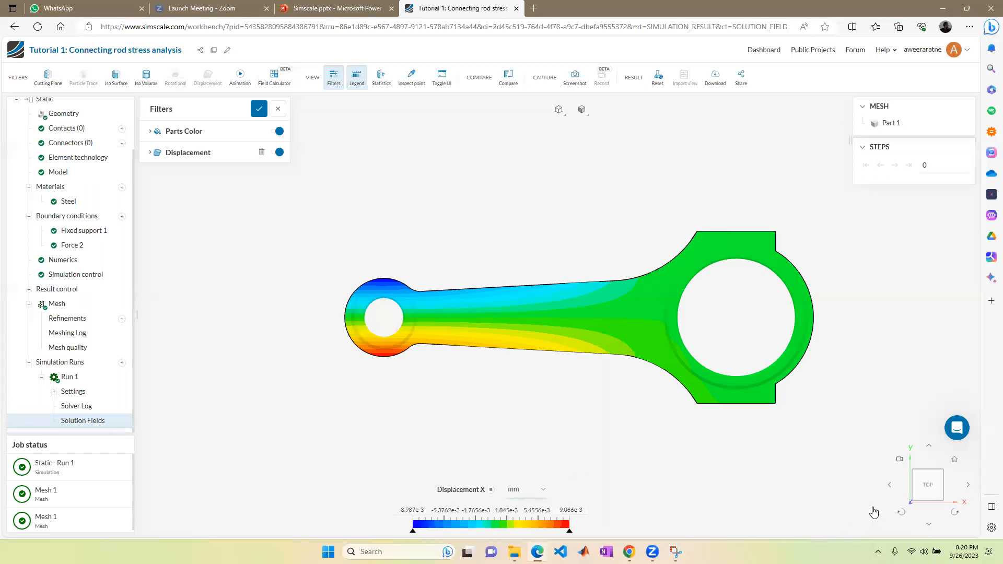
Step: Switch the result plot to the Y component of displacement with its legend in mm
left_click(496, 490)
mouse_move(548, 483)
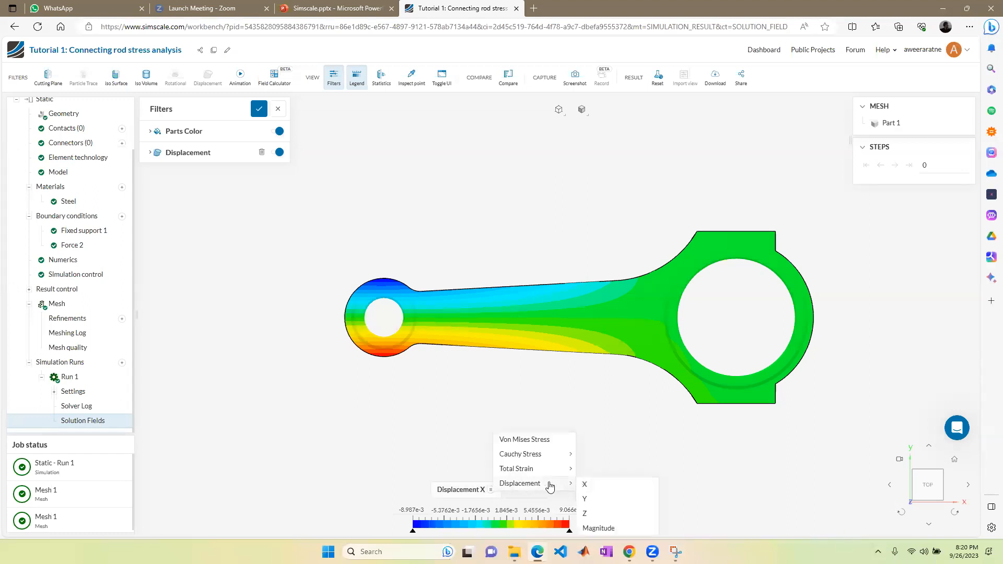
left_click(602, 504)
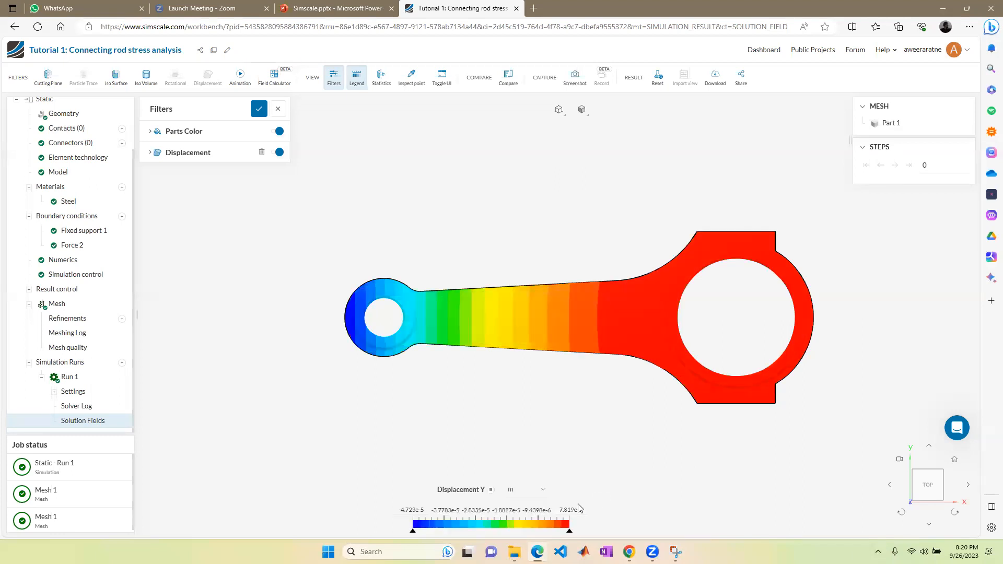
left_click(543, 493)
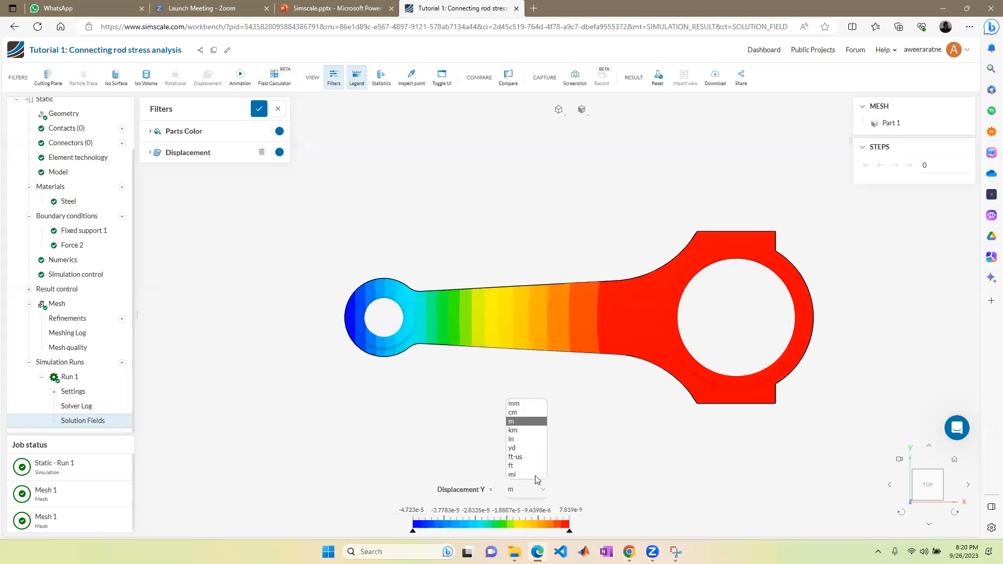
left_click(525, 404)
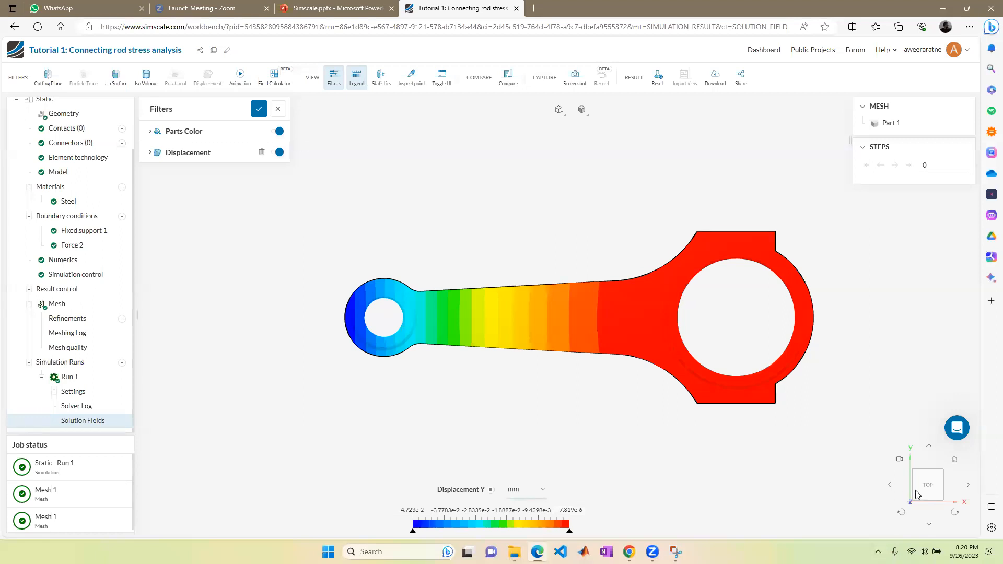
left_click(544, 491)
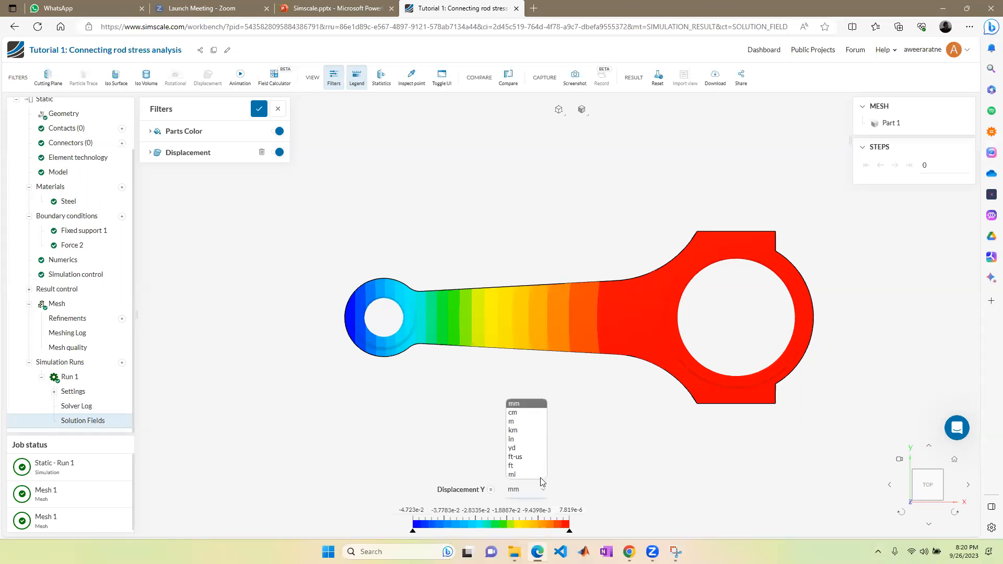
left_click(525, 405)
Step: Plot the Z component of displacement in mm and inspect its distribution along the rod's shank and both ends
left_click(492, 490)
left_click(627, 512)
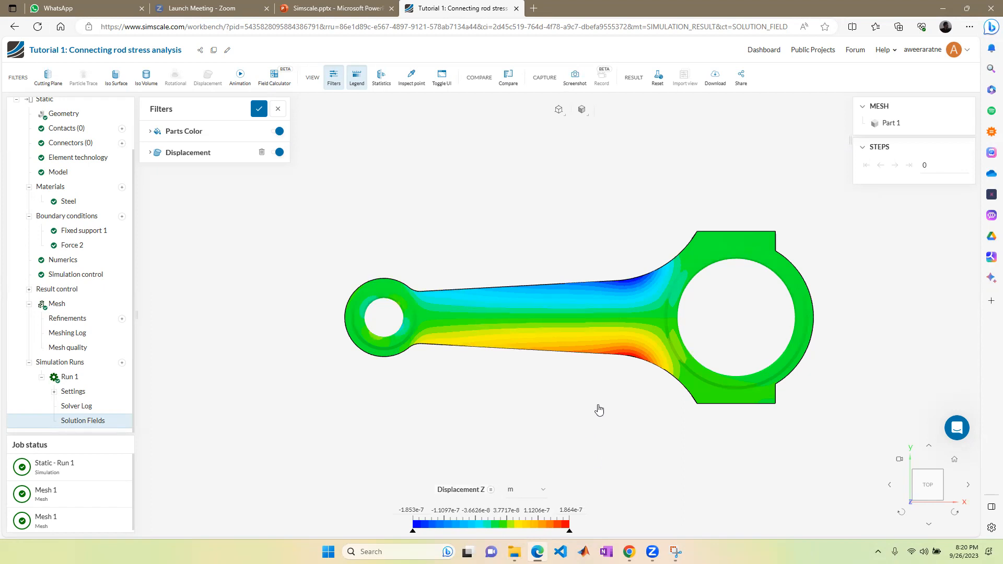
left_click(535, 495)
left_click(525, 408)
left_click_drag(627, 454, 691, 506)
left_click_drag(671, 462, 939, 458)
left_click_drag(704, 379, 470, 396)
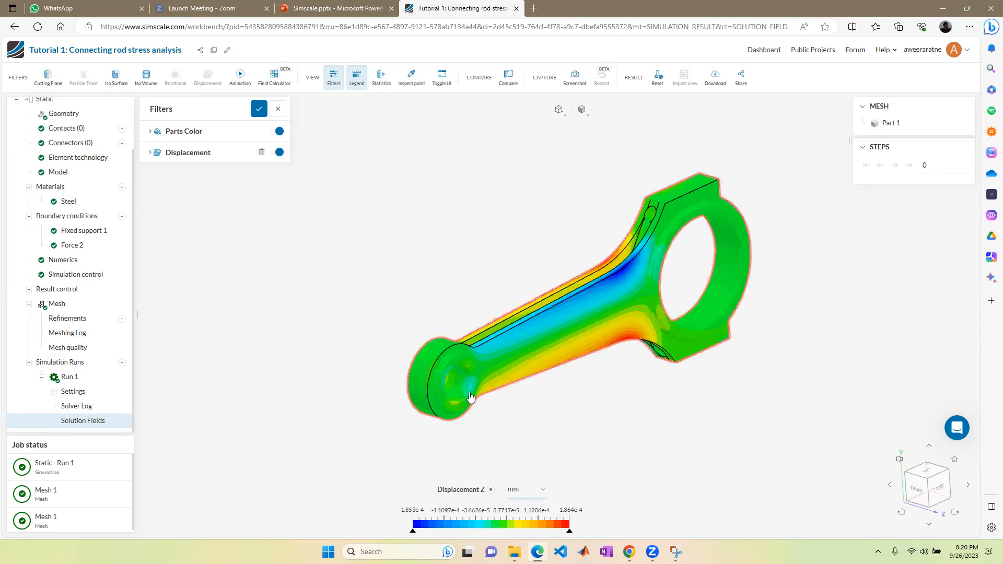
Step: Plot the X component of displacement with its legend in mm and view the rod squarely from the top
left_click_drag(786, 488, 496, 490)
left_click(492, 490)
mouse_move(538, 481)
left_click(600, 489)
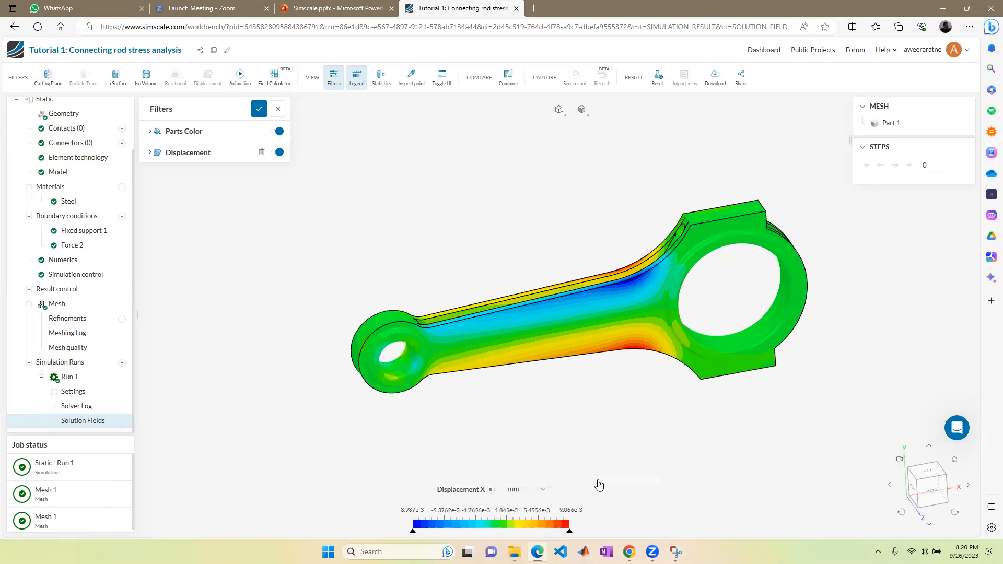
left_click(541, 493)
left_click(622, 471)
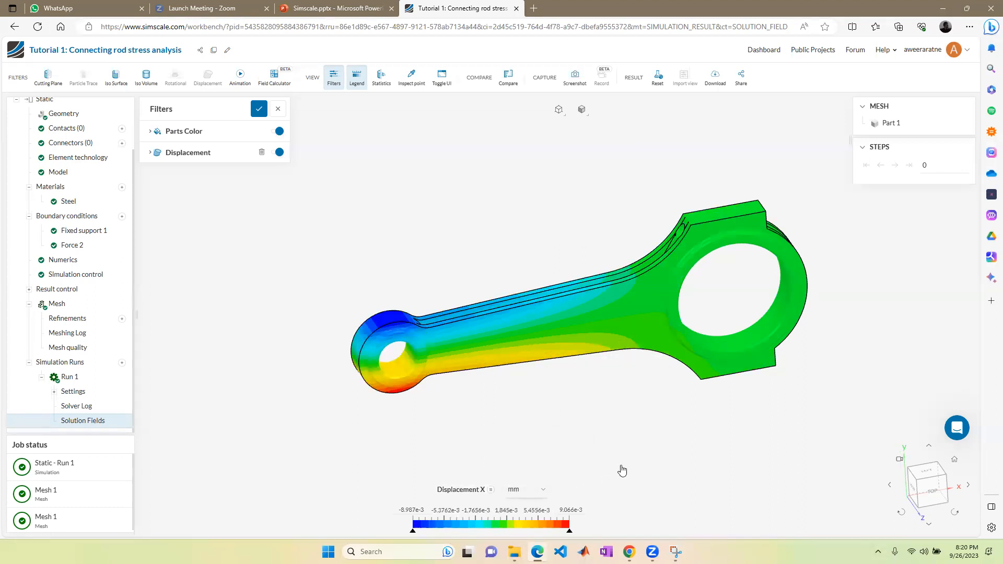
mouse_move(497, 361)
left_mouse_down()
mouse_move(494, 304)
mouse_move(504, 359)
left_mouse_up()
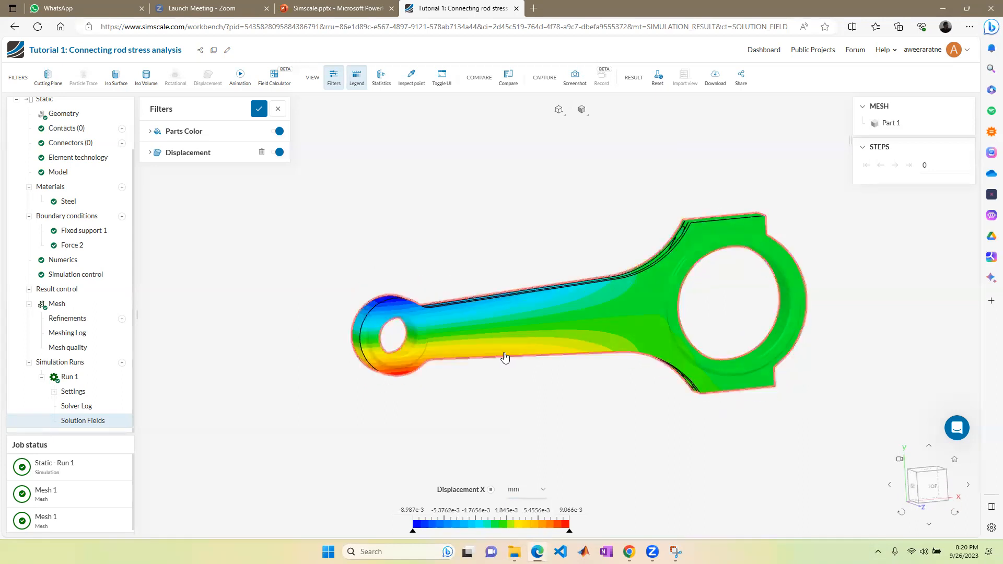
left_click(940, 489)
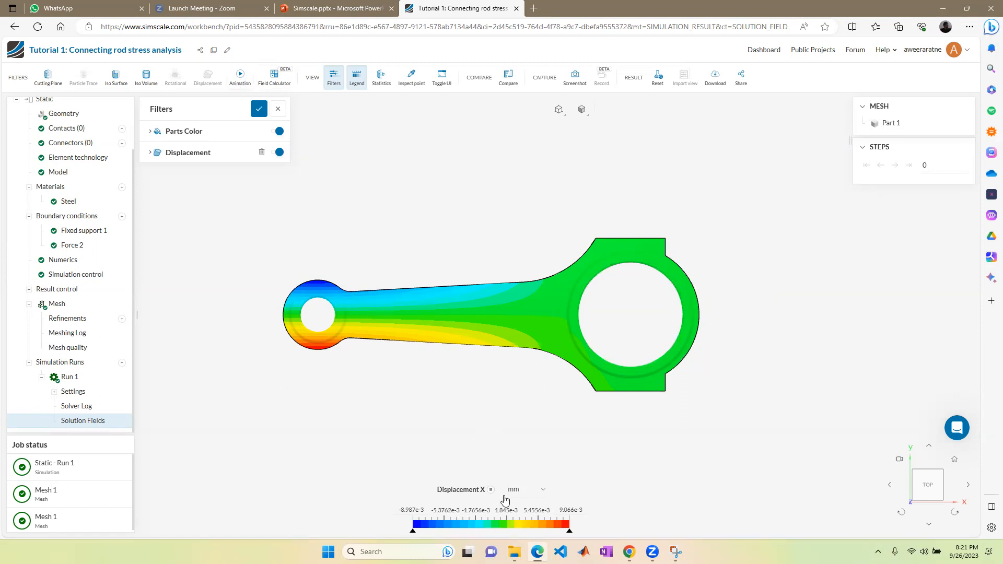
Step: Switch the result plot to the EPXX component of total strain
left_click(490, 494)
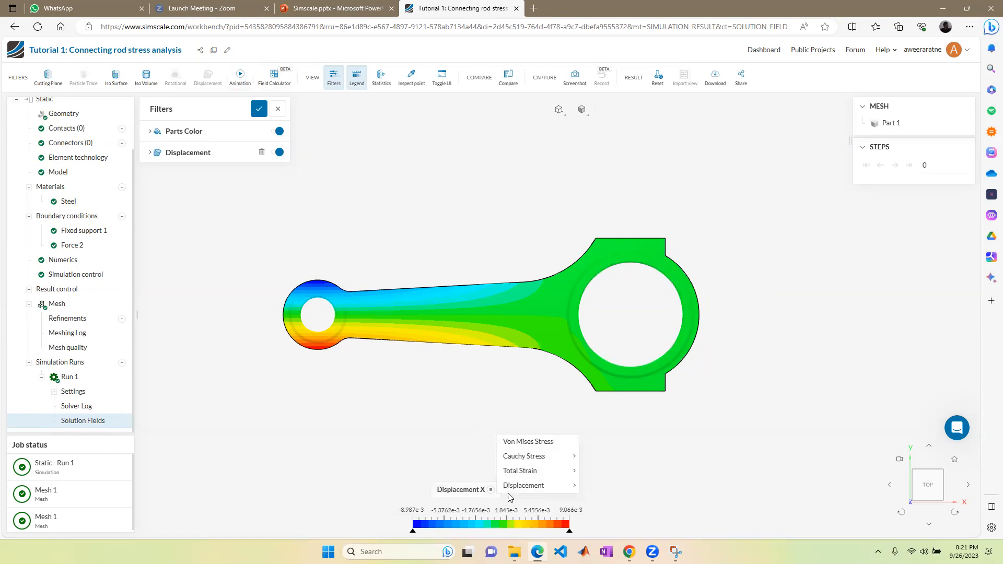
mouse_move(551, 474)
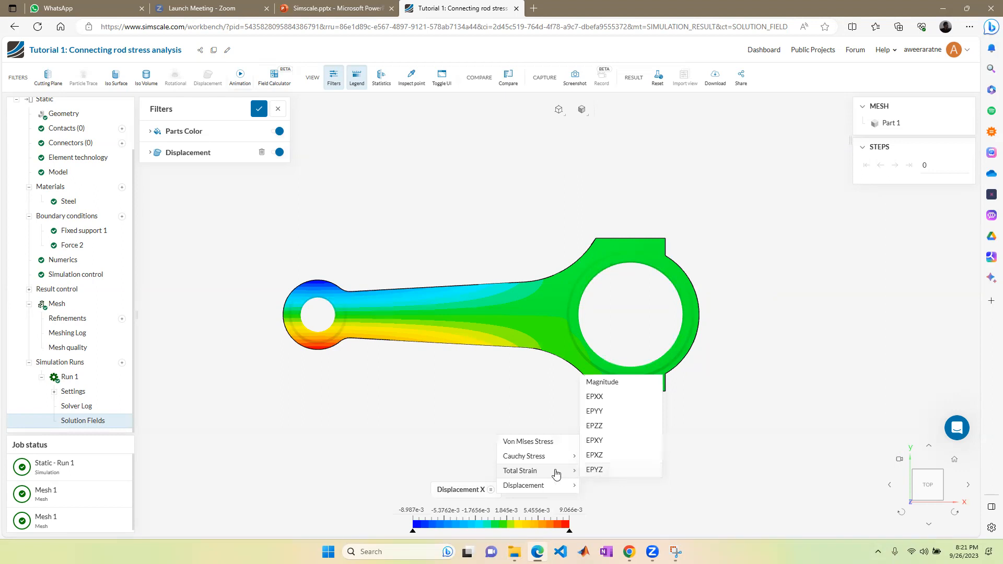
left_click(620, 397)
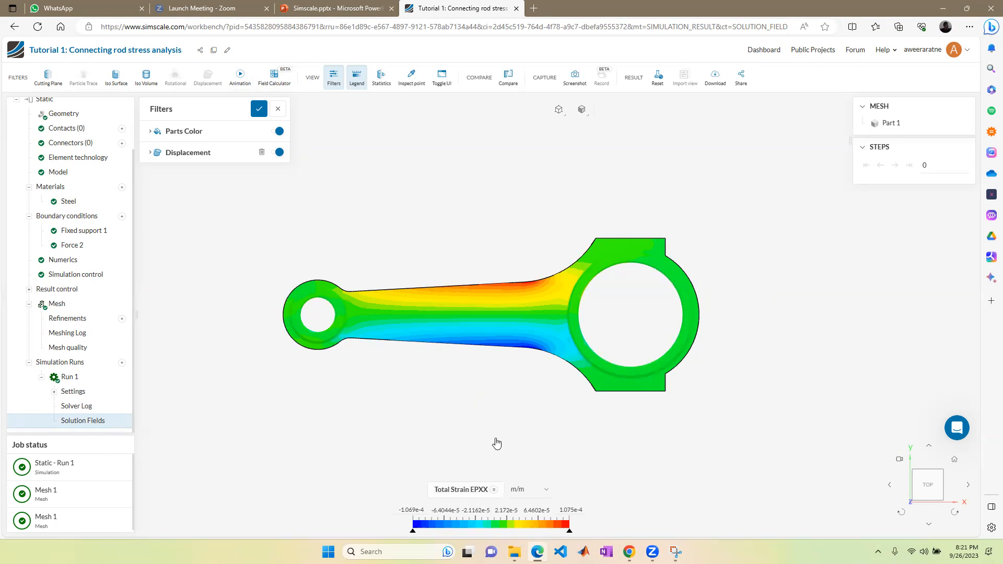
Step: Examine the EPXX strain distribution along the shank against its legend, and check which other result components can be plotted
left_click(494, 490)
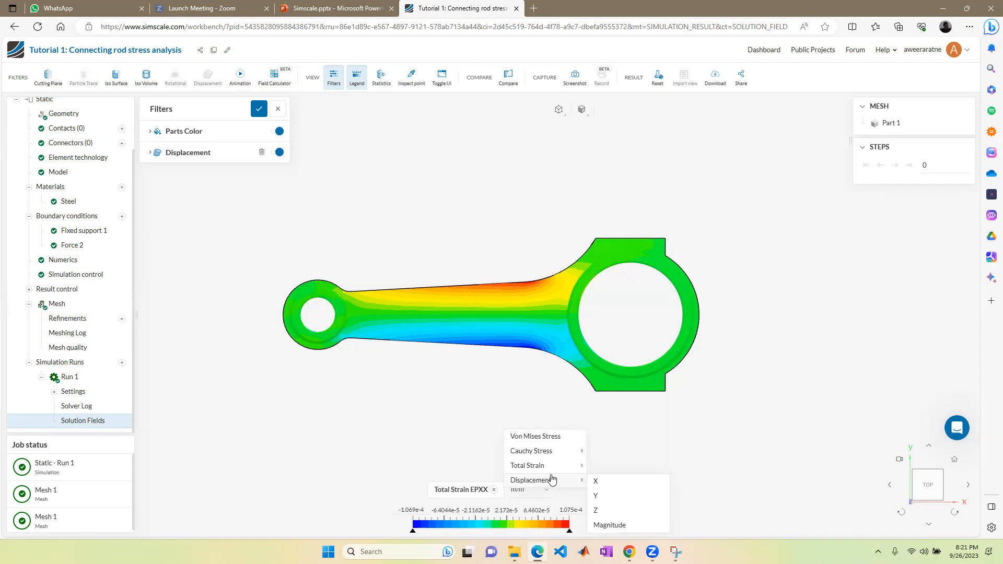
left_click(438, 387)
left_click_drag(515, 406, 558, 383)
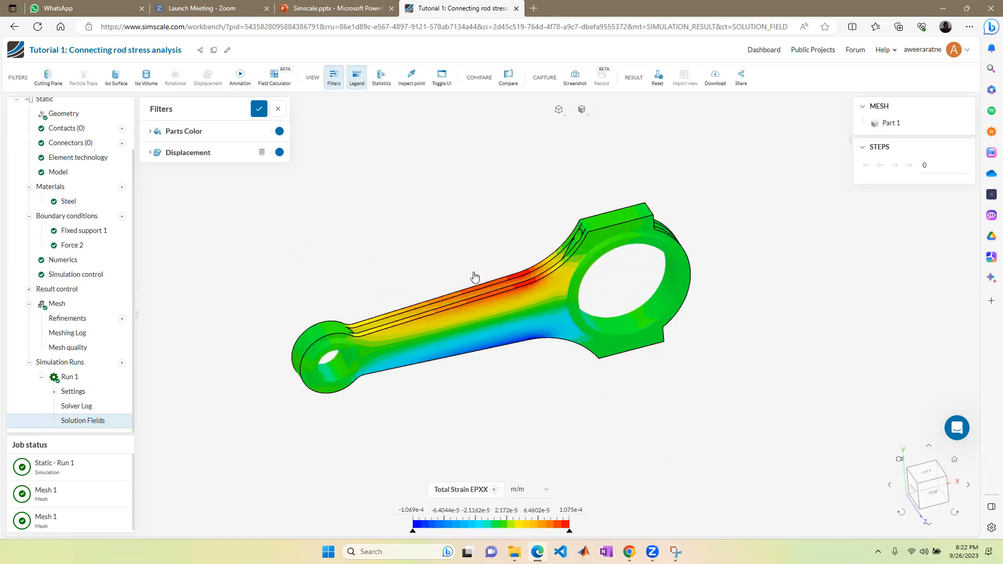
left_click_drag(500, 392, 518, 334)
left_click_drag(477, 416, 473, 517)
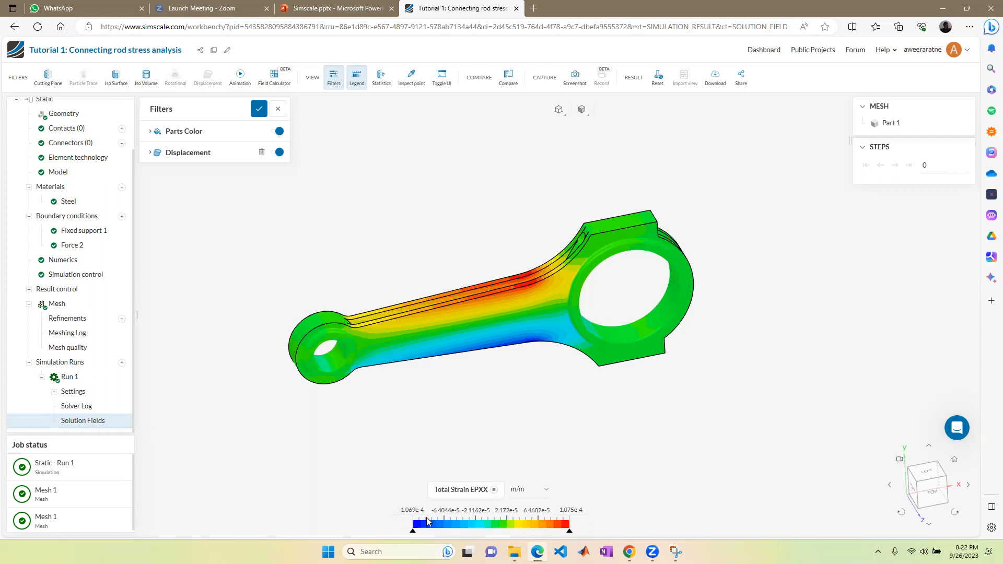
left_click_drag(508, 387, 344, 350)
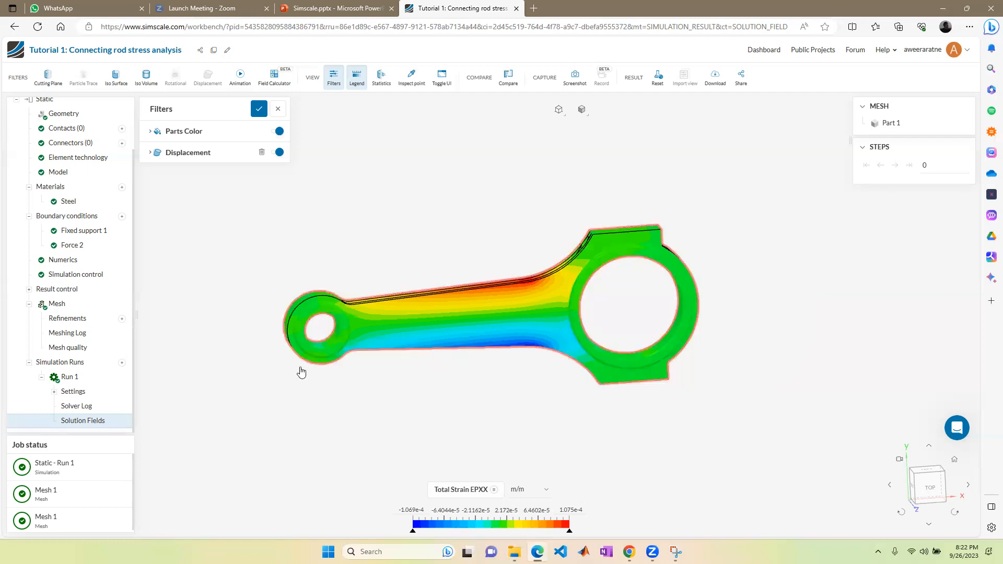
left_click(474, 494)
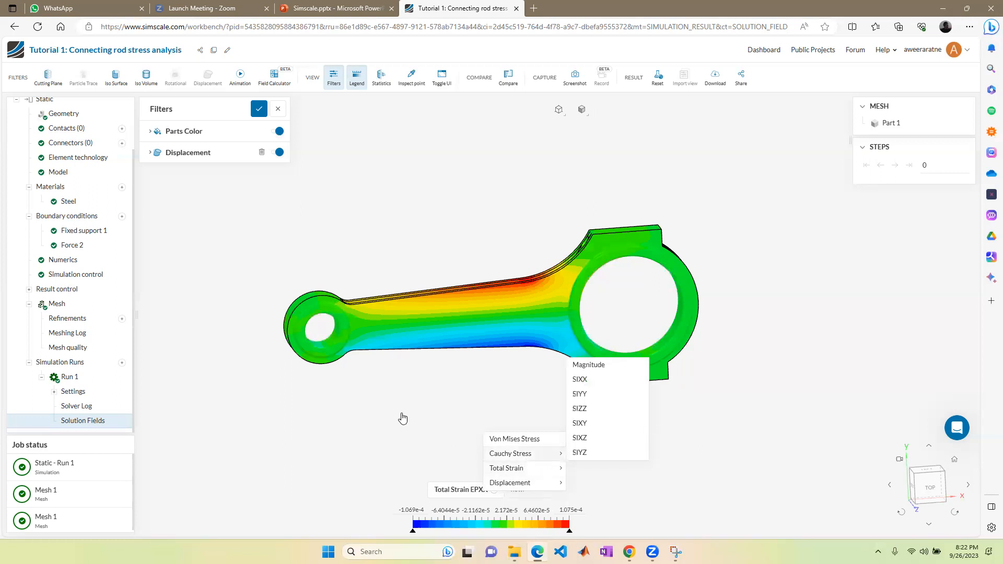
left_click(620, 503)
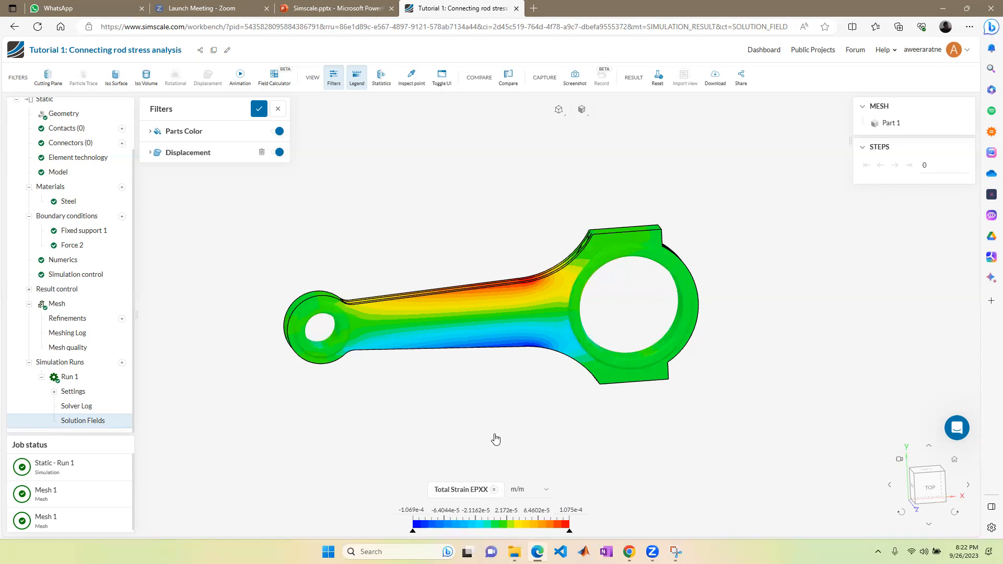
Step: Plot the Von Mises Stress with its legend in MPa and inspect its distribution from the top and along the shank's edges
left_click(494, 493)
mouse_move(554, 455)
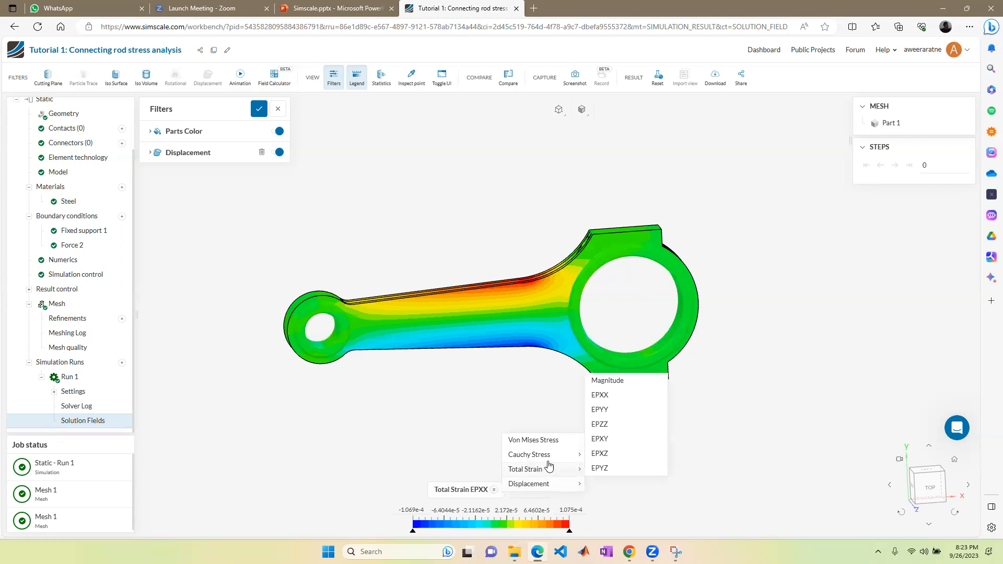
left_click(550, 441)
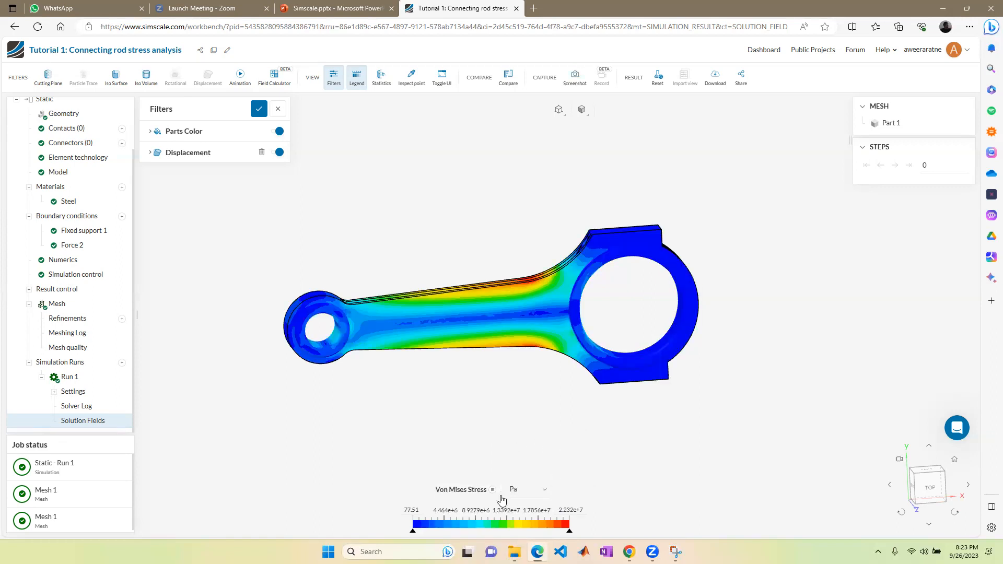
left_click(543, 495)
left_click(533, 426)
left_click(935, 487)
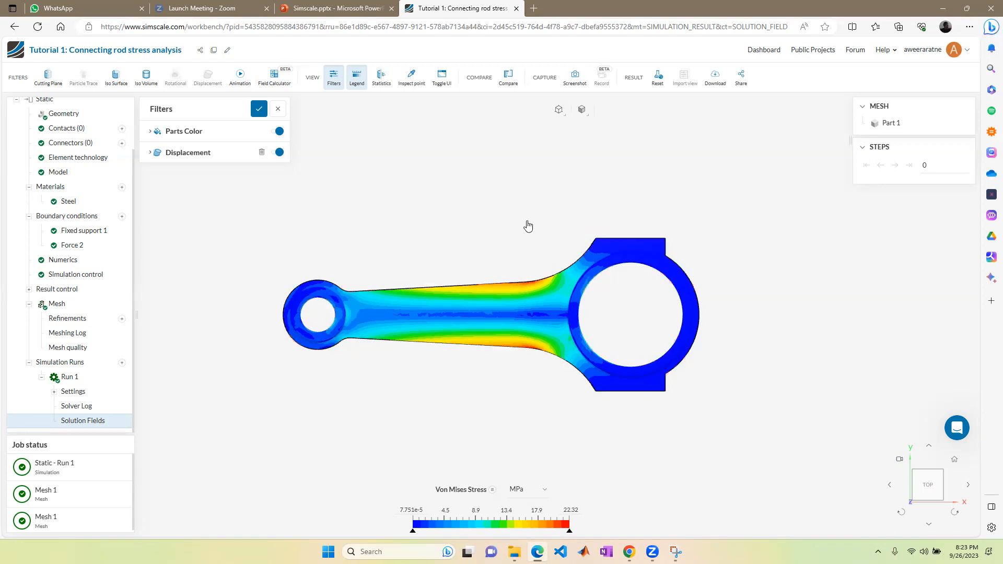
left_click_drag(548, 219, 329, 340)
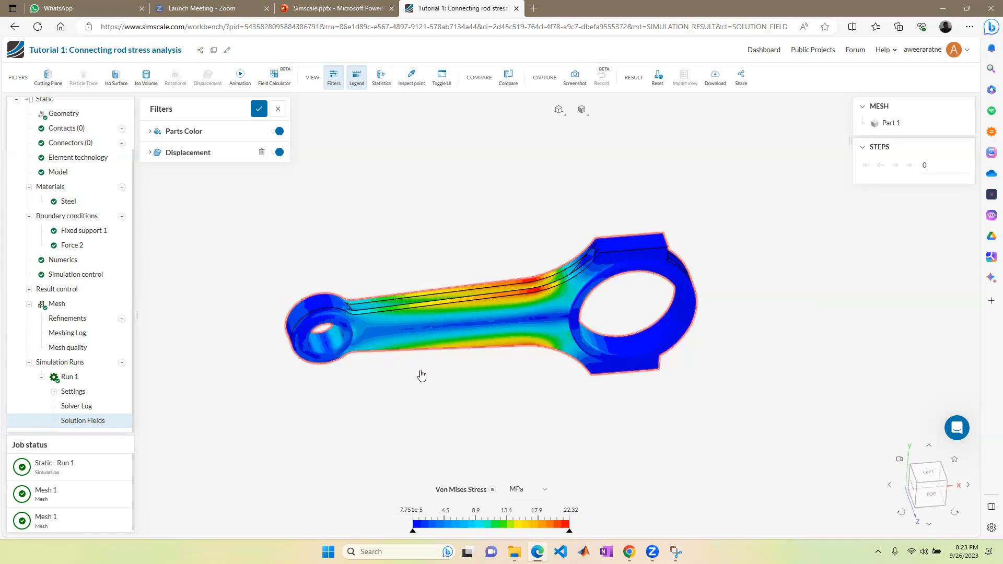
left_click_drag(552, 443, 559, 391)
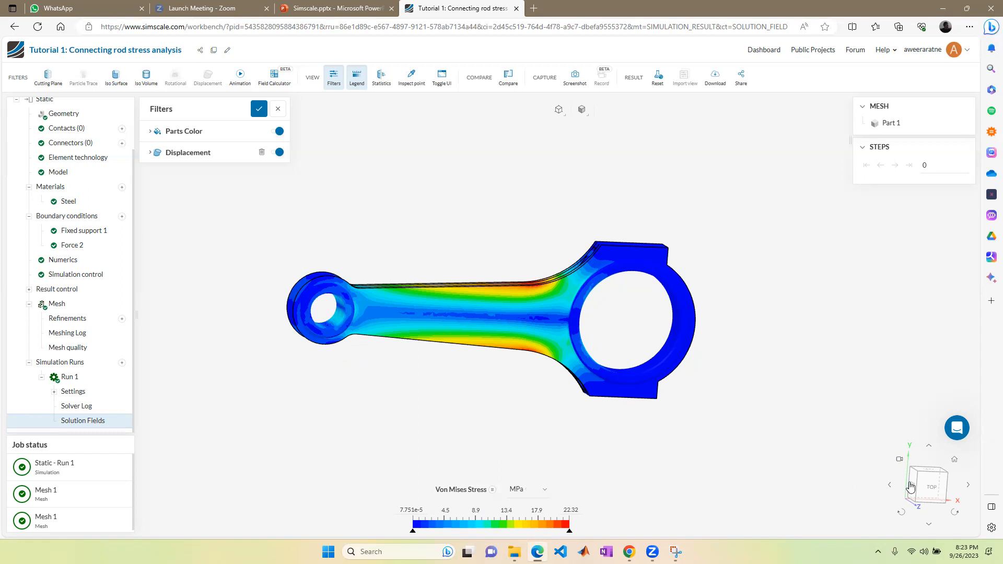
left_click_drag(465, 385, 560, 477)
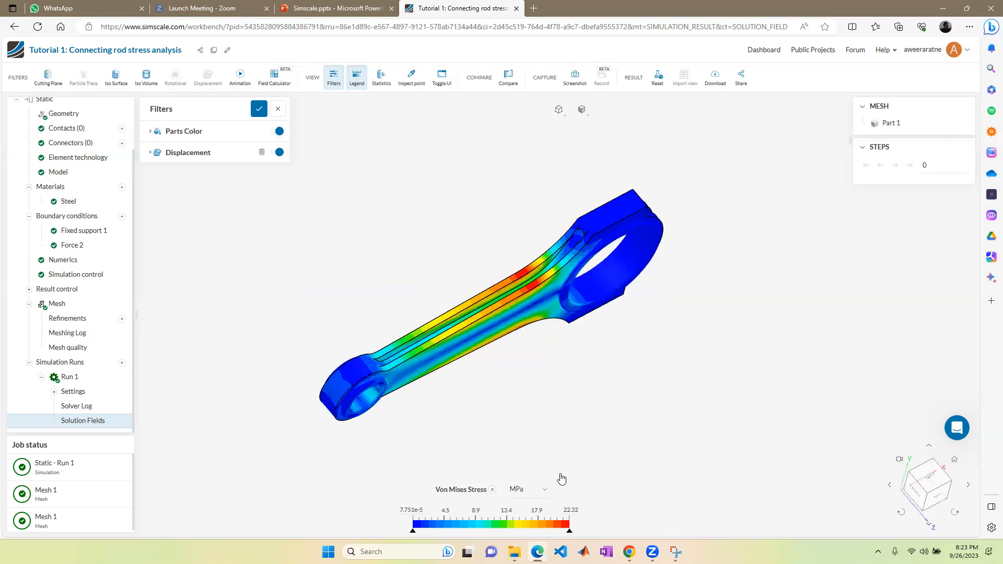
left_click_drag(543, 374, 730, 253)
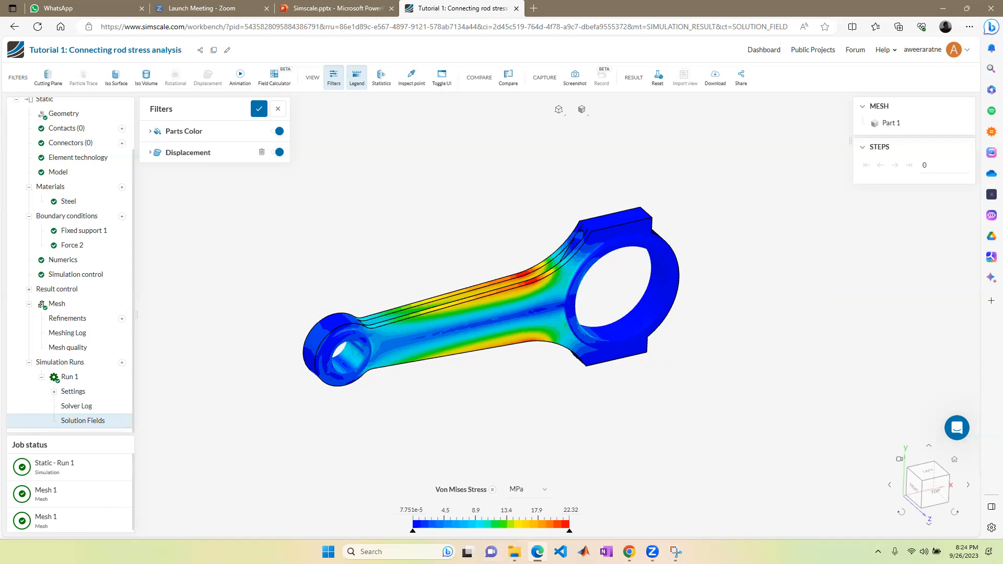
Step: Switch to Chrome and look up the steel grades' yield strengths in the Engineering Toolbox material table, then return to SimScale
mouse_move(630, 553)
left_click(628, 502)
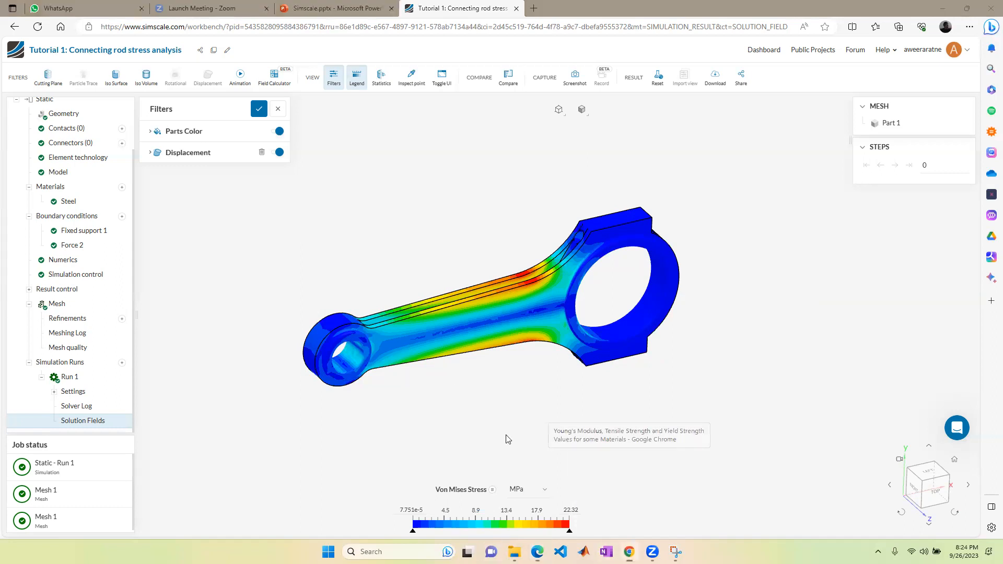
scroll(452, 376, "down", 8)
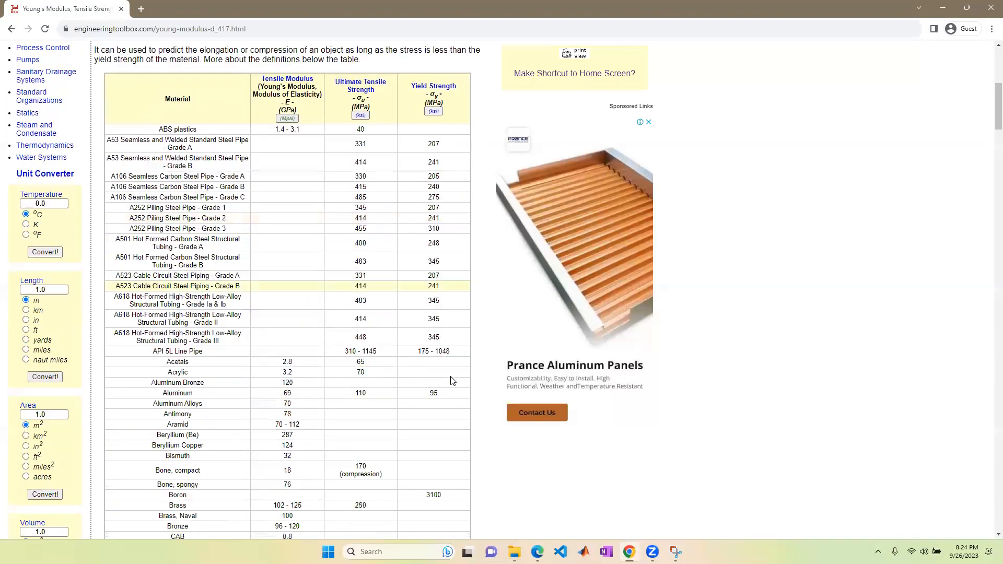
scroll(453, 380, "down", 4)
scroll(453, 381, "down", 10)
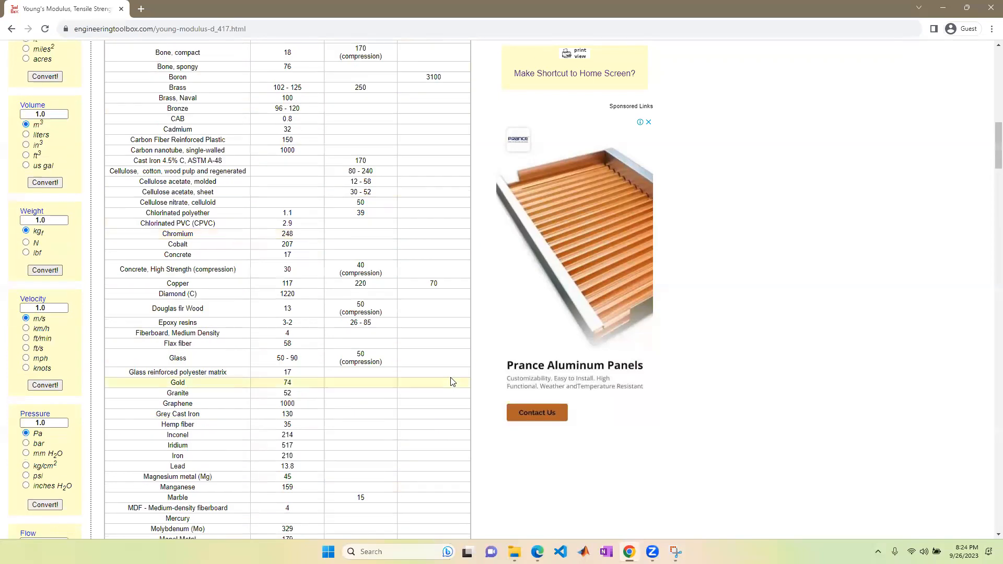
scroll(453, 383, "down", 6)
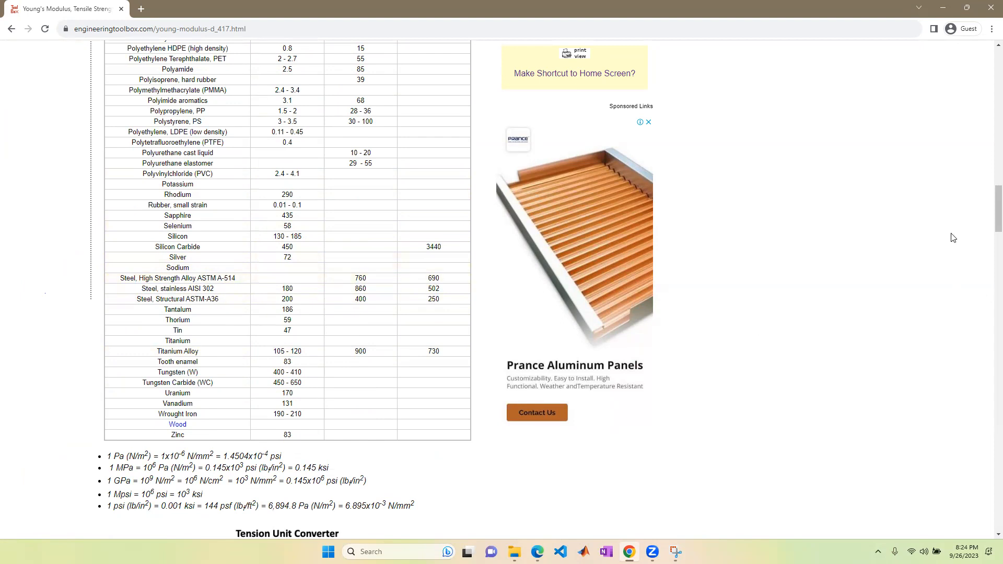
left_click(941, 7)
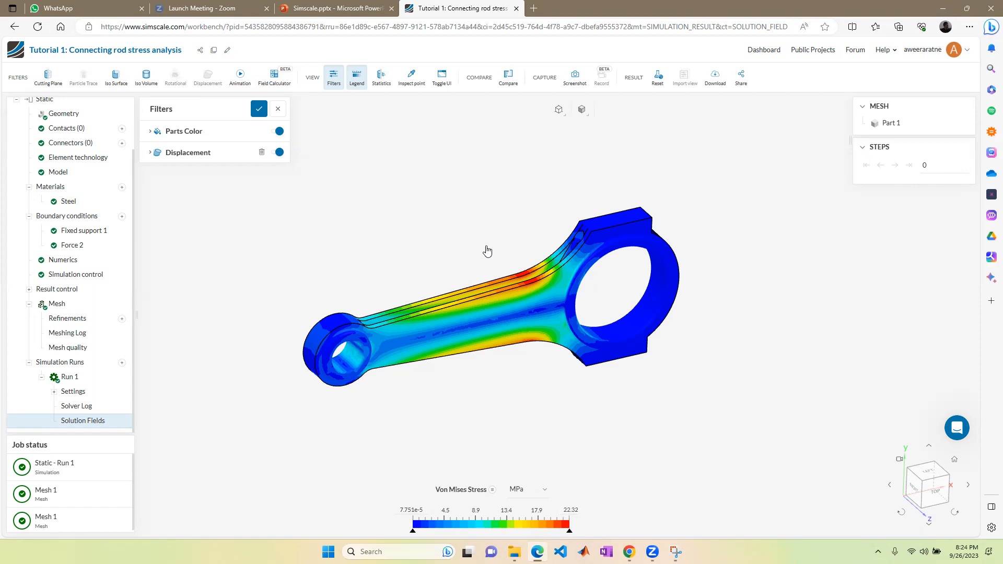
Step: Hide the result filters and collapse the Simulation Runs, Mesh and Boundary conditions branches of the simulation tree
left_click(279, 111)
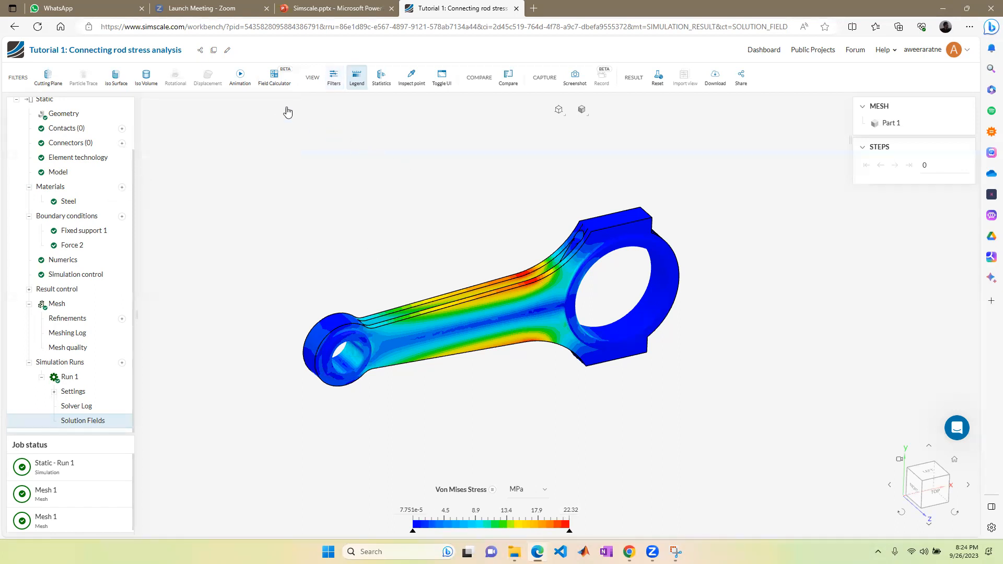
left_click(236, 79)
left_click(29, 370)
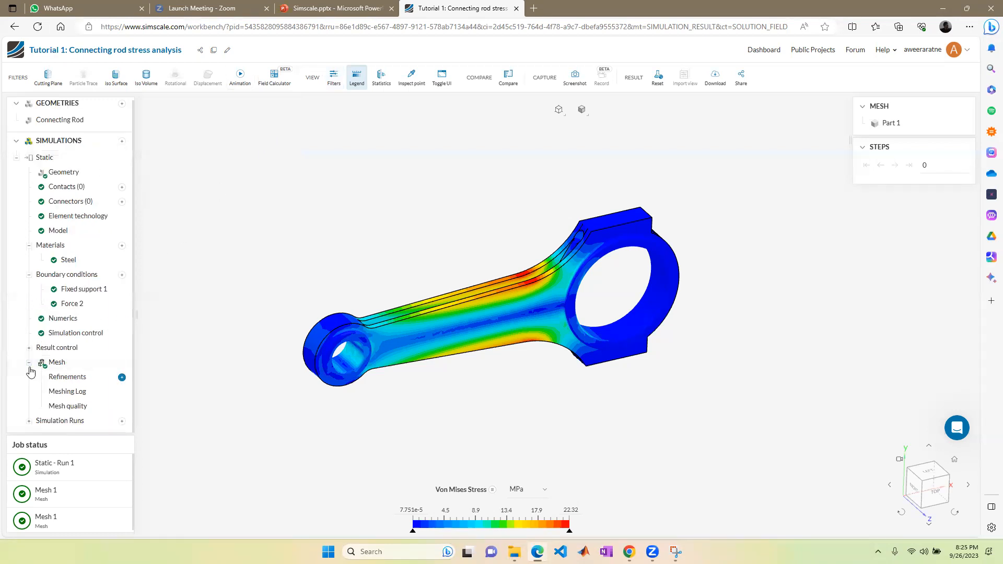
left_click(29, 365)
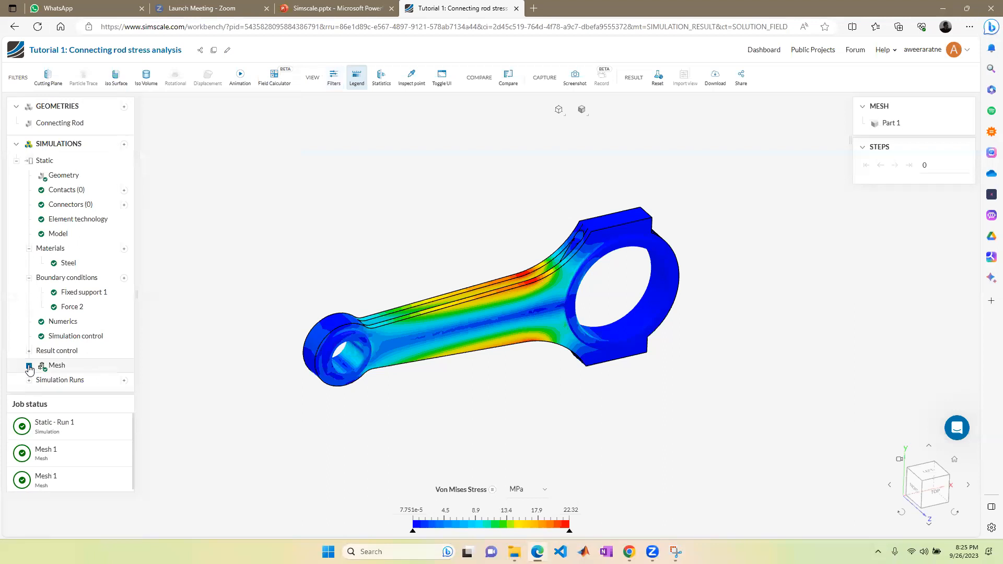
left_click(29, 277)
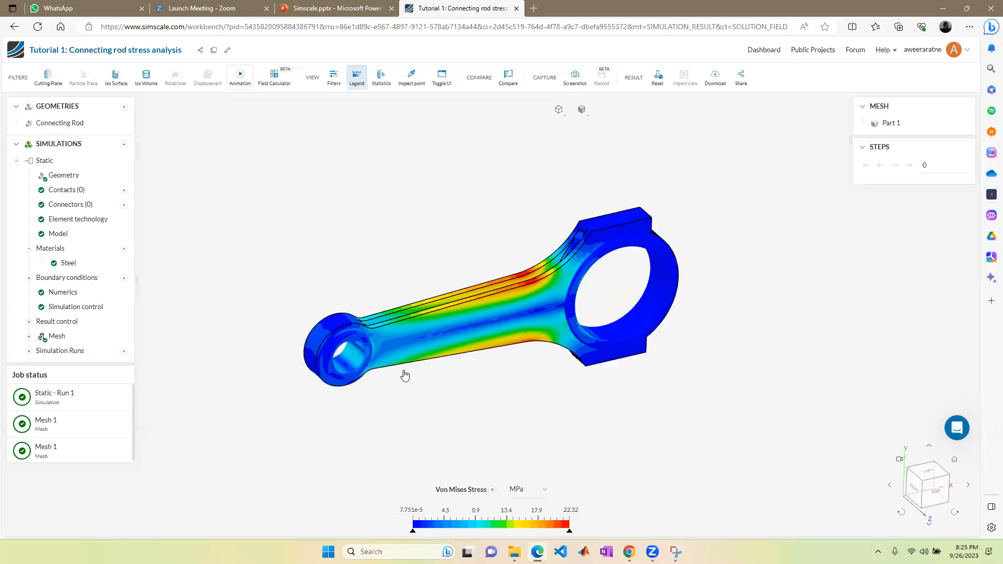
left_click_drag(405, 374, 392, 360)
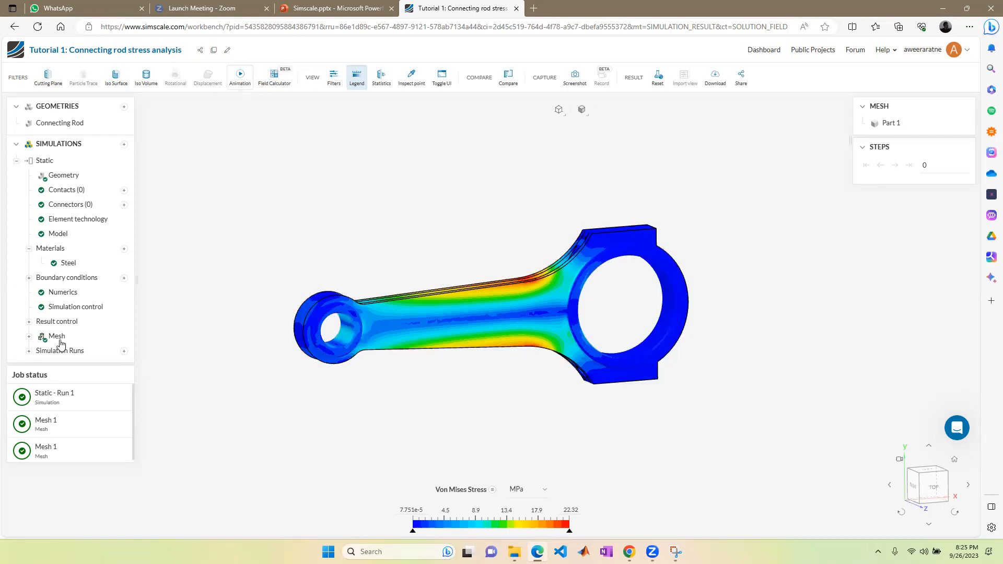
Step: Expand the Simulation Runs branch and plot the displacement magnitude on the connecting rod
left_click(29, 351)
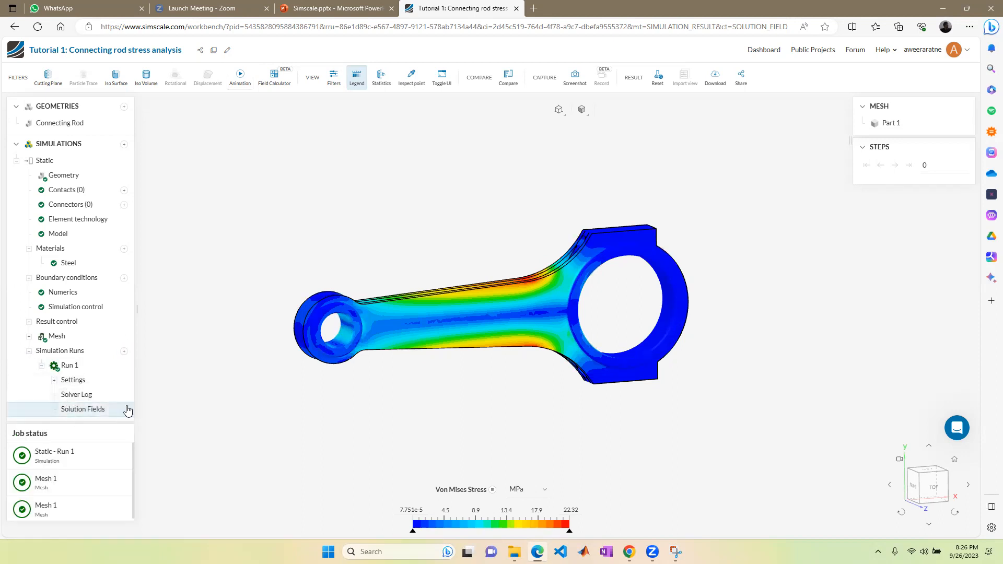
left_click(530, 495)
left_click(492, 491)
mouse_move(531, 481)
left_click(605, 524)
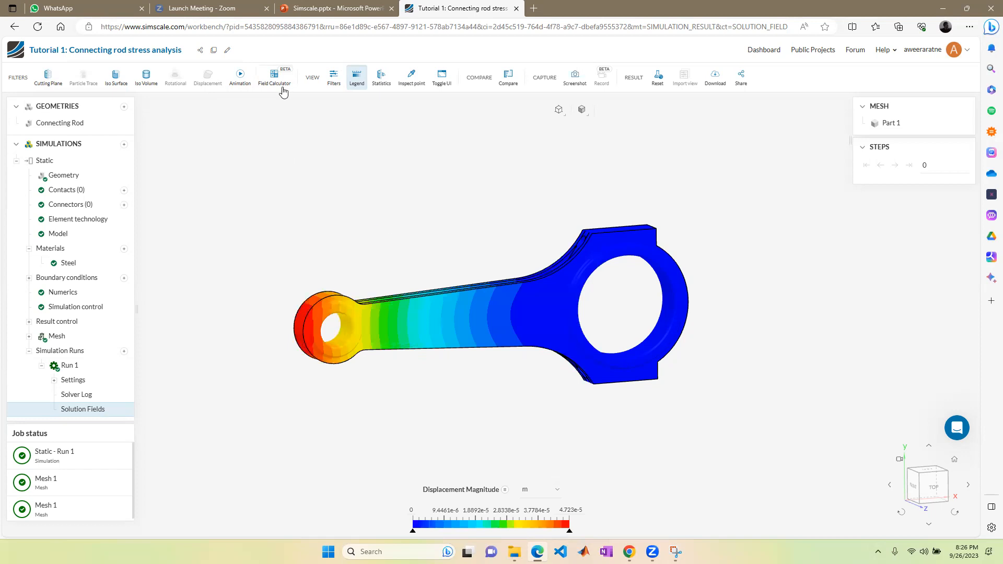
Step: Collapse the Simulation Runs branch and review the Cauchy Stress components available for plotting, keeping the displacement magnitude plot
left_click(241, 79)
left_click(30, 351)
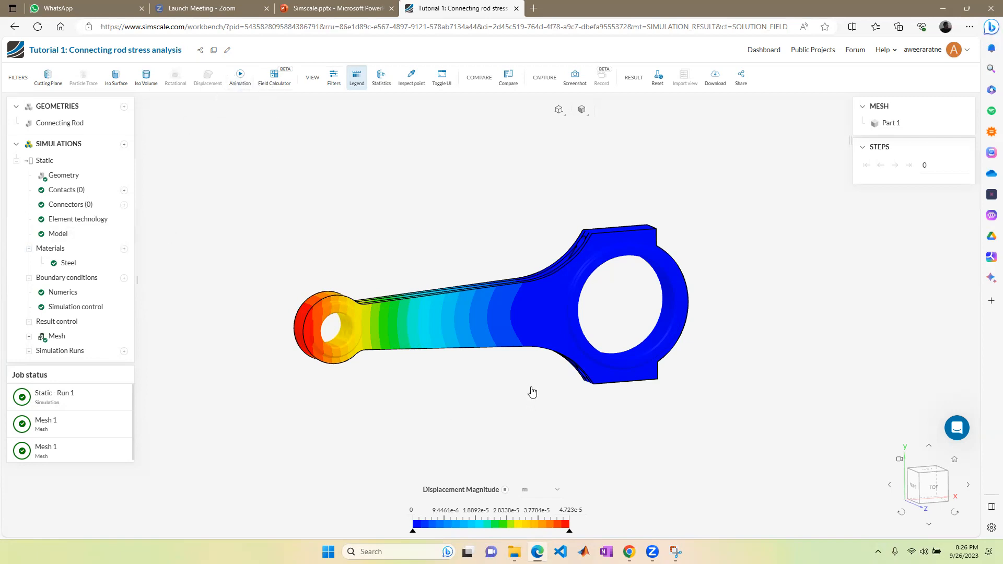
left_click_drag(516, 413, 504, 419)
left_click(507, 492)
mouse_move(588, 451)
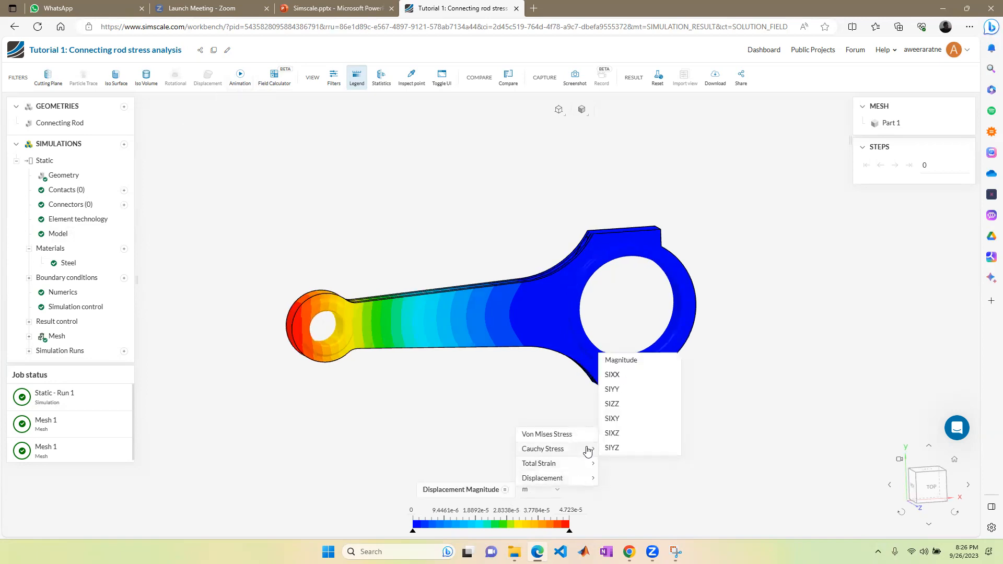
left_click(462, 410)
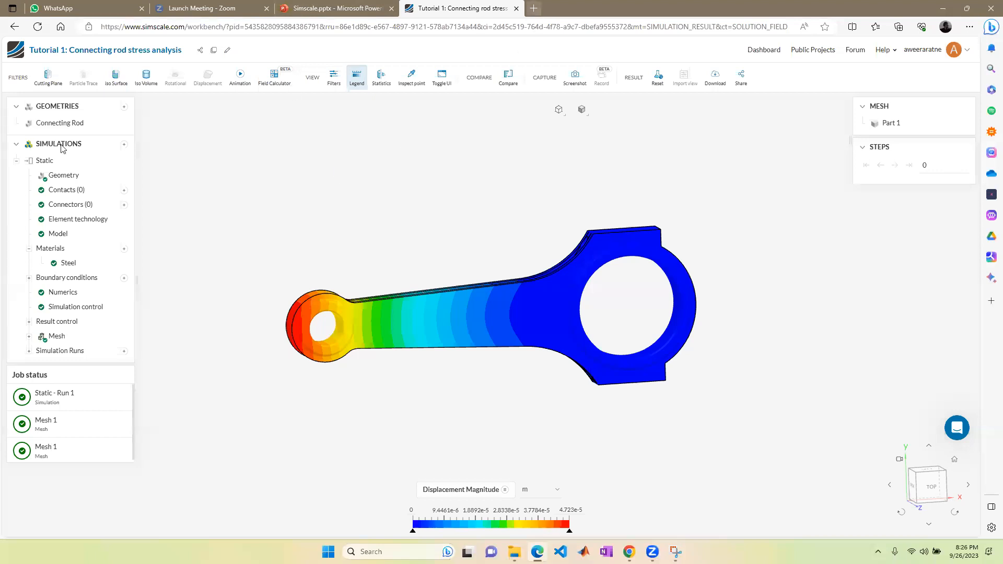
Step: Check the preferred native file formats in the geometry import dialog and close it without importing anything
left_click(123, 107)
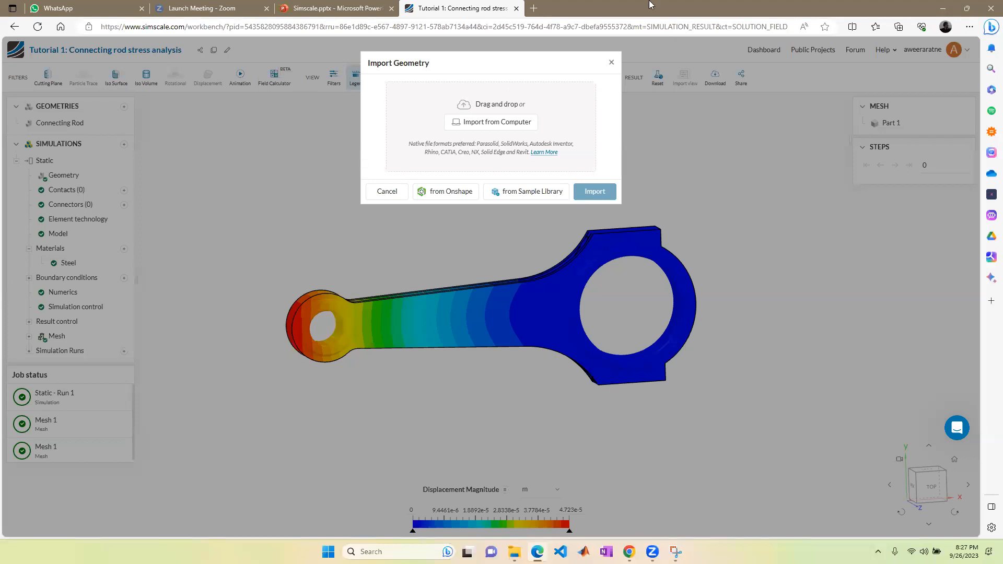
left_click_drag(478, 146, 520, 152)
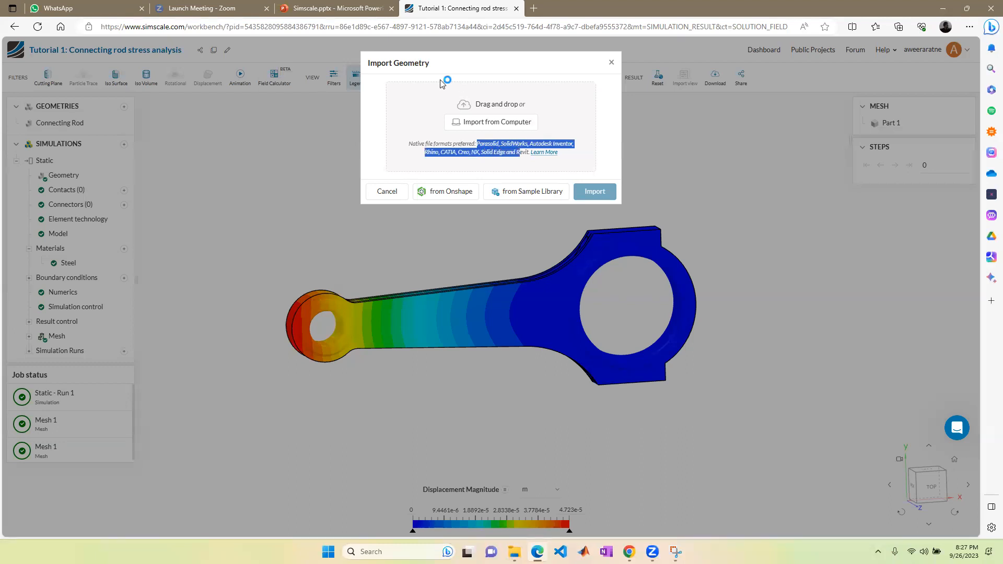
left_click(467, 264)
left_click(611, 62)
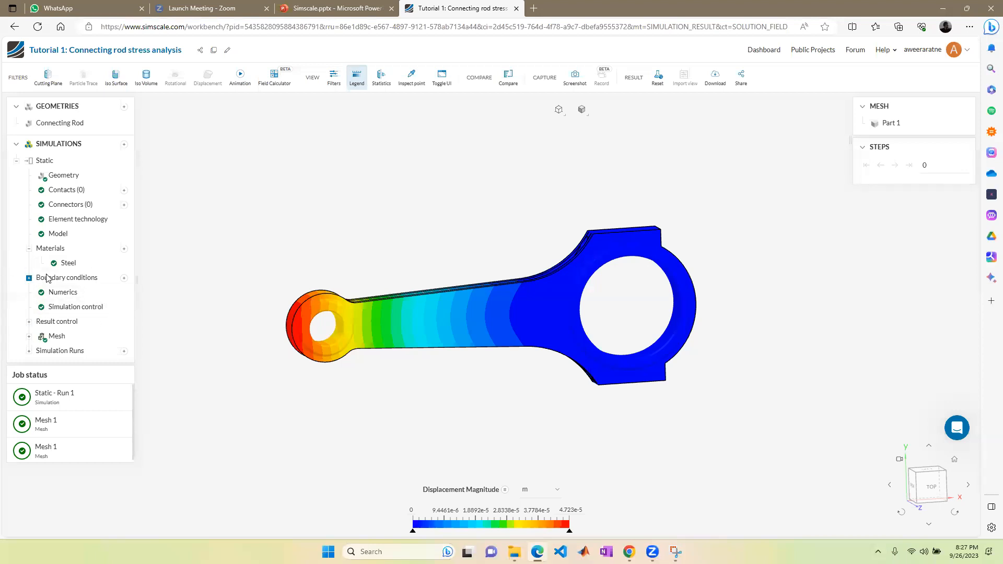
Step: Expand the Mesh and Simulation Runs branches to review the mesh entries and Run 1's solution fields
left_click(30, 337)
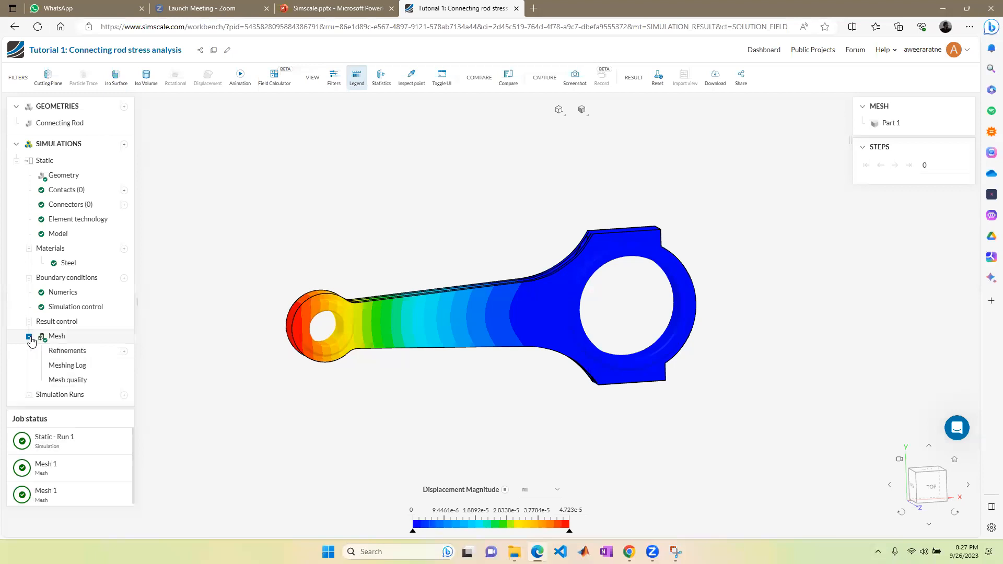
left_click(29, 395)
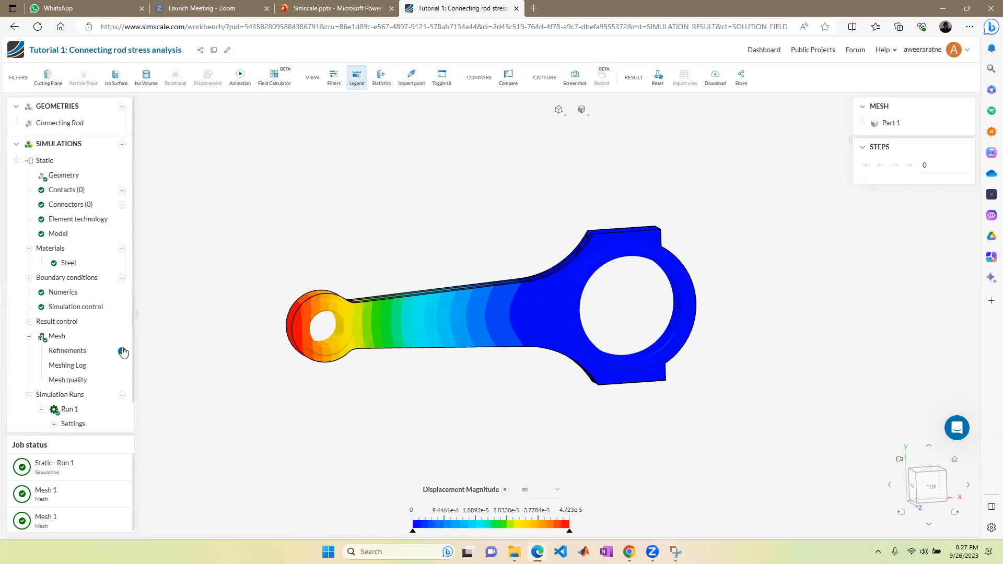
left_click_drag(407, 155, 434, 115)
left_click_drag(378, 332, 385, 470)
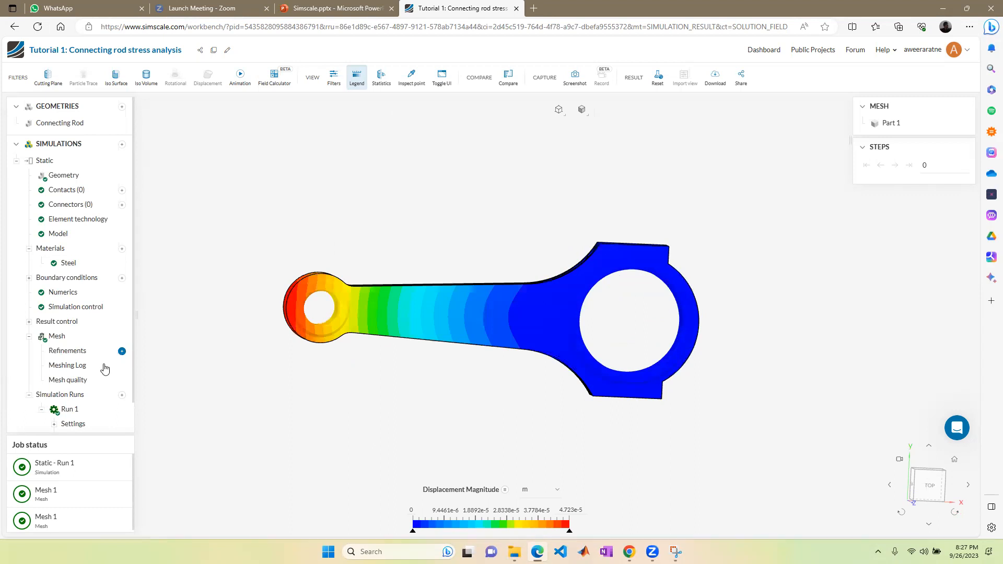
scroll(105, 370, "down", 1)
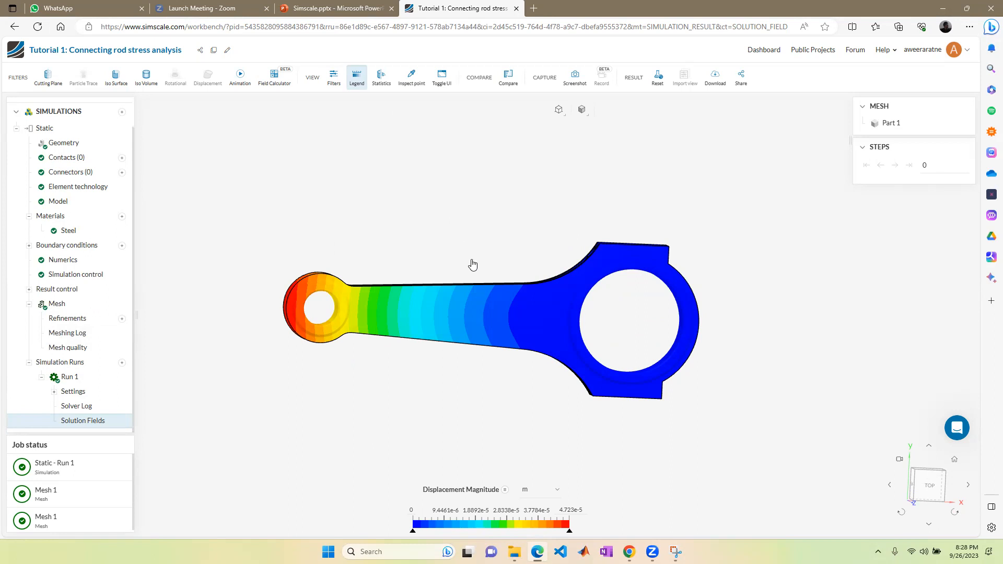
Step: Review the length units and the Displacement components available for the result plot, keeping the displacement magnitude in metres
left_click(556, 491)
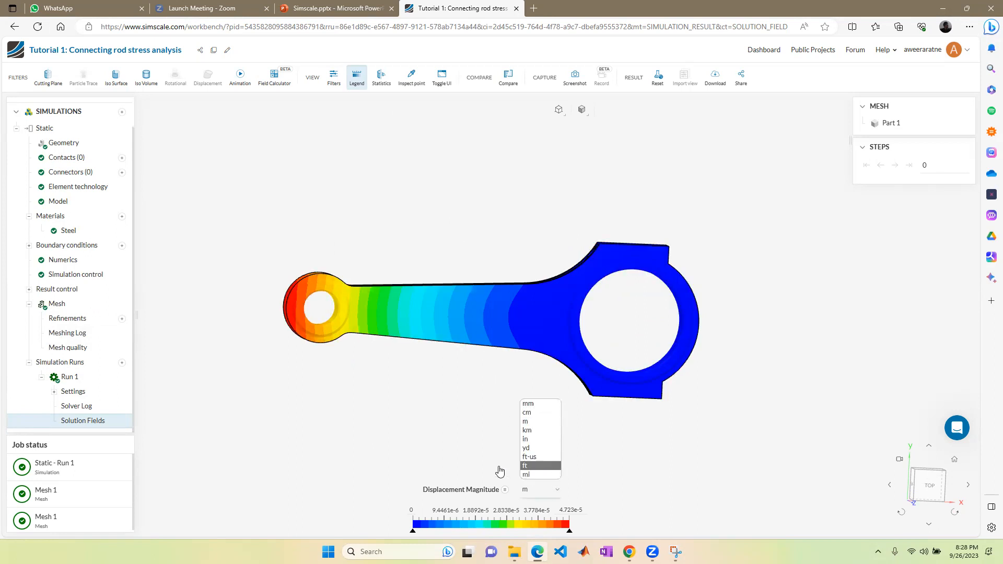
left_click(505, 490)
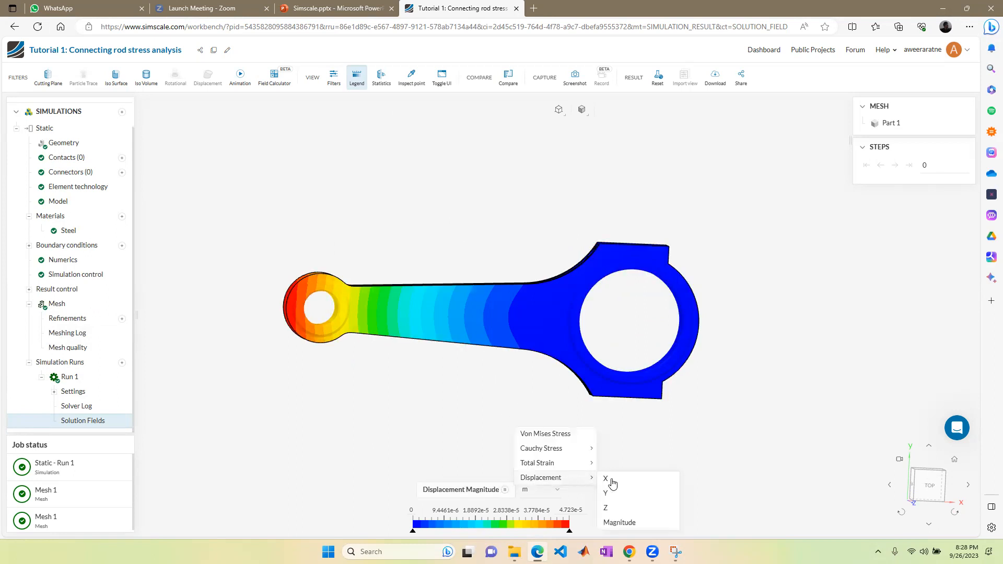
left_click(439, 420)
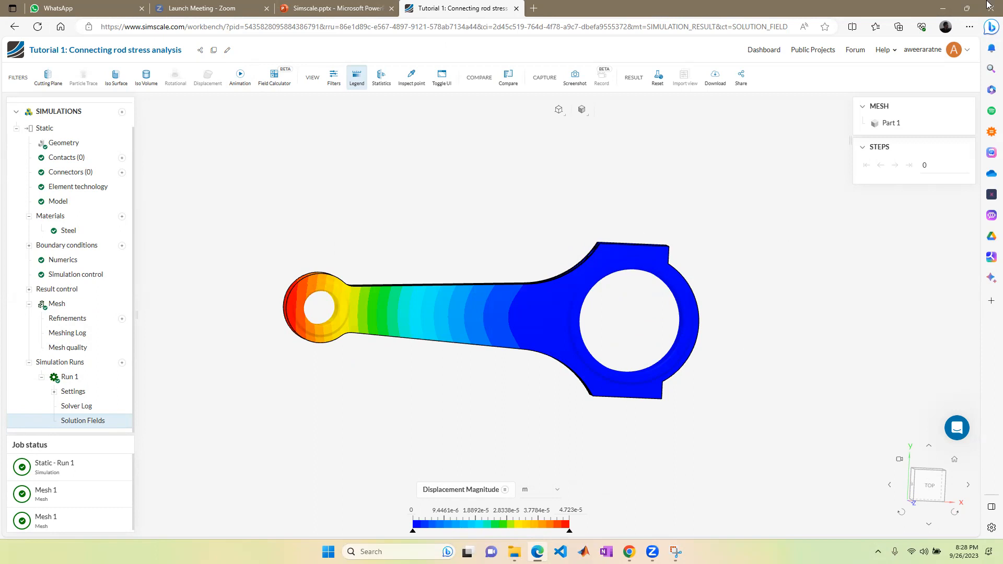
Step: Collapse the Run 1, Simulation Runs, Mesh and Materials branches and show the connecting rod in the top view
scroll(76, 282, "up", 1)
scroll(67, 291, "down", 1)
left_click(41, 377)
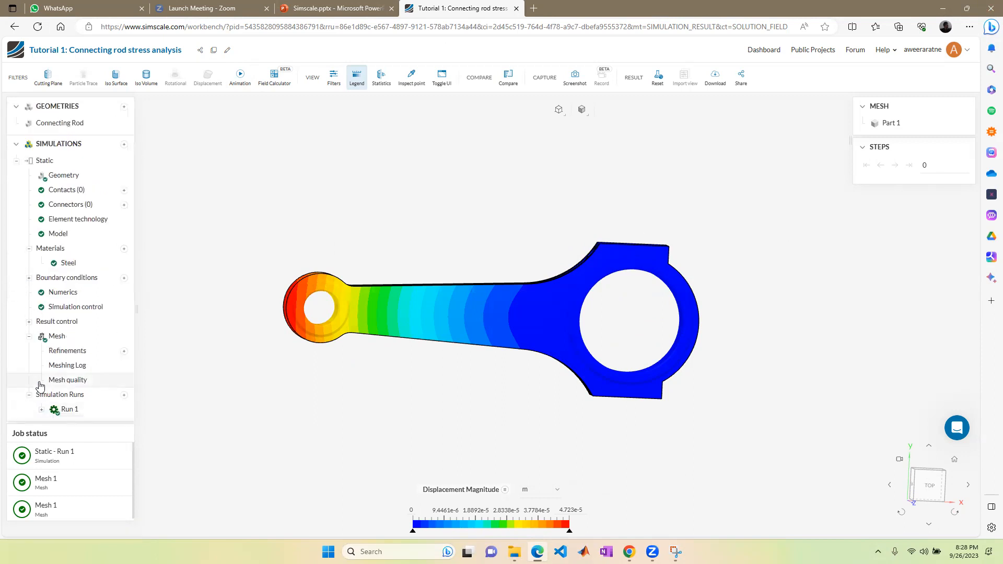
left_click(29, 394)
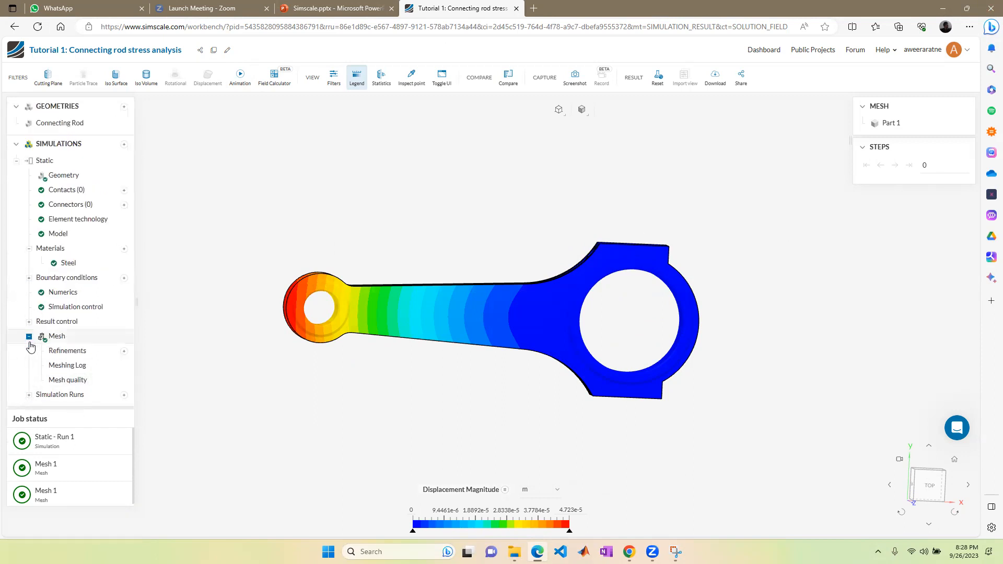
left_click(29, 336)
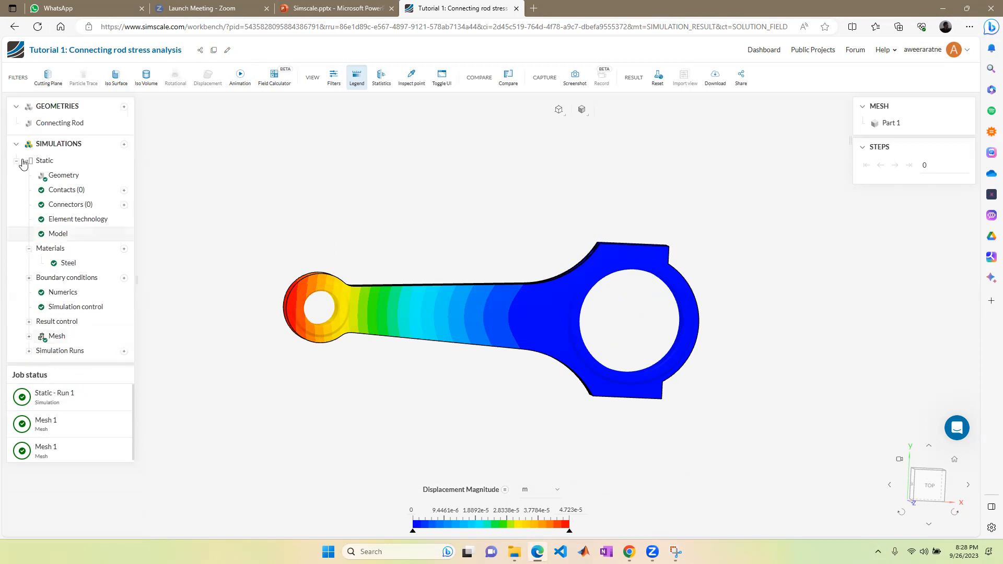
left_click(30, 249)
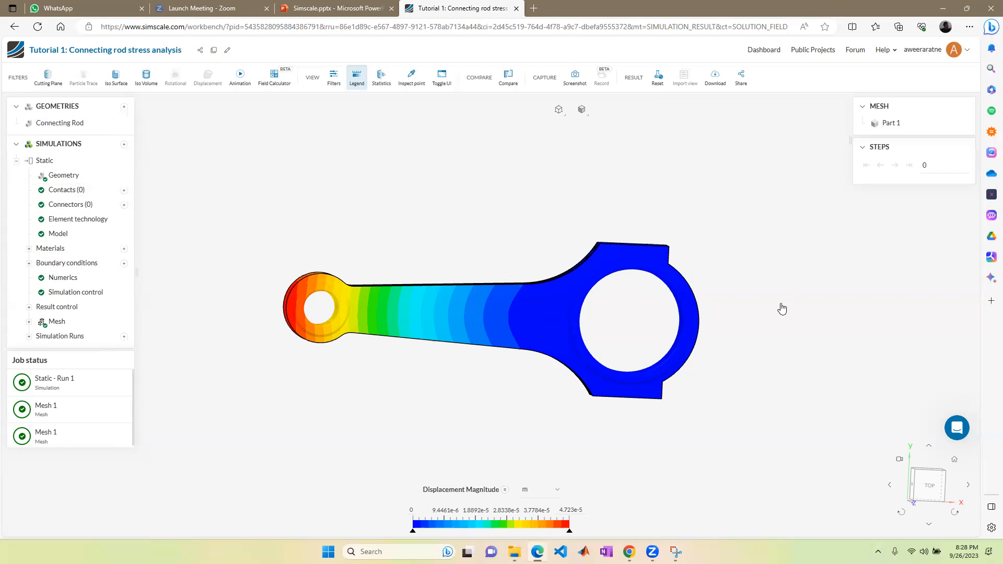
left_click(928, 492)
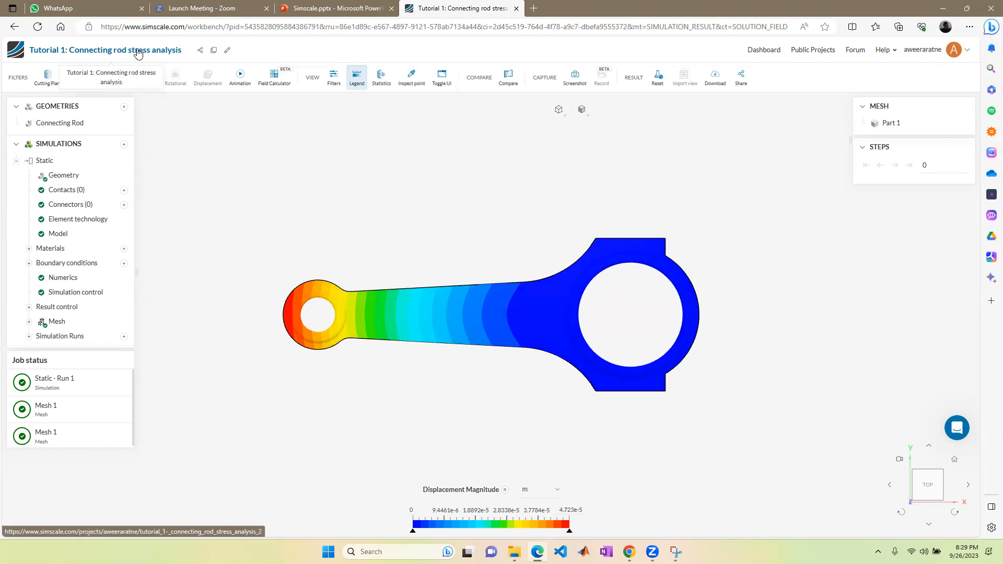
scroll(473, 443, "up", 1)
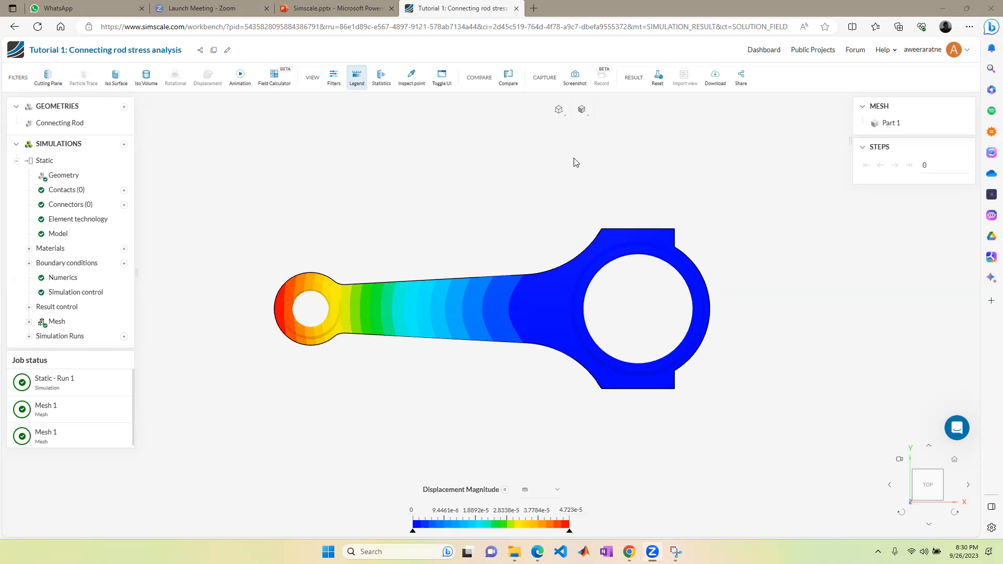
key("XF86AudioRaiseVolume")
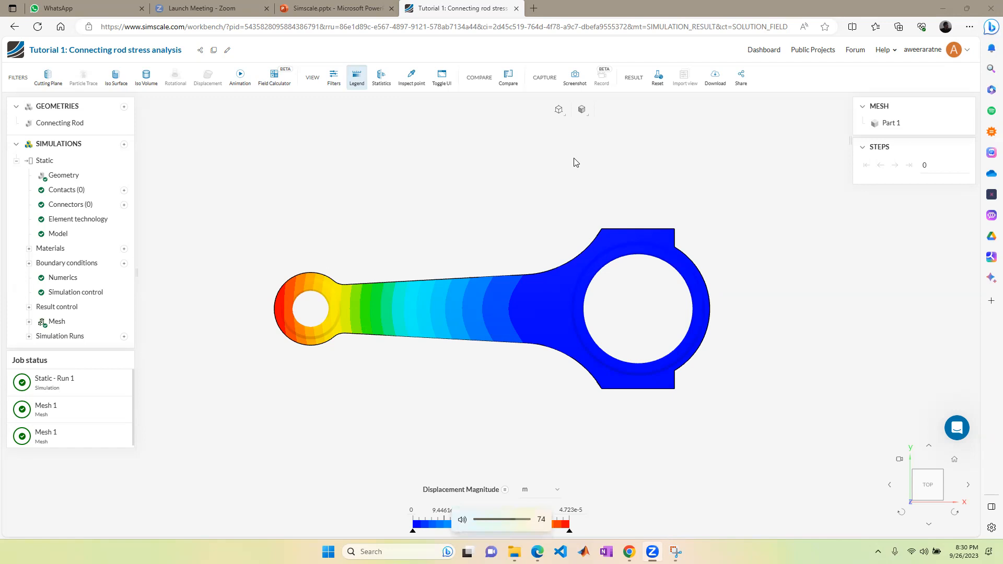
key("XF86AudioRaiseVolume")
key("XF86AudioRaiseVolume")
key("XF86AudioRaiseVolume")
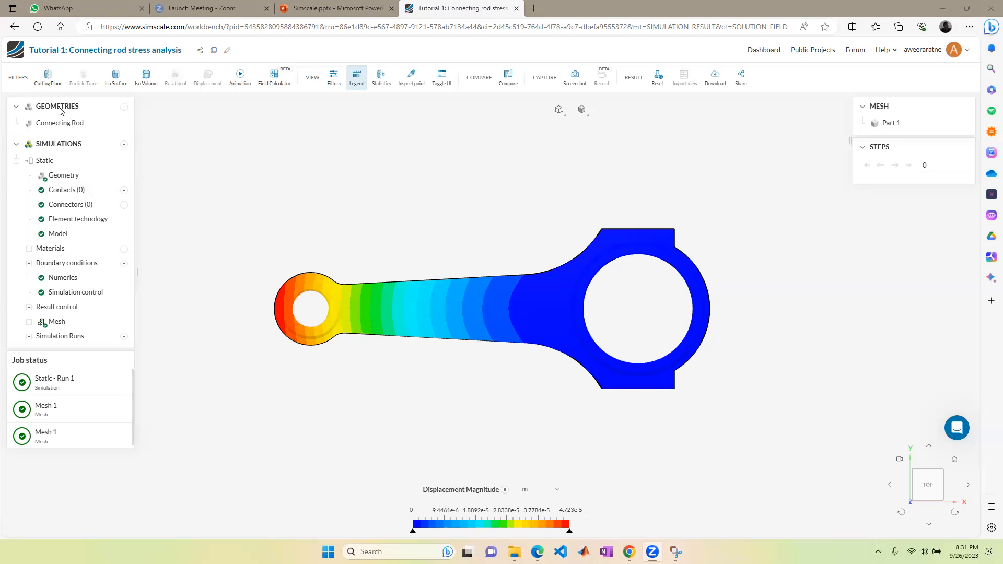
Step: Switch to the Simscale PowerPoint presentation and compare slide 3, "Simscale vs. Simulink/Simscape (Where to be used)", with the SimScale results
left_click(334, 9)
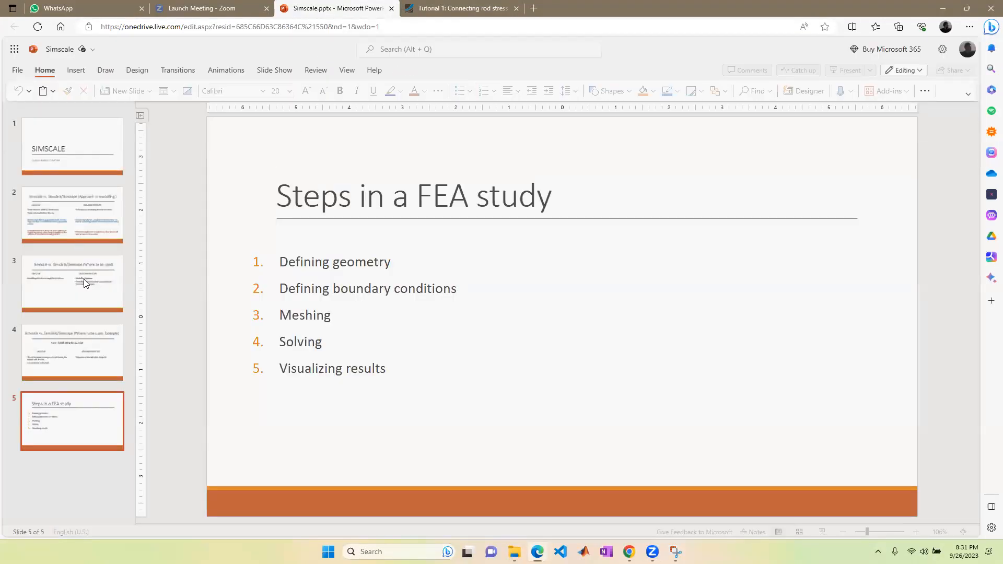
key("Up")
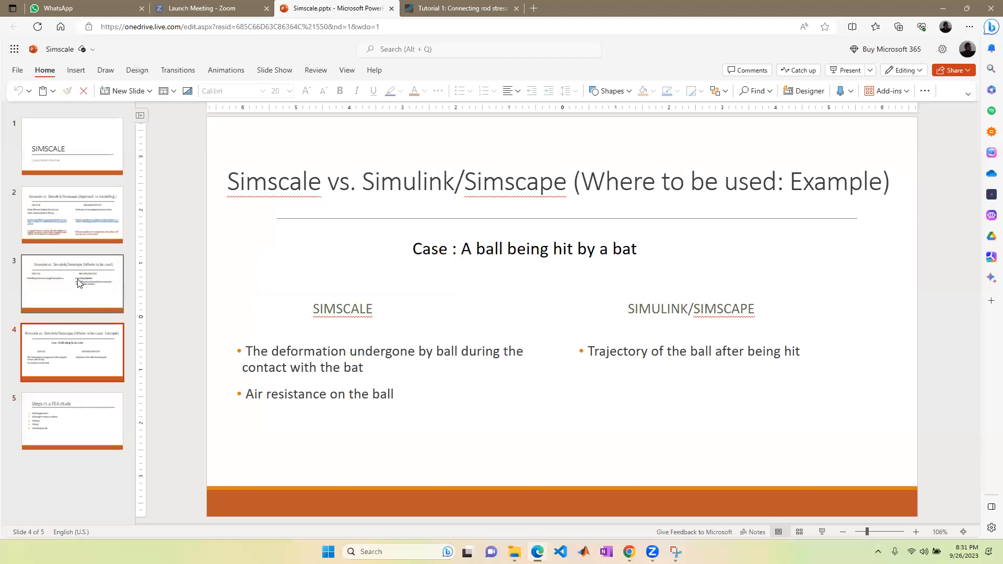
left_click(78, 282)
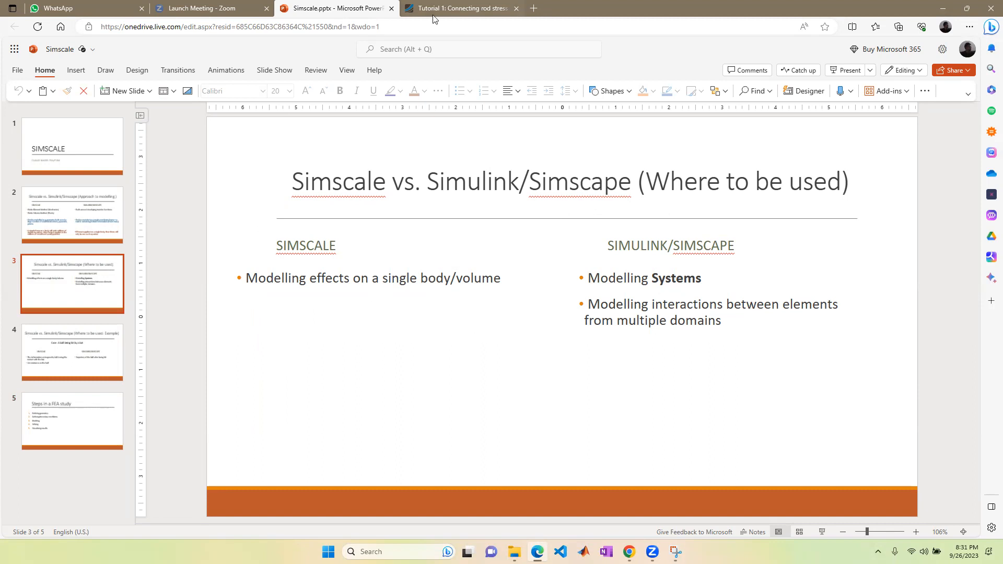
left_click(454, 8)
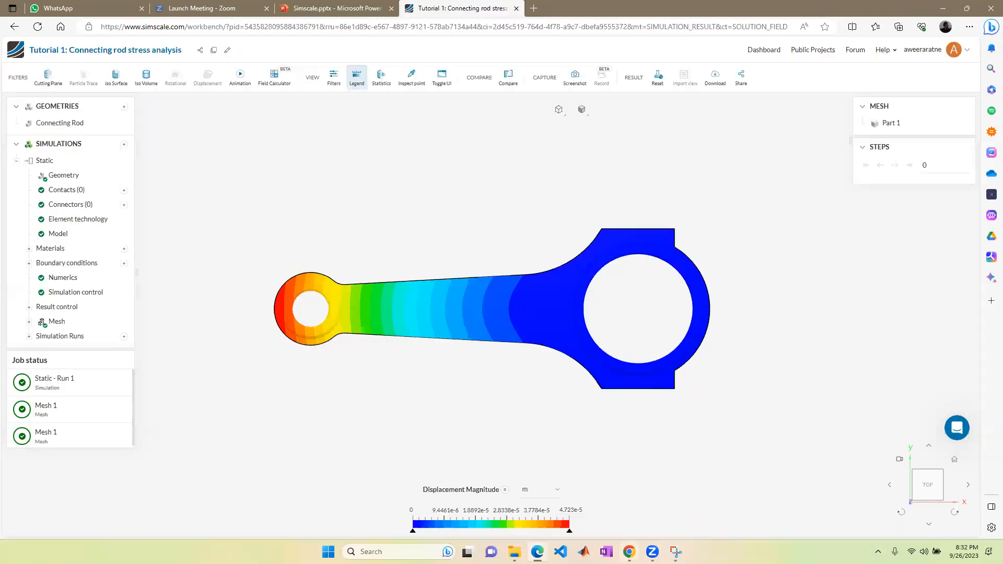
mouse_move(629, 551)
left_click(329, 6)
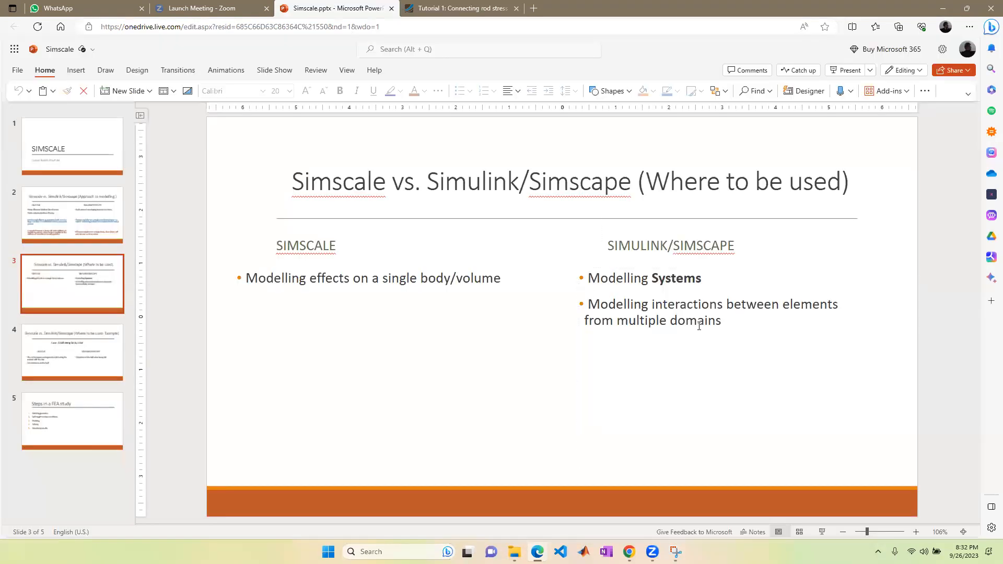
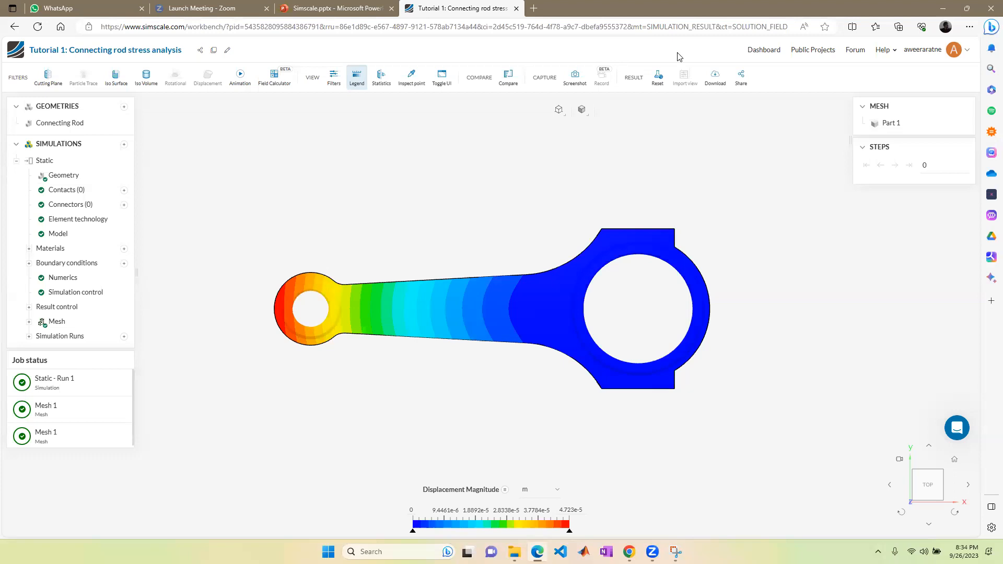
Step: Switch to PowerPoint, review comparison slides 2 to 4 ending on the ball-and-bat example, and return to SimScale
left_click(288, 7)
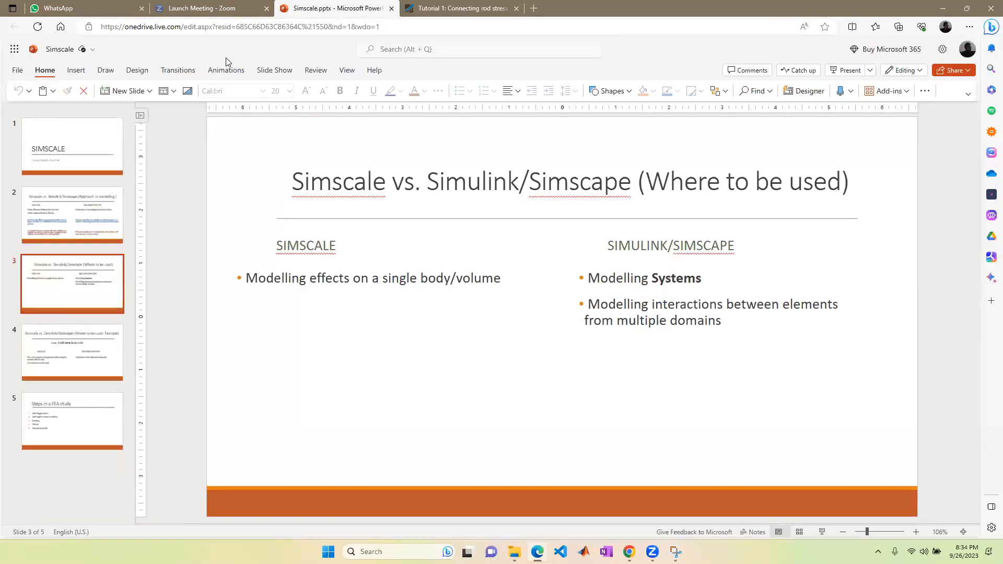
left_click(75, 344)
left_click(80, 296)
left_click(99, 225)
left_click(89, 297)
left_click(99, 360)
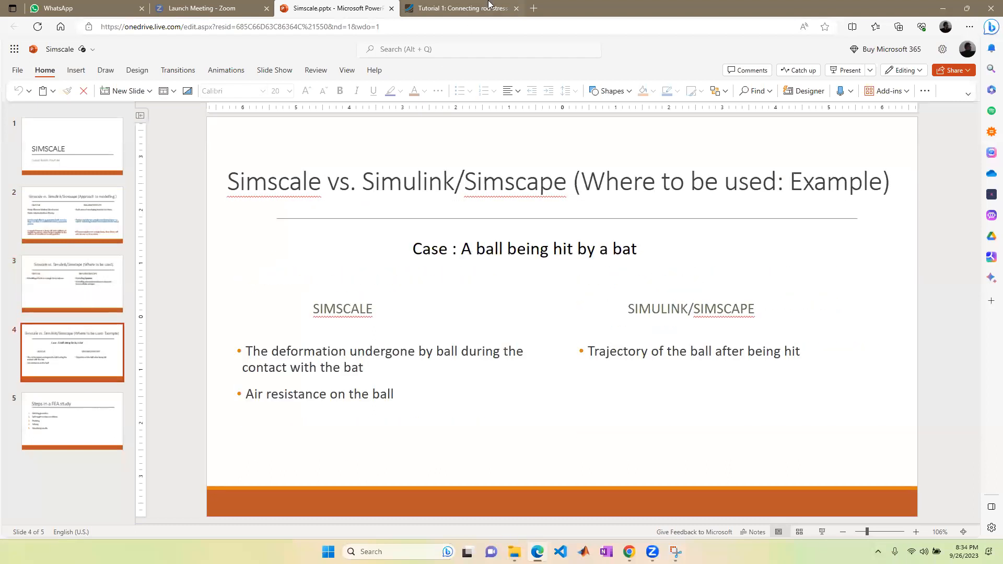
left_click(489, 6)
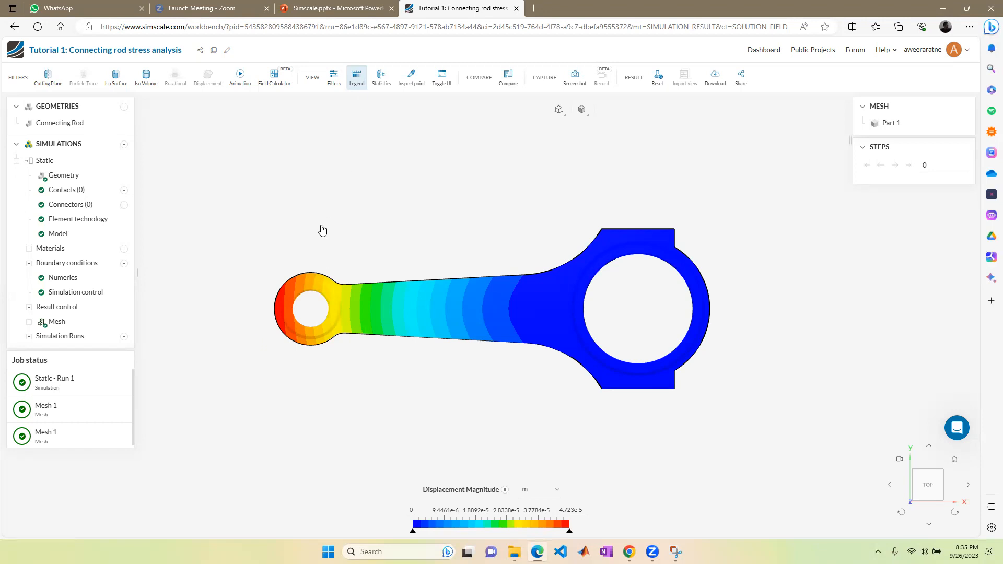
Step: Revisit the ball-and-bat example slide in PowerPoint and return to SimScale for a closer look at the connecting rod's displacement plot
left_click(342, 9)
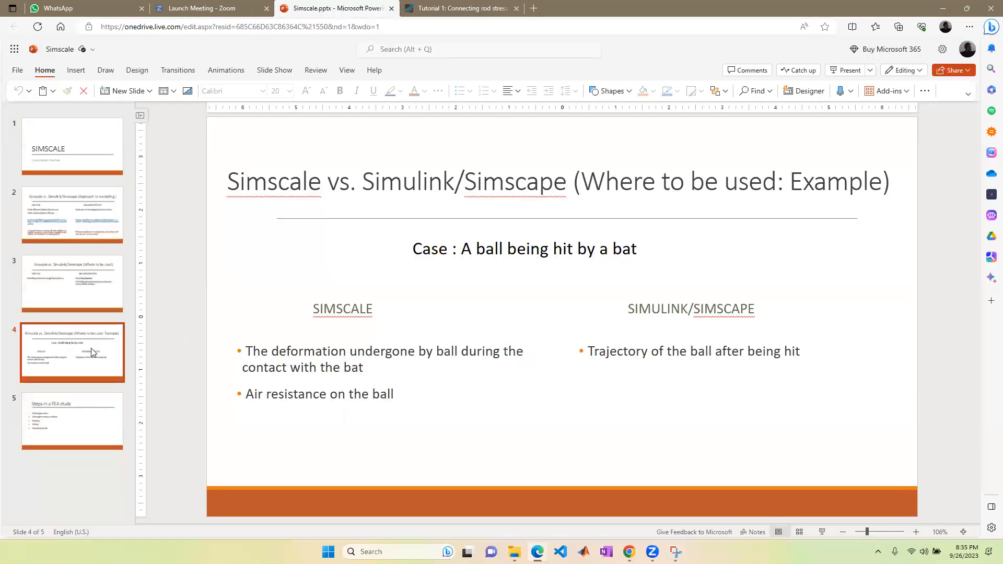
left_click(460, 6)
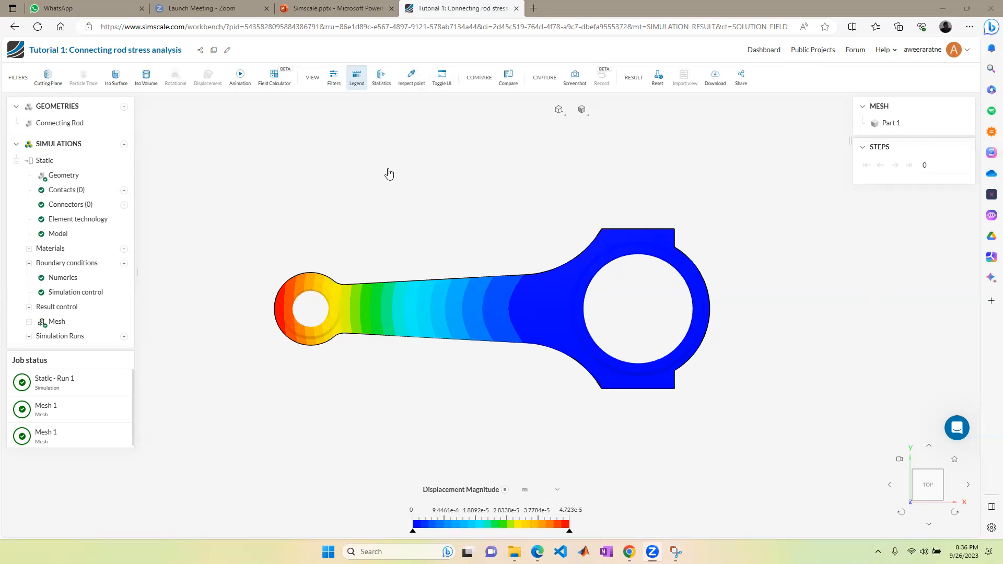
scroll(596, 323, "up", 1)
scroll(362, 401, "up", 3)
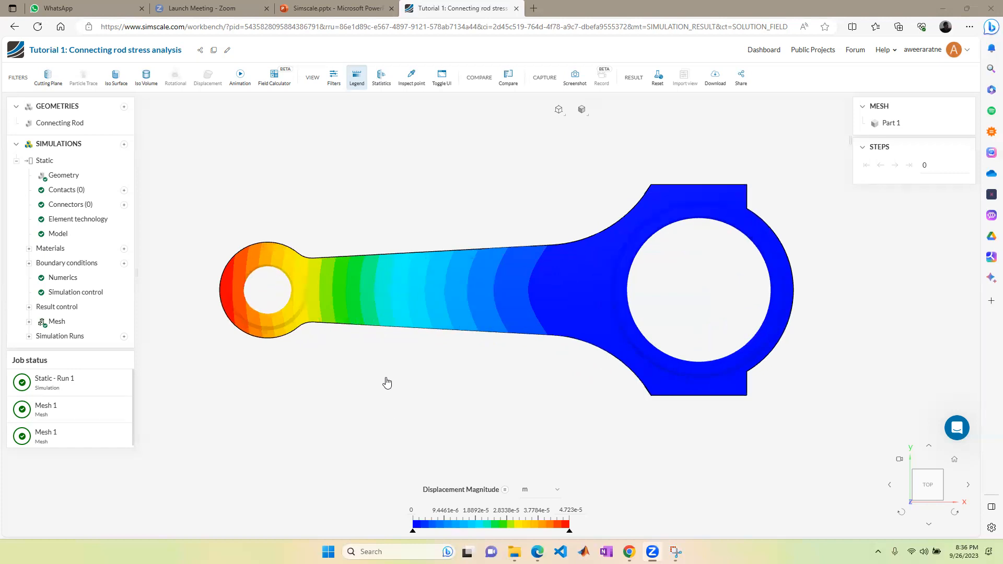
scroll(386, 391, "up", 1)
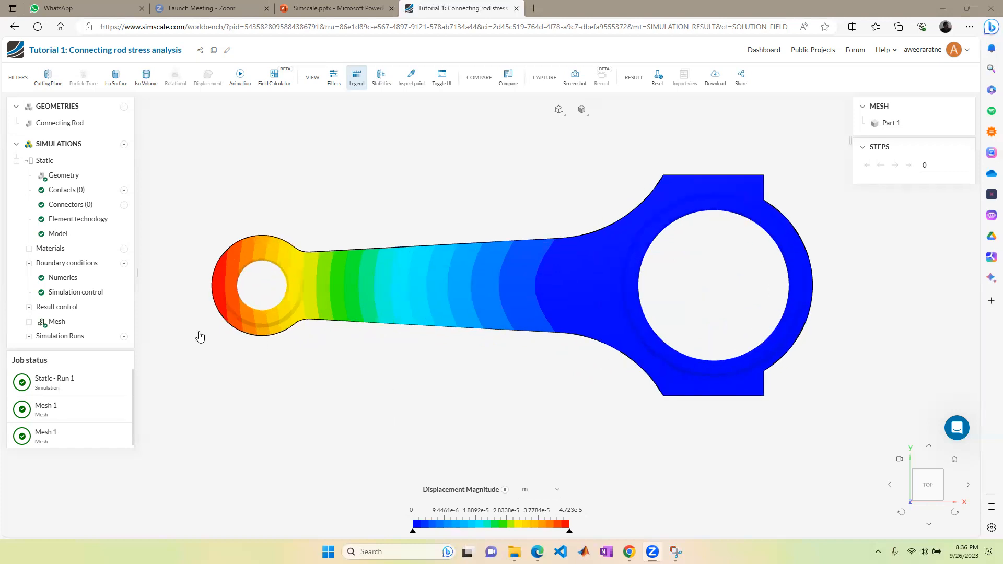